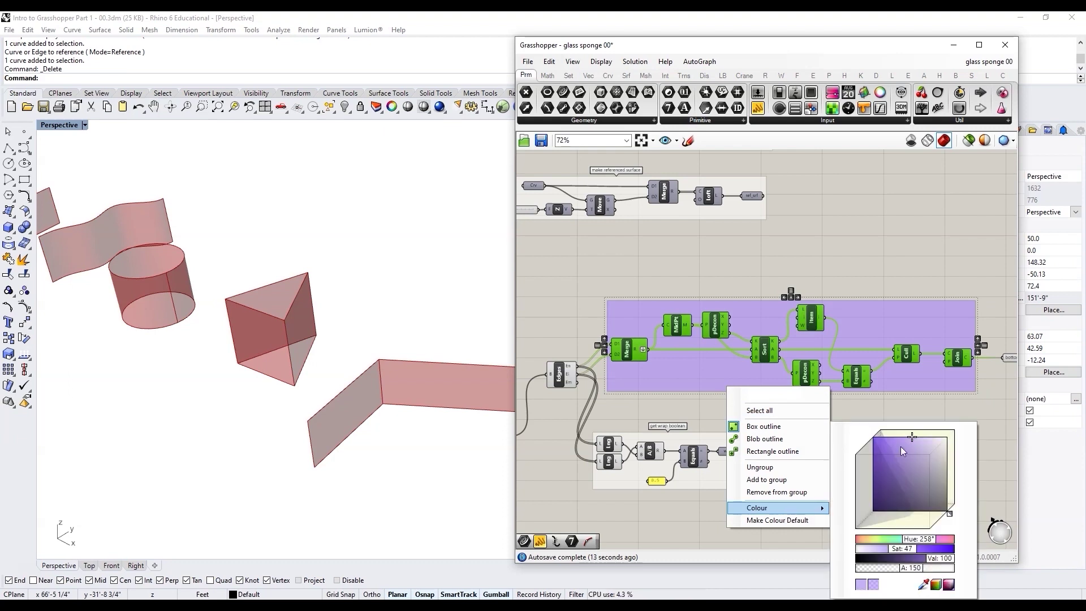
Name the highlighted group "get bottom curve" and move the edge-processing groups lower on the canvas, away from the make referenced surface group.
text(get bottom curve)
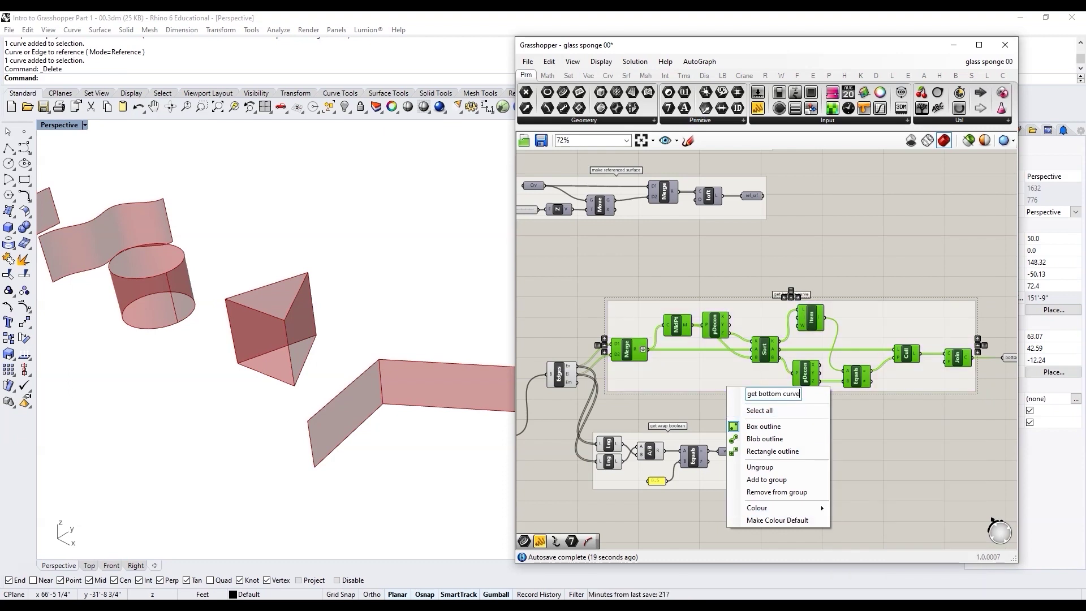
click(838, 284)
scroll(840, 305, down, 3)
drag(957, 432, 610, 291)
drag(729, 331, 728, 383)
click(833, 326)
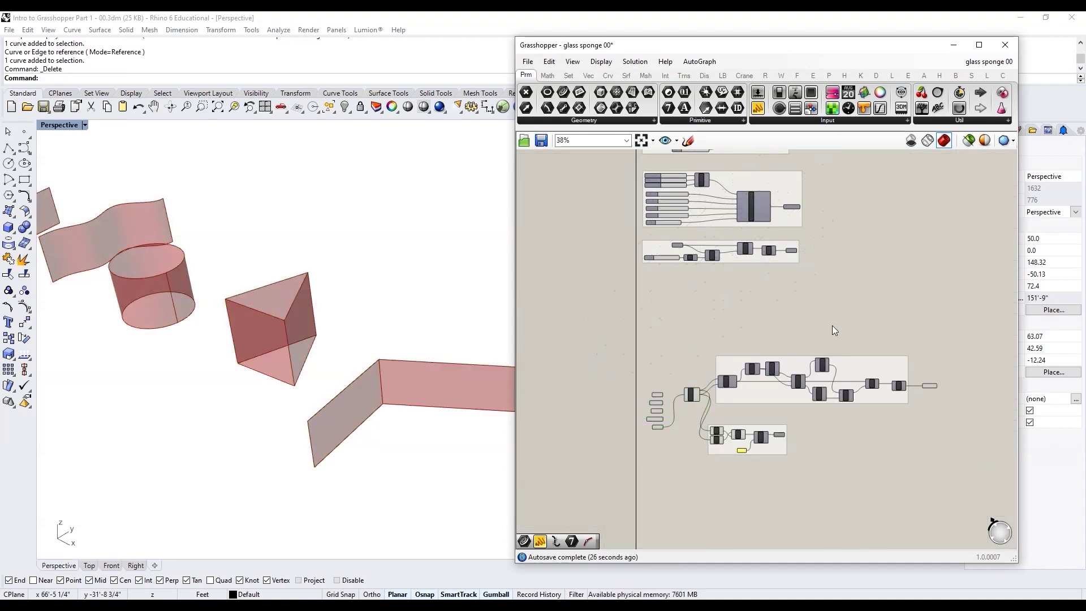
scroll(850, 413, up, 1)
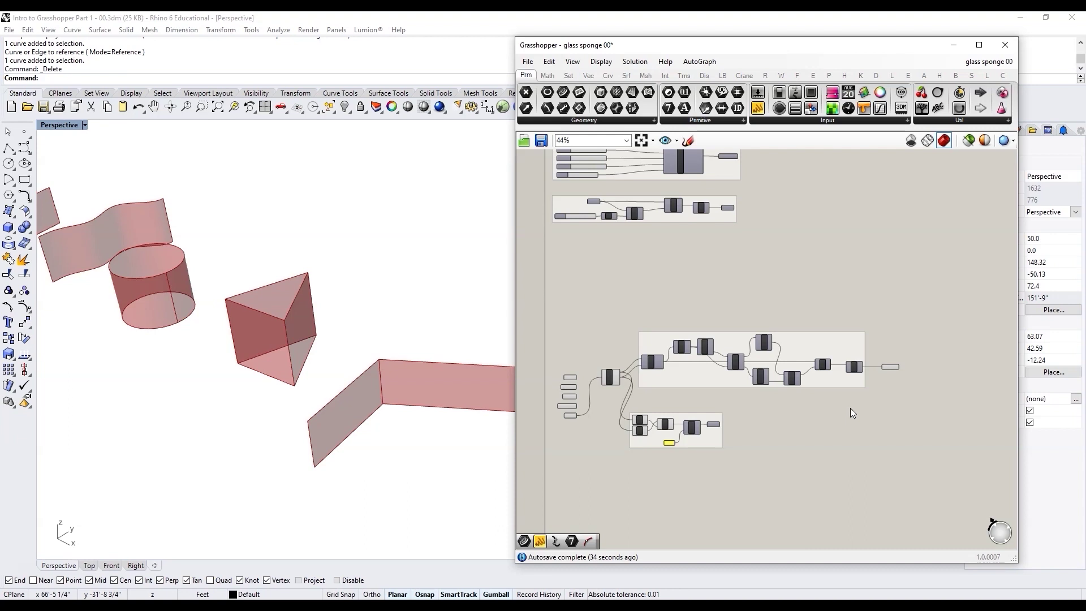
Examine the flat, curved, circular, triangular and referenced surfaces in the perspective view.
scroll(412, 367, down, 4)
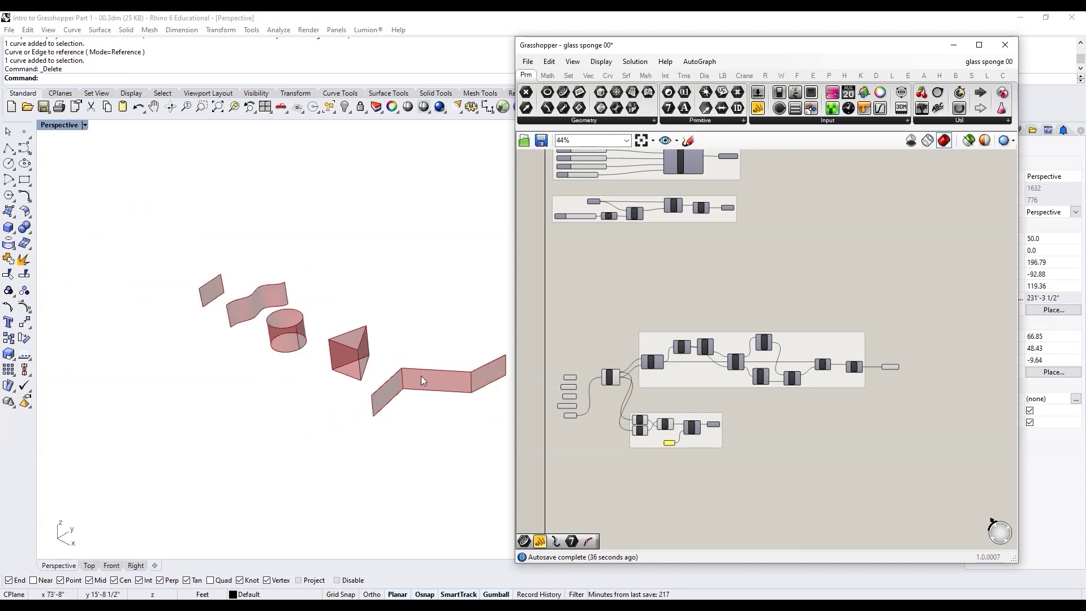
scroll(225, 307, up, 4)
scroll(225, 307, up, 2)
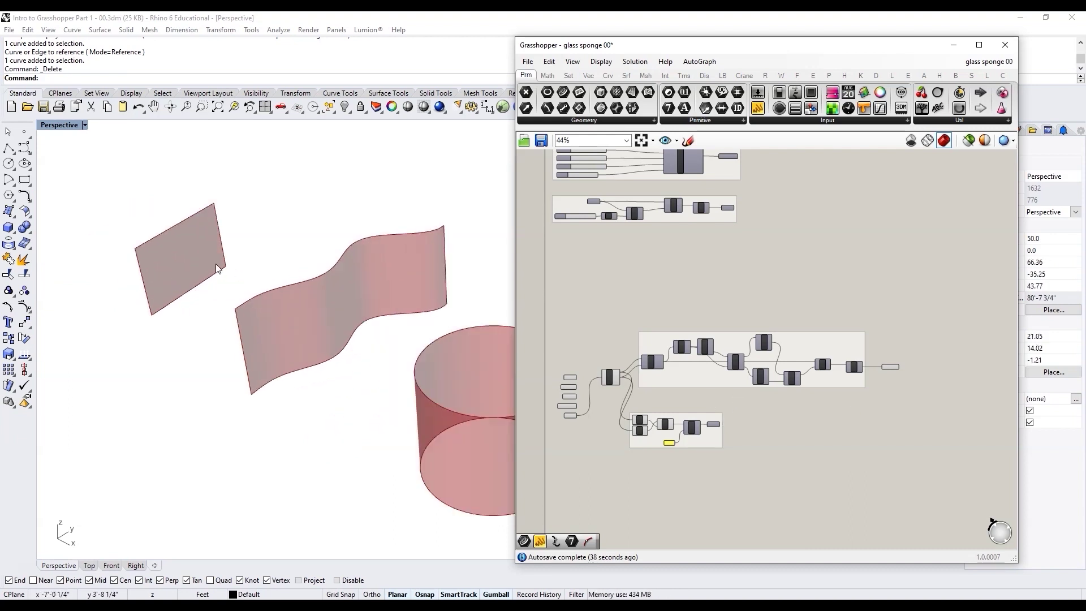
scroll(231, 340, down, 3)
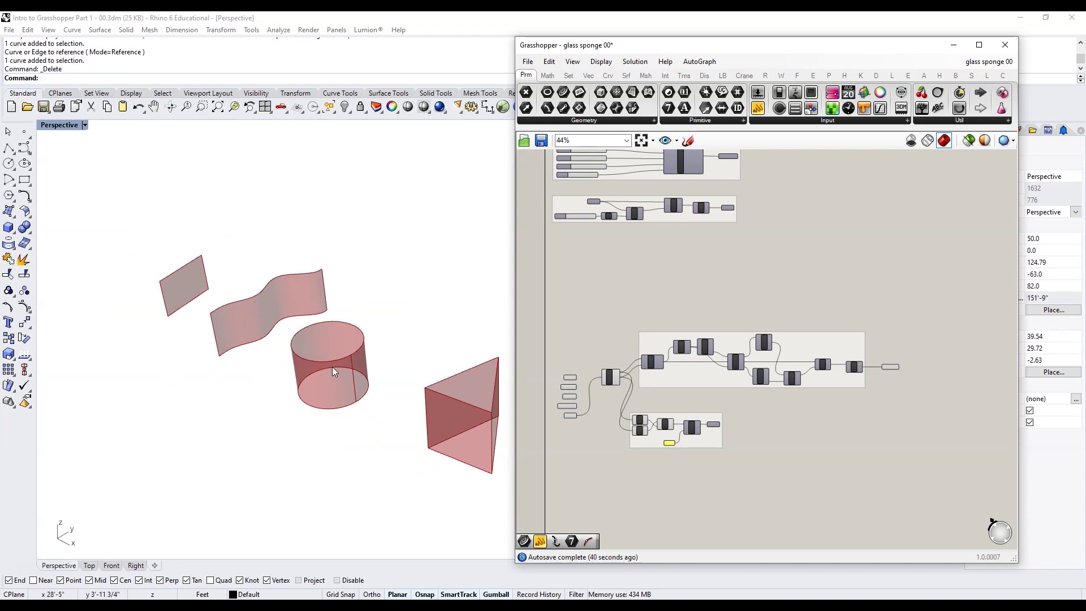
scroll(339, 376, down, 2)
scroll(345, 373, down, 2)
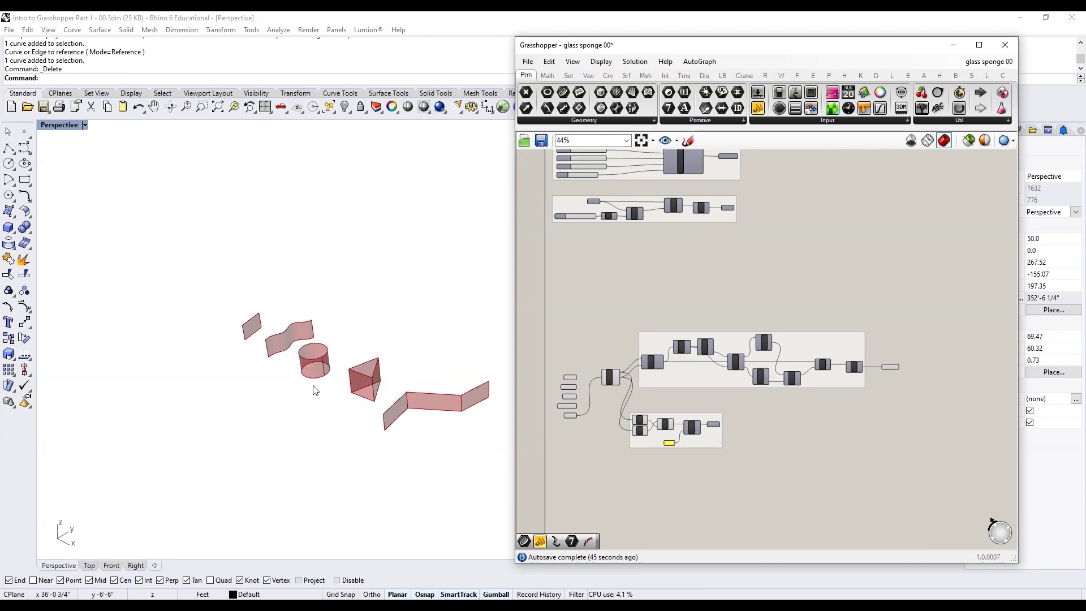
scroll(294, 379, up, 3)
scroll(271, 321, up, 1)
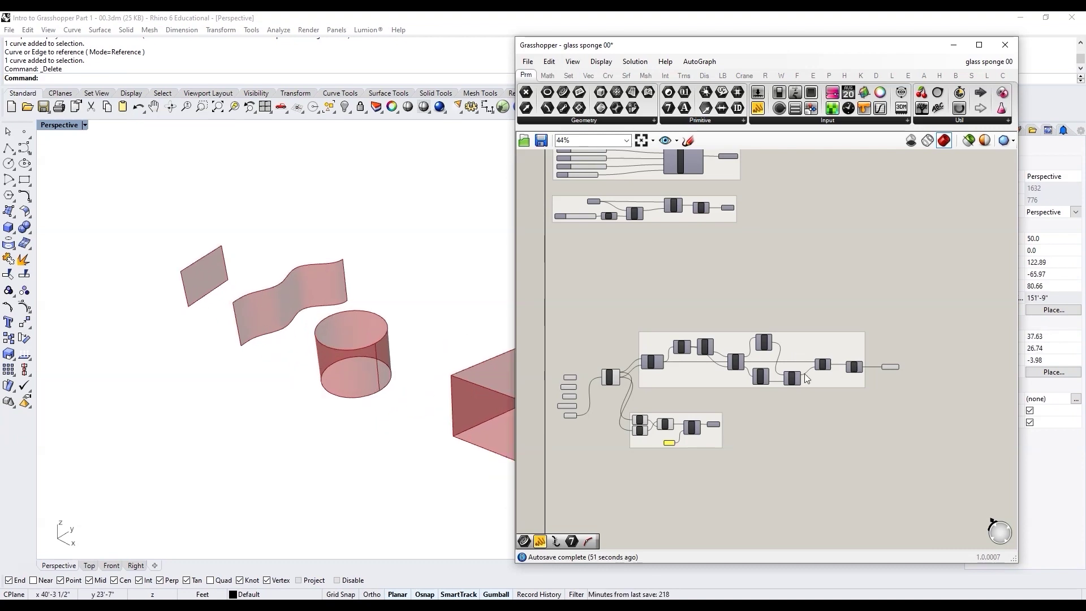
Add a Divide Curve component and connect the bottom_crv parameter to its C input.
right_drag(868, 369, 785, 372)
scroll(822, 371, up, 5)
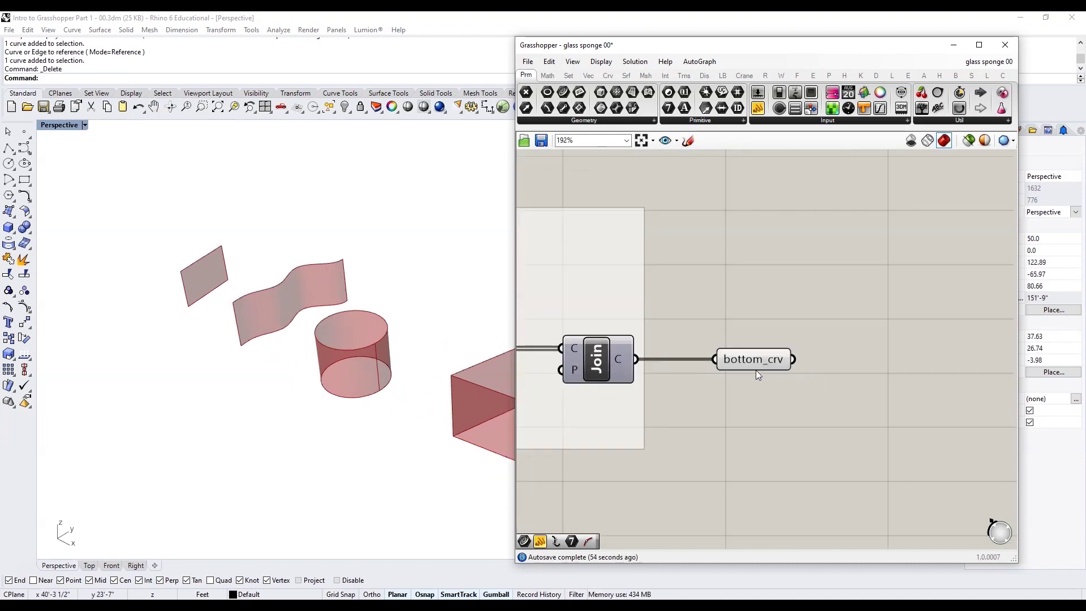
scroll(729, 372, down, 3)
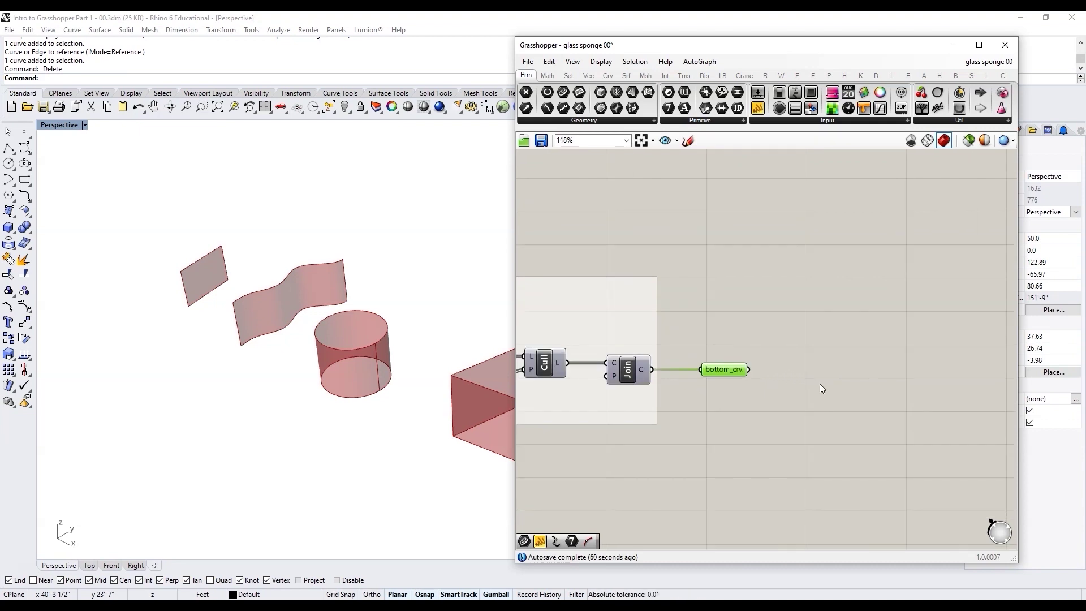
scroll(820, 384, up, 2)
double_click(799, 388)
text(divid)
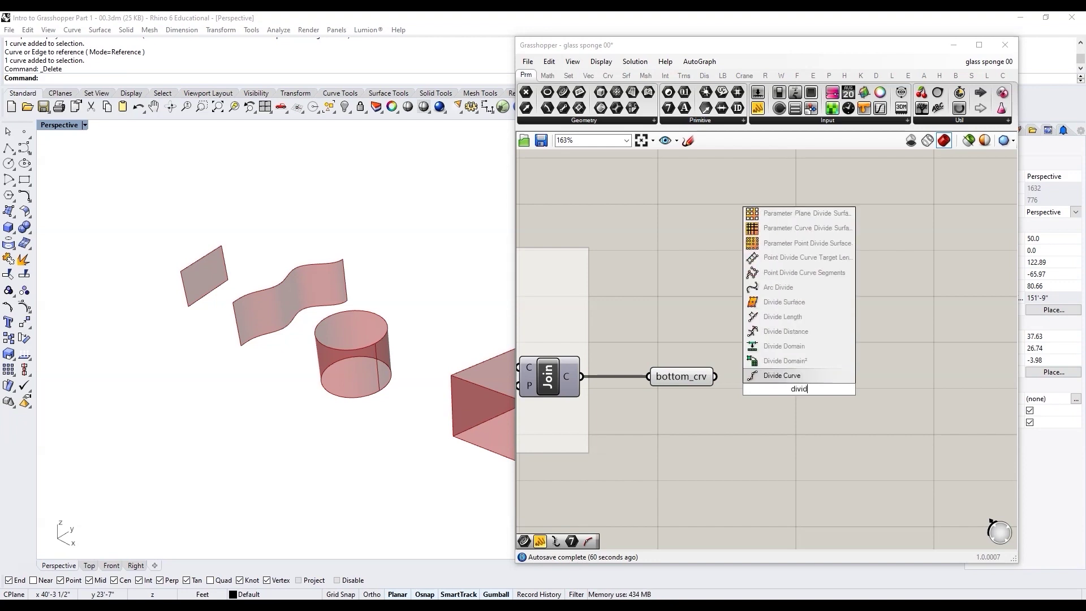
click(800, 378)
drag(716, 377, 796, 390)
Connect the flat_srf parameter to the B input of the Edges component in place of the current surface.
scroll(247, 405, down, 4)
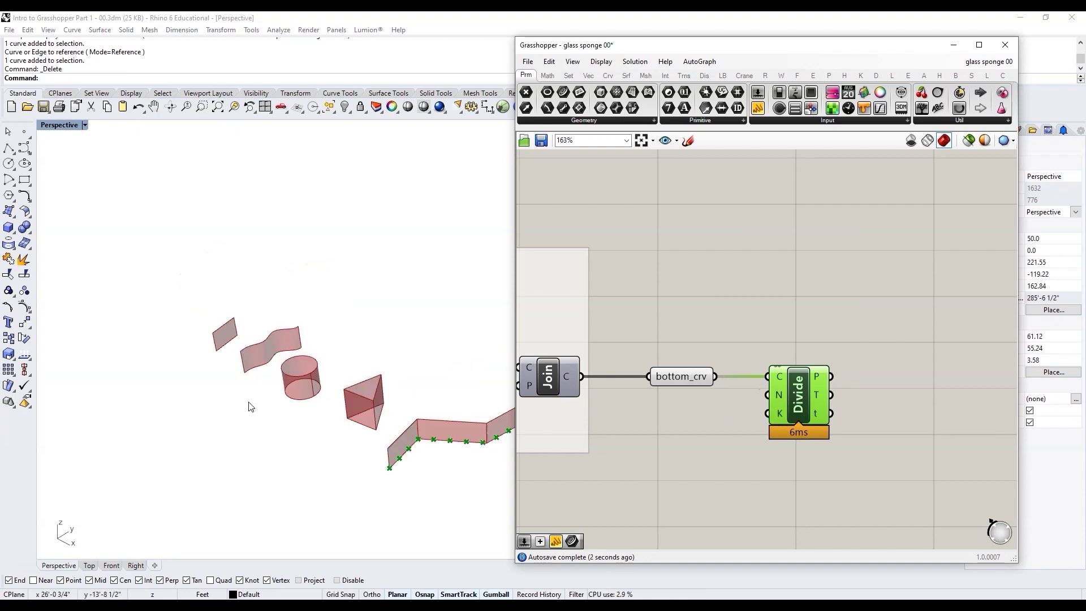
scroll(407, 441, up, 3)
scroll(822, 429, down, 6)
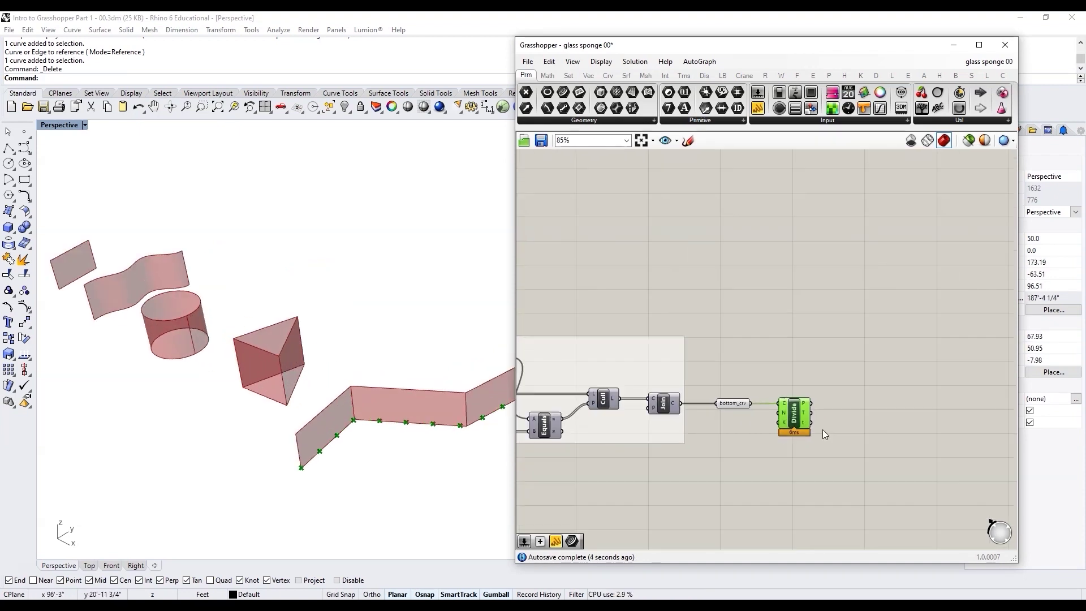
scroll(625, 438, up, 5)
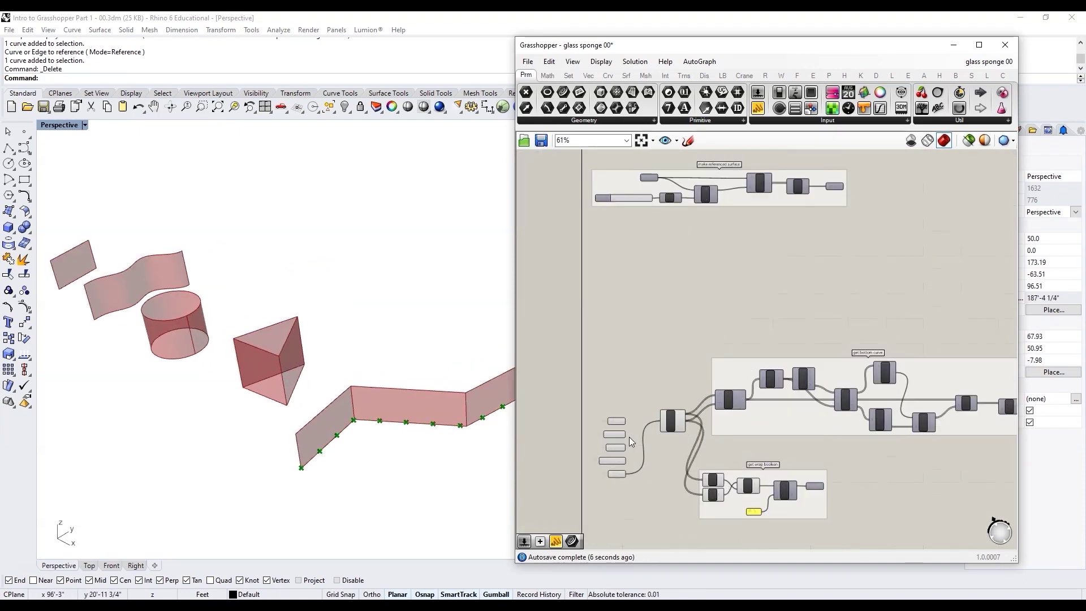
drag(633, 417, 698, 416)
scroll(701, 405, down, 2)
scroll(690, 405, up, 4)
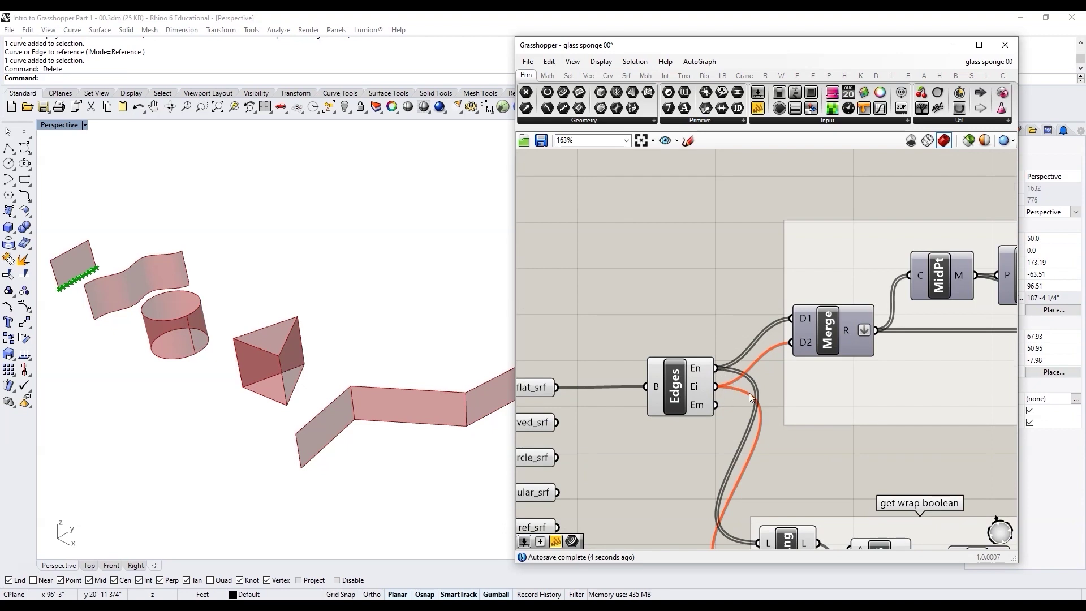
Examine the division points along the flat surface's bottom edge and the inputs and Points output of the Divide component.
mouse_move(704, 388)
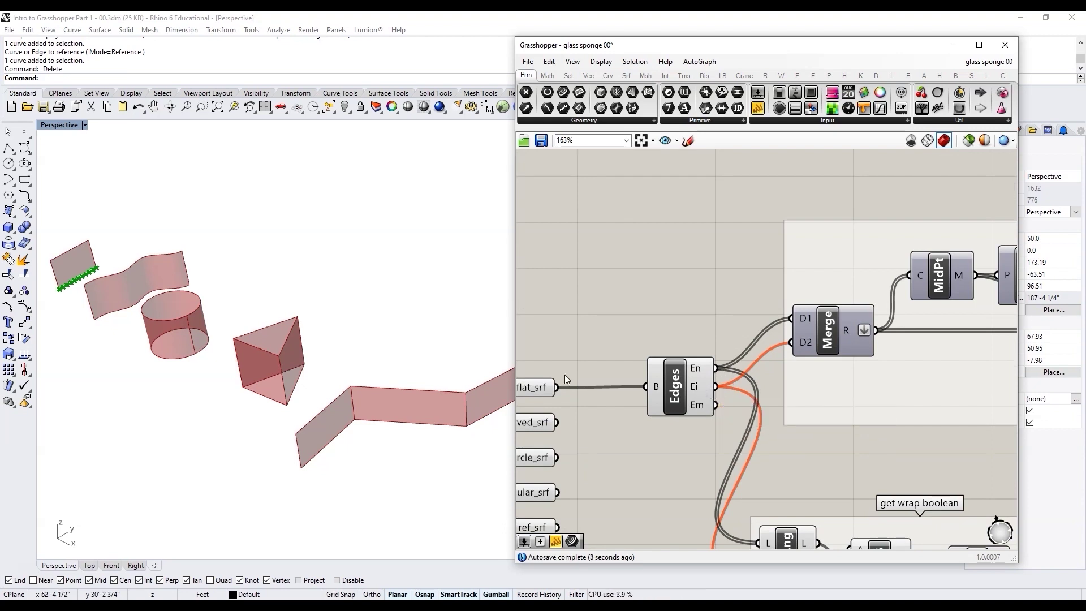
scroll(52, 276, up, 3)
scroll(291, 299, down, 3)
scroll(180, 286, up, 6)
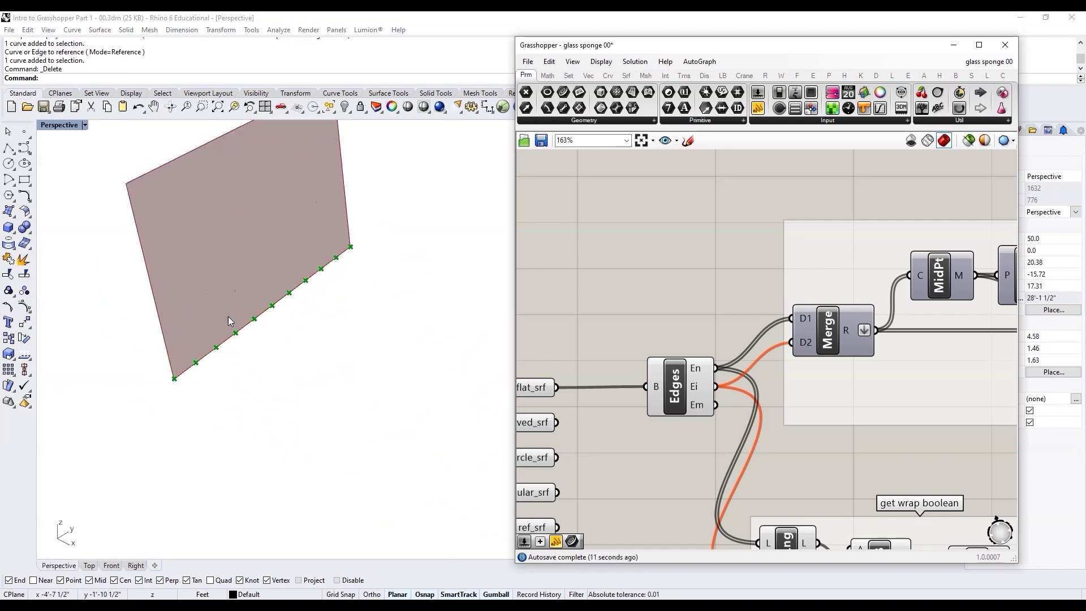
scroll(755, 416, down, 2)
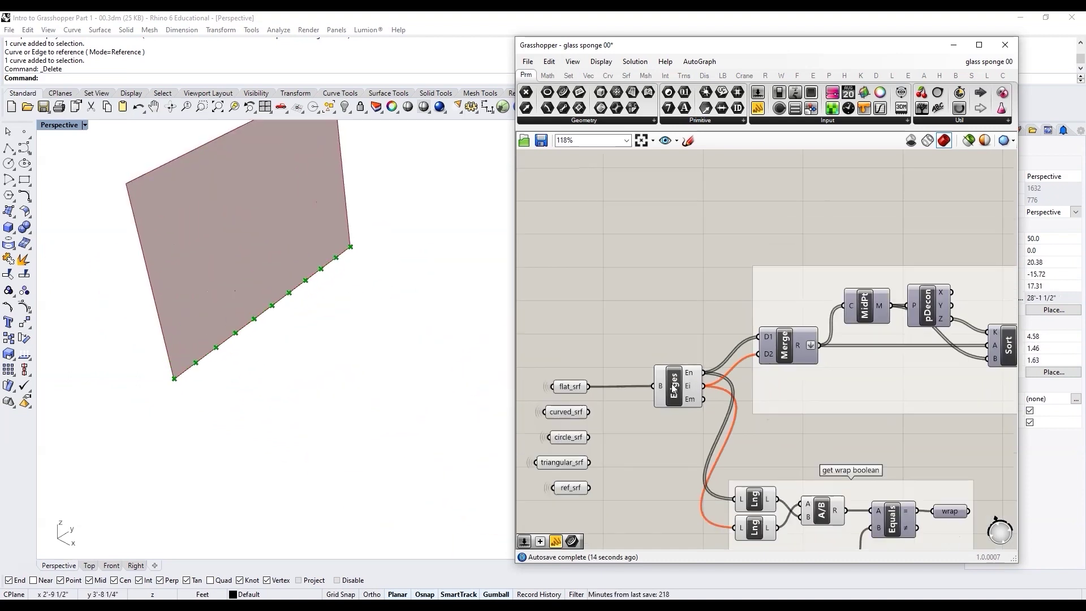
scroll(740, 382, up, 2)
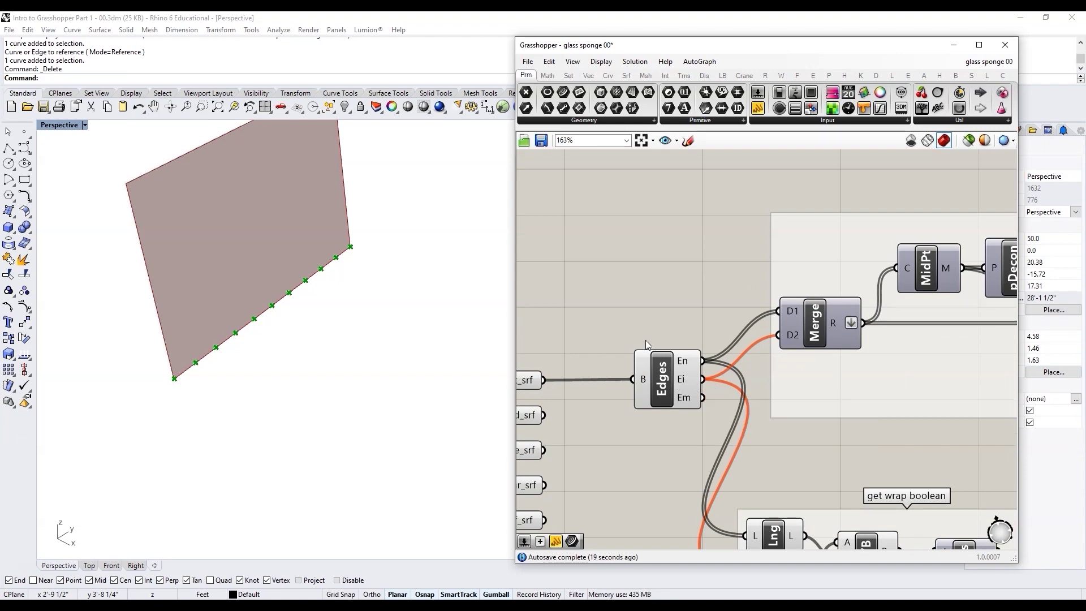
scroll(647, 343, down, 4)
scroll(778, 356, up, 3)
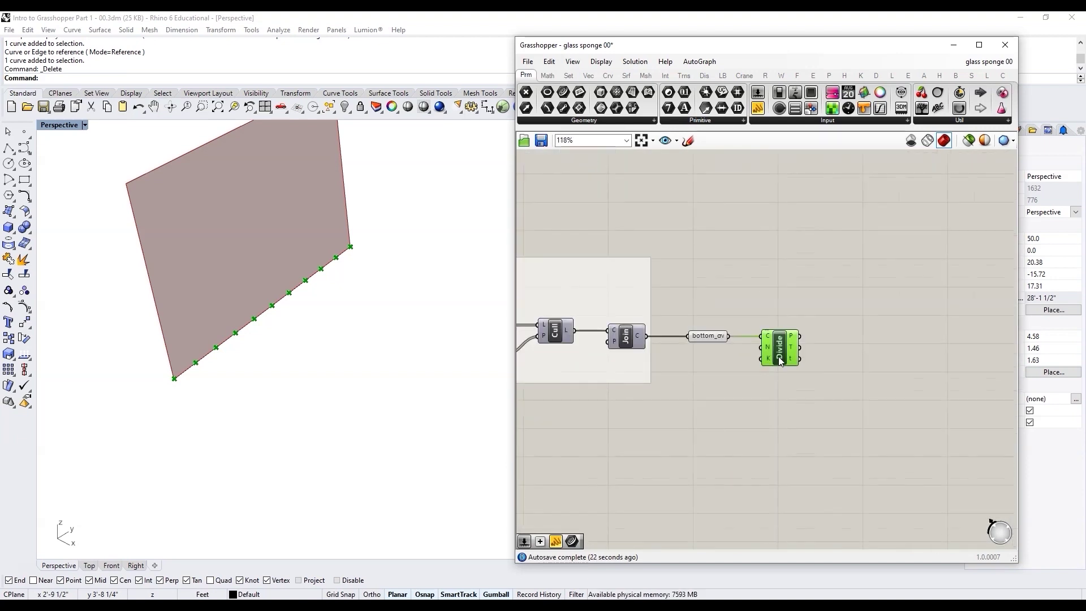
scroll(779, 361, up, 3)
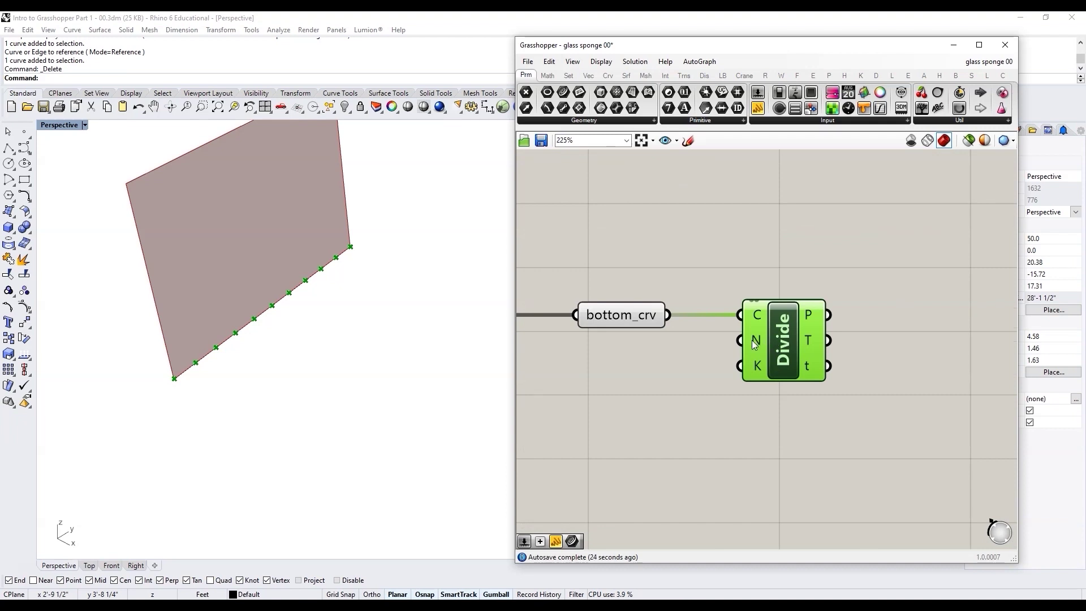
mouse_move(754, 345)
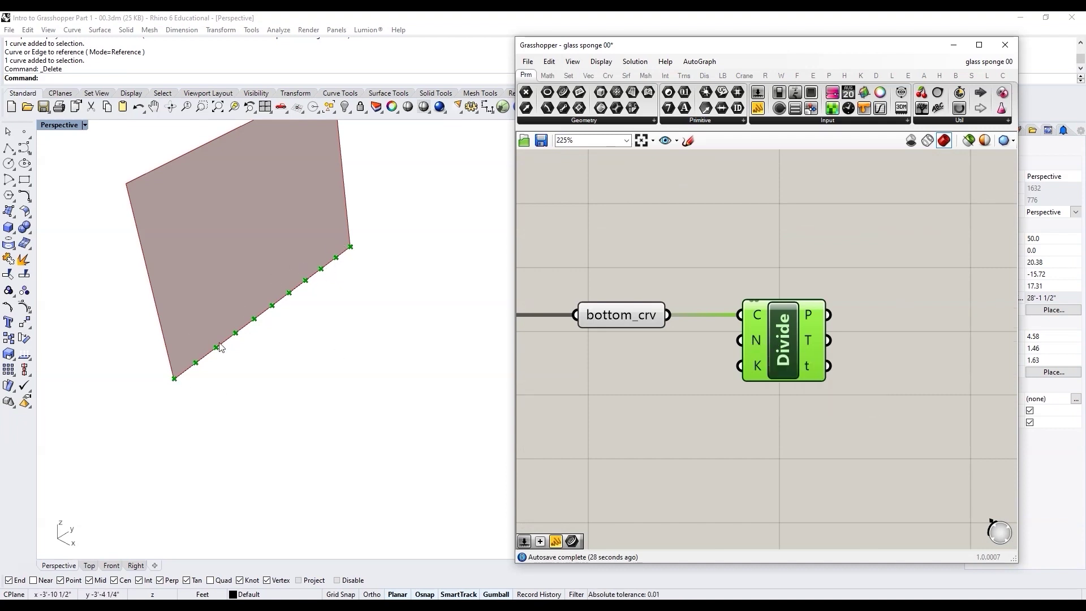
mouse_move(812, 316)
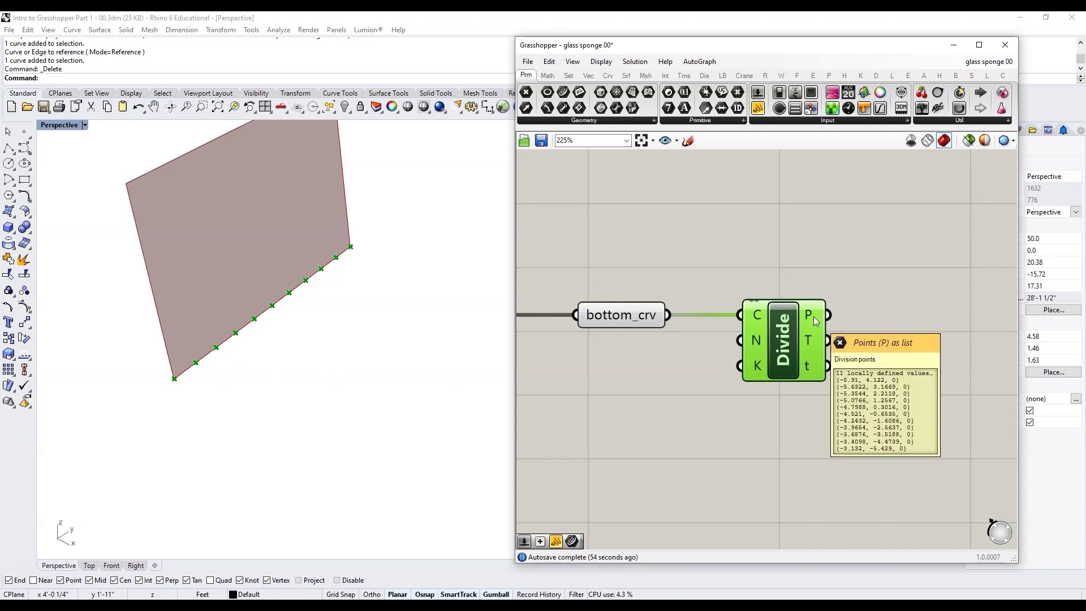
scroll(784, 387, down, 3)
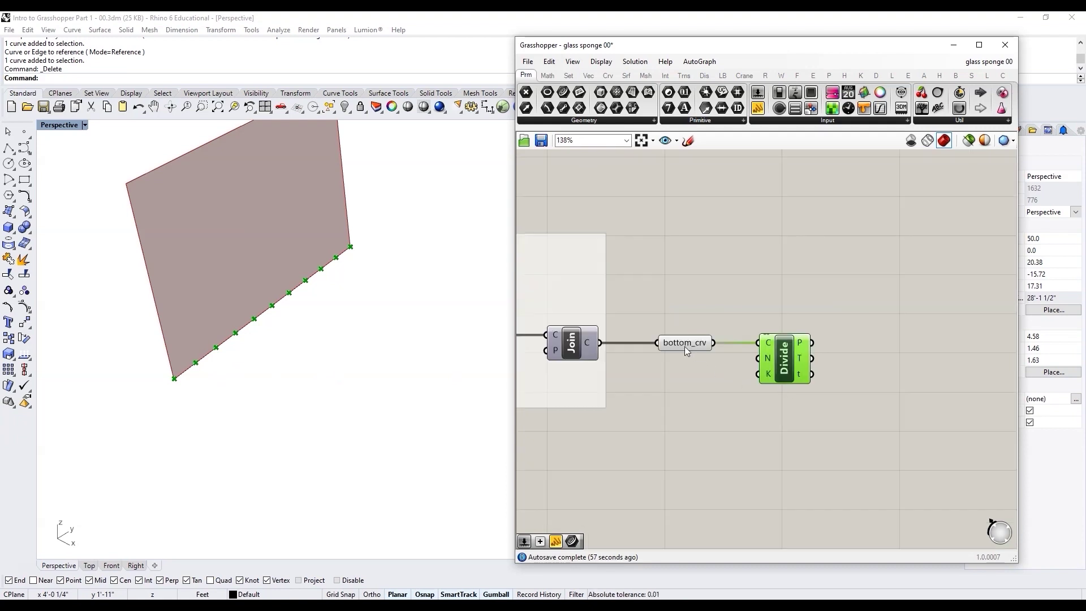
Turn off the preview of the bottom_crv parameter.
middle_click(682, 344)
scroll(763, 359, up, 1)
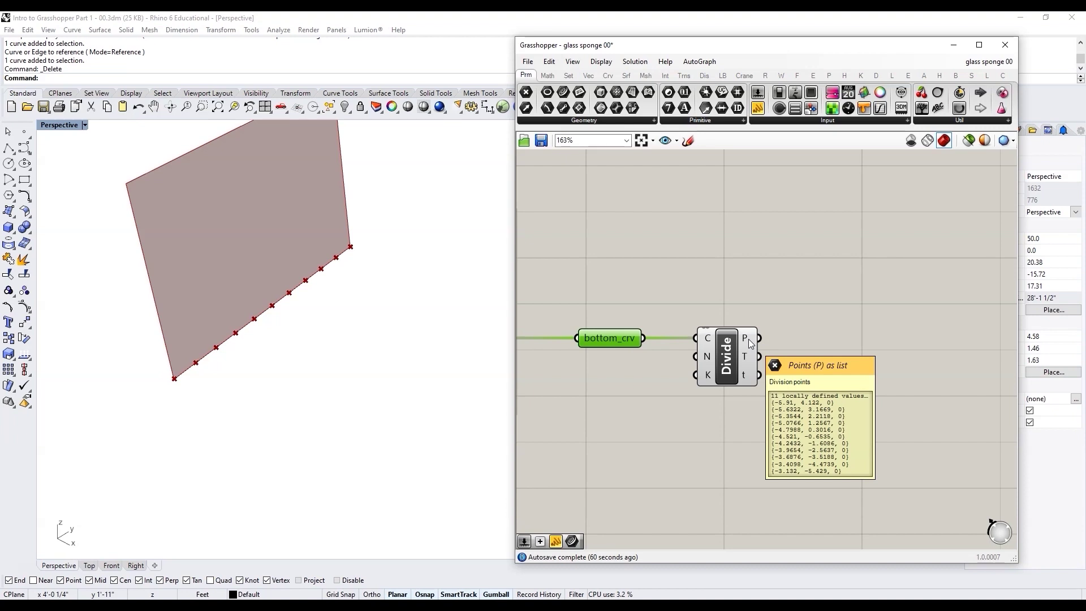
scroll(256, 371, down, 2)
scroll(273, 311, up, 1)
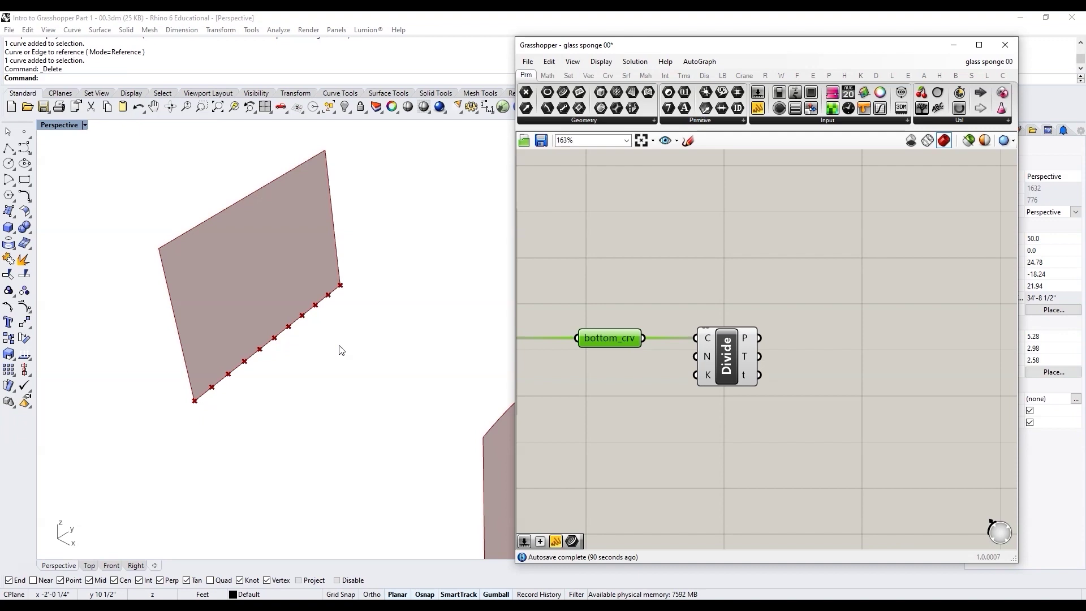
Compare the flat surface and its division points with the neighbouring curved and cylindrical surfaces in the perspective view.
scroll(222, 366, down, 5)
scroll(275, 370, up, 5)
scroll(203, 320, down, 6)
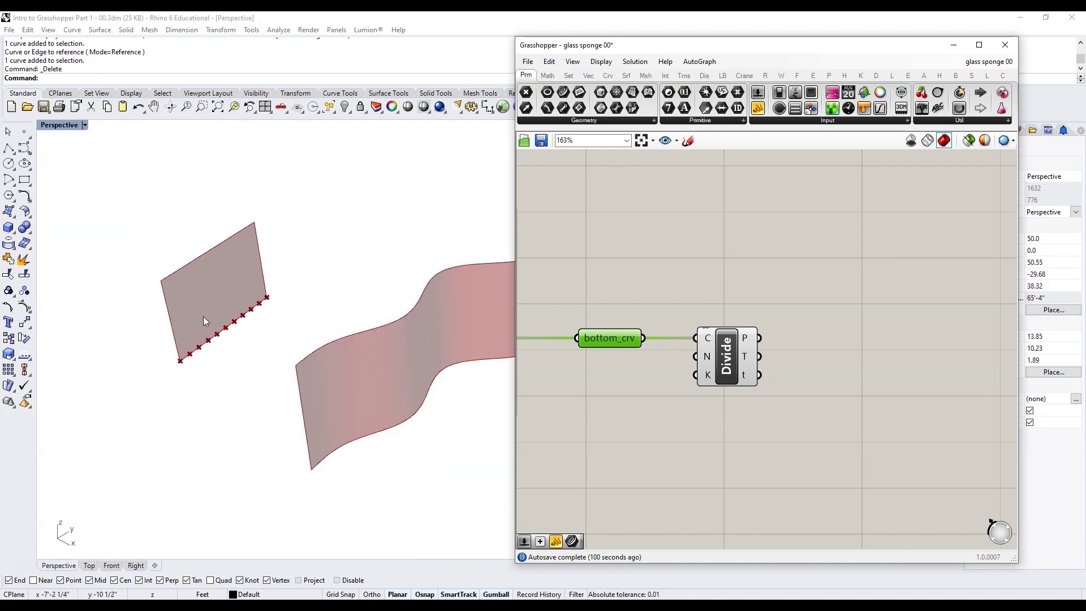
scroll(202, 320, up, 4)
scroll(152, 325, down, 8)
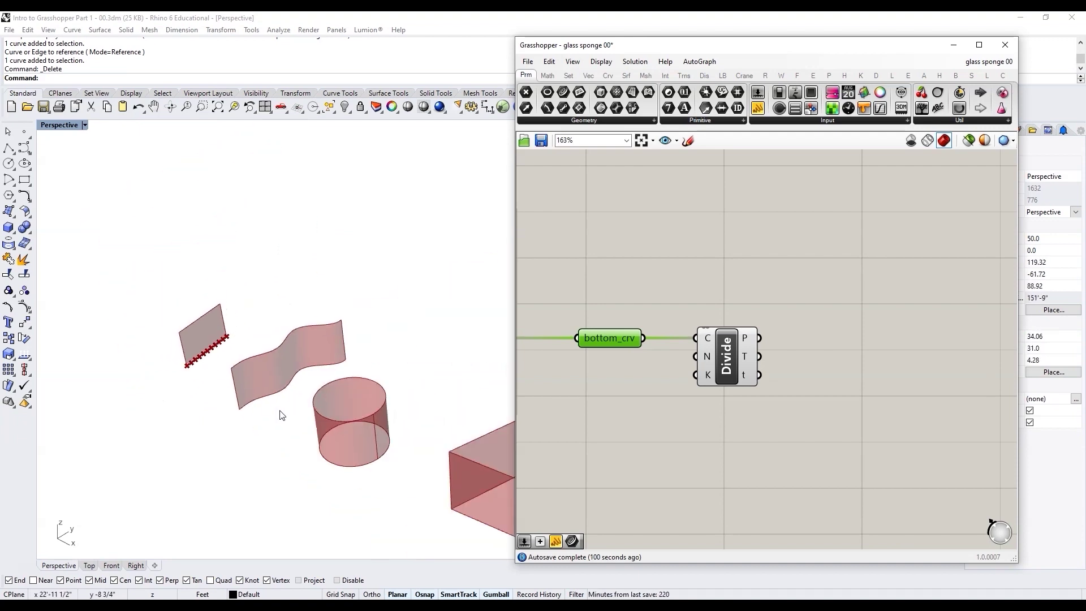
scroll(339, 427, up, 3)
scroll(376, 400, down, 4)
scroll(207, 337, up, 6)
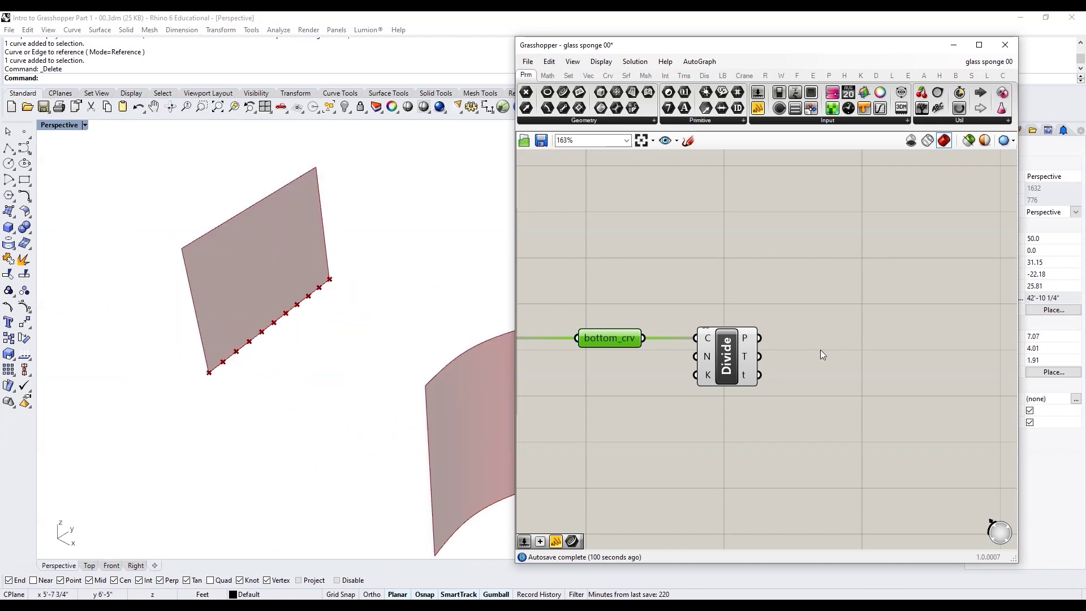
Add a PolyLine component and connect the Divide component's P output to its V input.
scroll(821, 354, down, 3)
scroll(821, 350, up, 5)
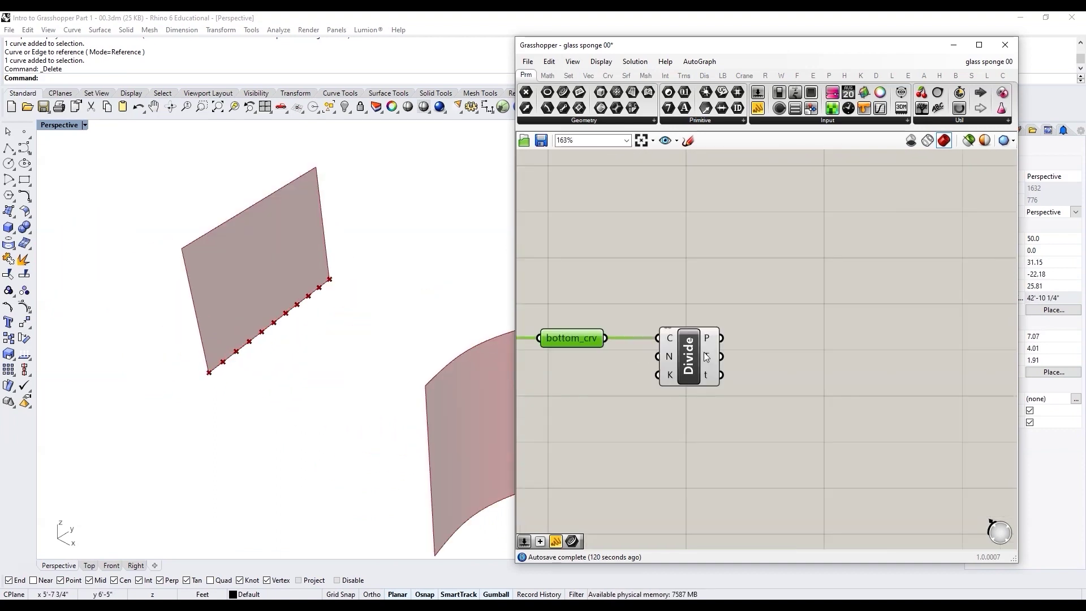
double_click(835, 338)
text(poly)
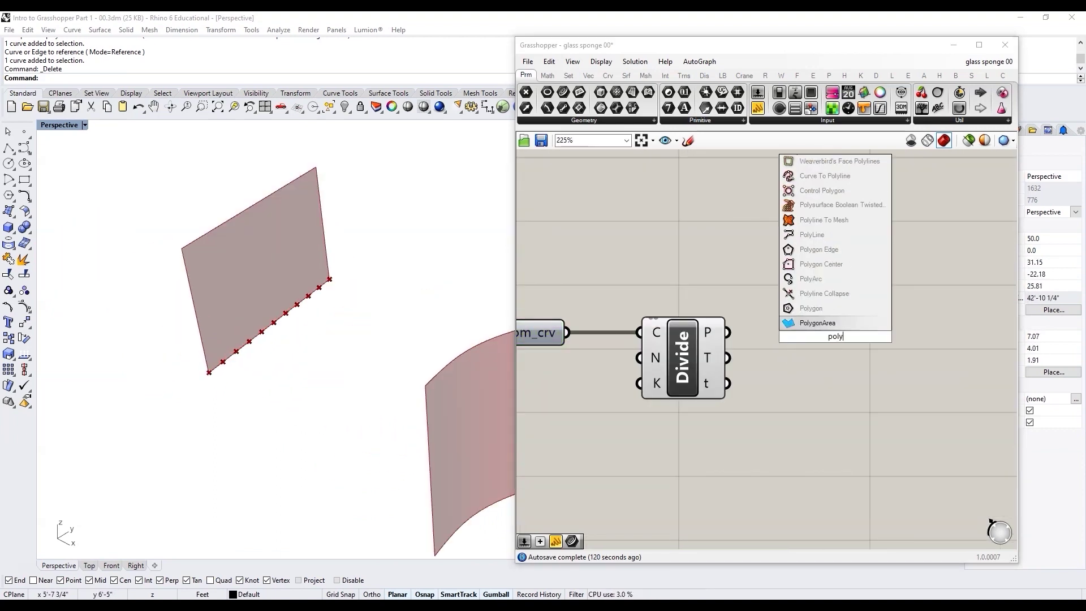
click(838, 267)
drag(728, 333, 860, 339)
click(856, 347)
Examine the polyline through the division points on the flat surface's bottom edge and the component chain that produces it.
scroll(828, 355, down, 3)
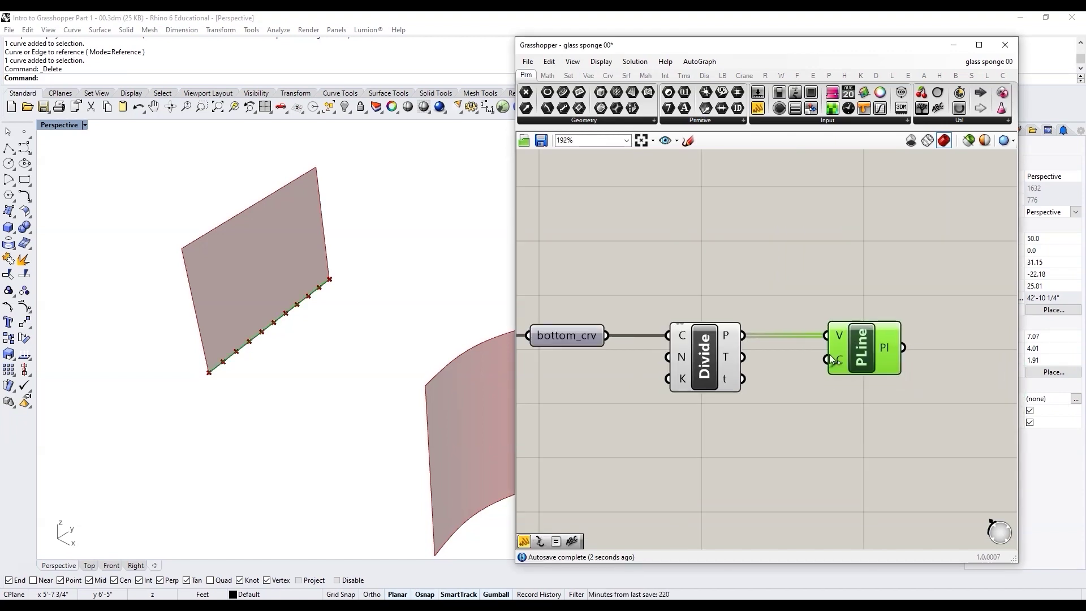
scroll(864, 351, up, 3)
scroll(226, 365, up, 3)
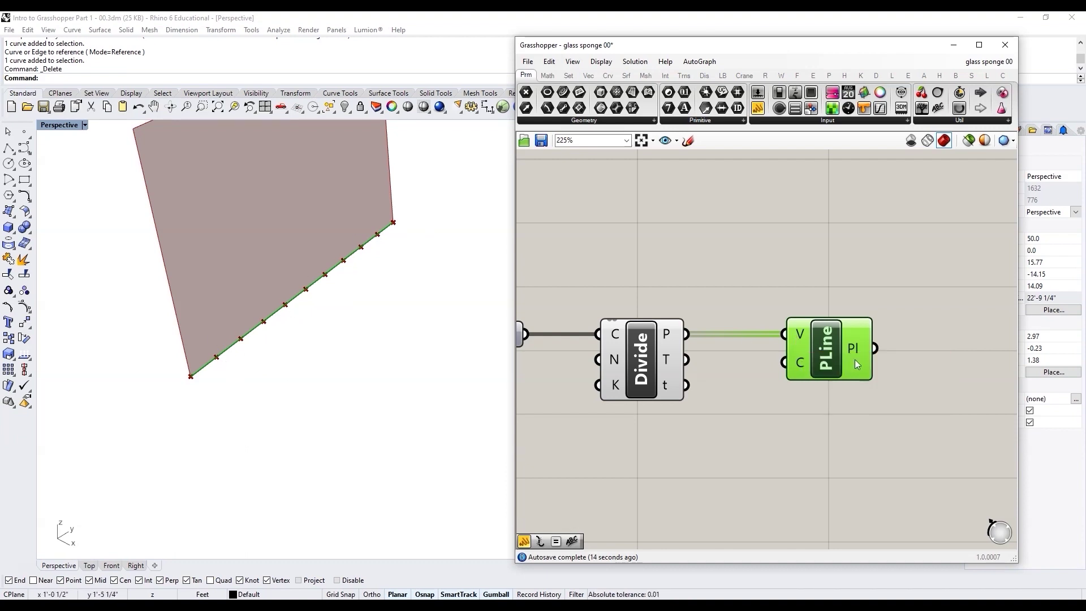
scroll(854, 359, down, 2)
right_drag(952, 338, 1023, 314)
scroll(269, 376, down, 10)
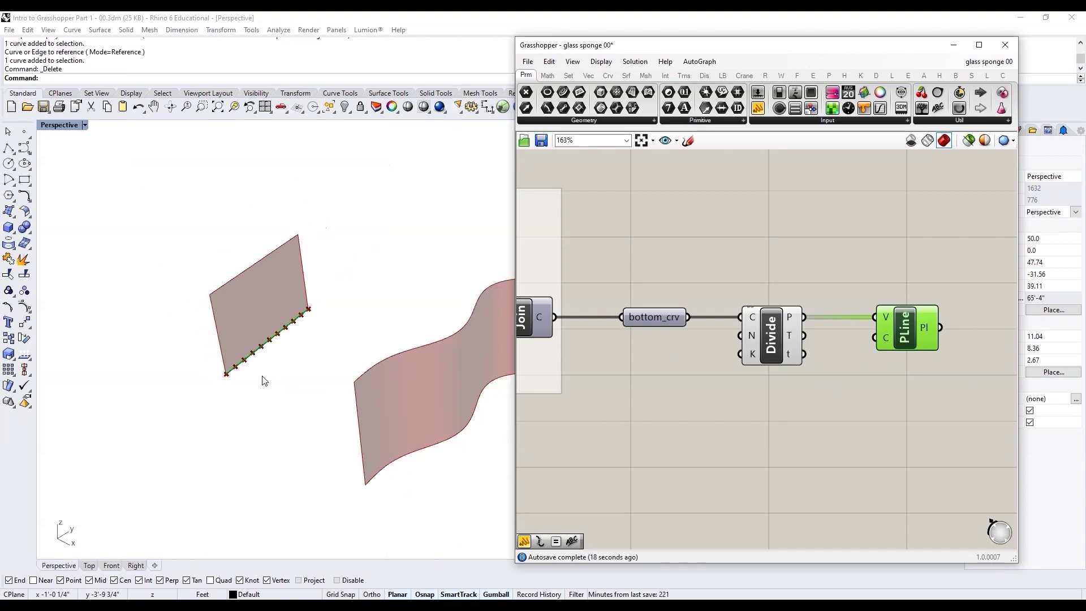
scroll(383, 463, up, 3)
scroll(855, 400, down, 4)
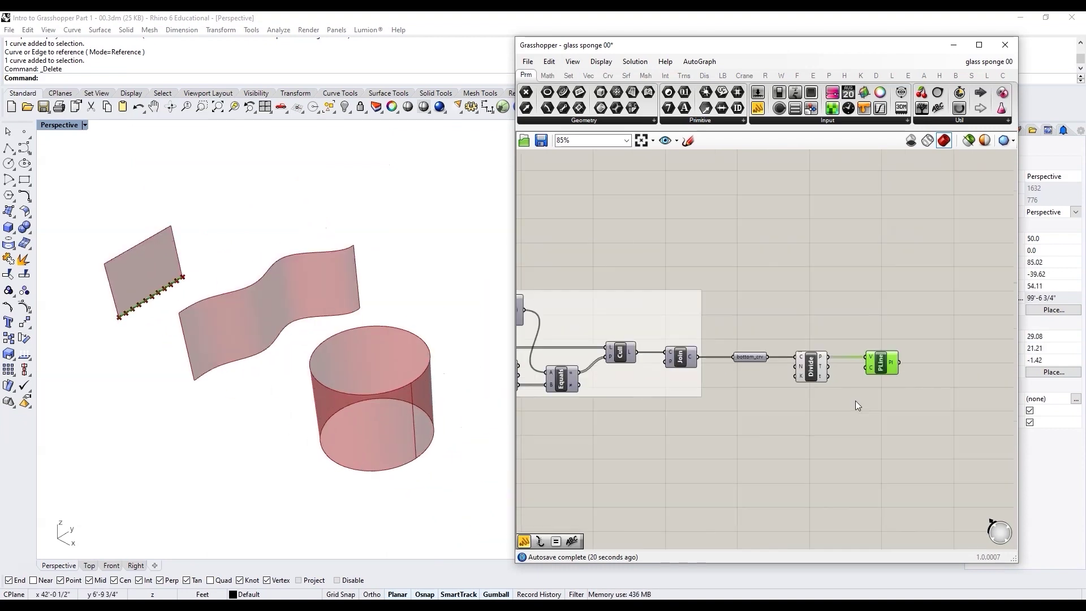
Connect circle_srf to the Edges component's B input and inspect the polyline around the cylinder's bottom edge.
scroll(633, 409, up, 3)
scroll(634, 409, up, 2)
drag(647, 402, 734, 331)
scroll(420, 467, up, 4)
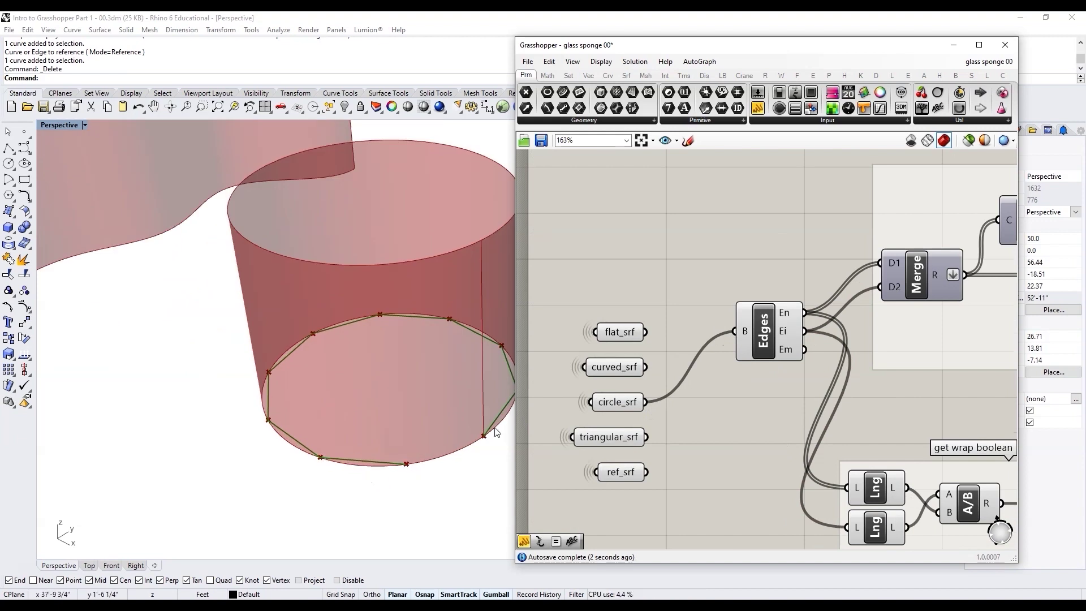
scroll(497, 434, down, 5)
scroll(452, 430, up, 5)
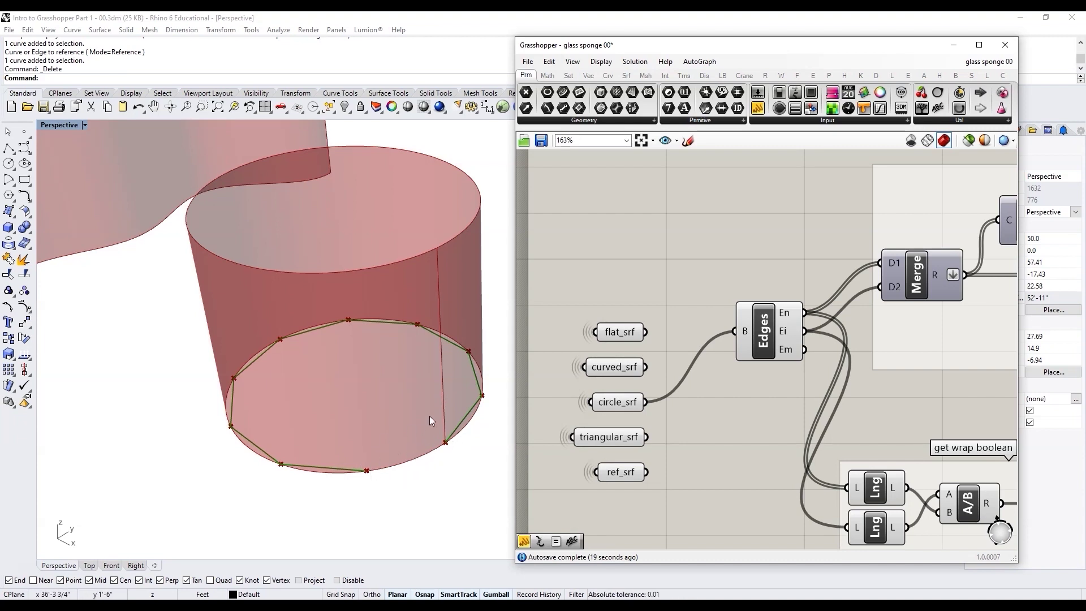
scroll(412, 453, down, 5)
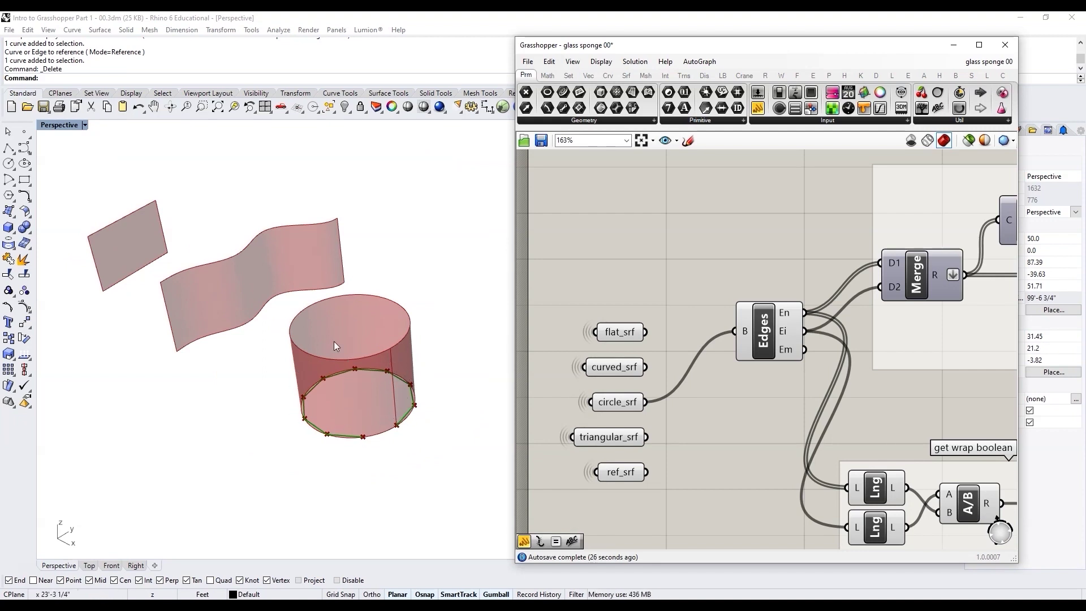
scroll(388, 436, up, 5)
scroll(393, 426, down, 2)
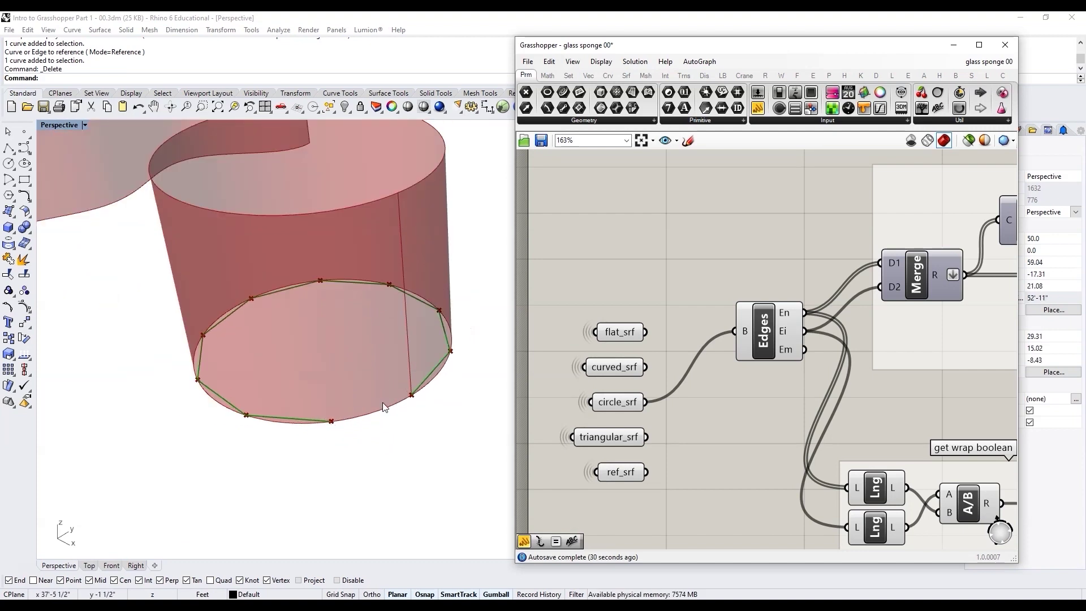
Switch the Edges B input to flat_srf and examine the polyline along the flat surface's bottom edge for comparison.
scroll(409, 424, down, 5)
scroll(182, 306, up, 4)
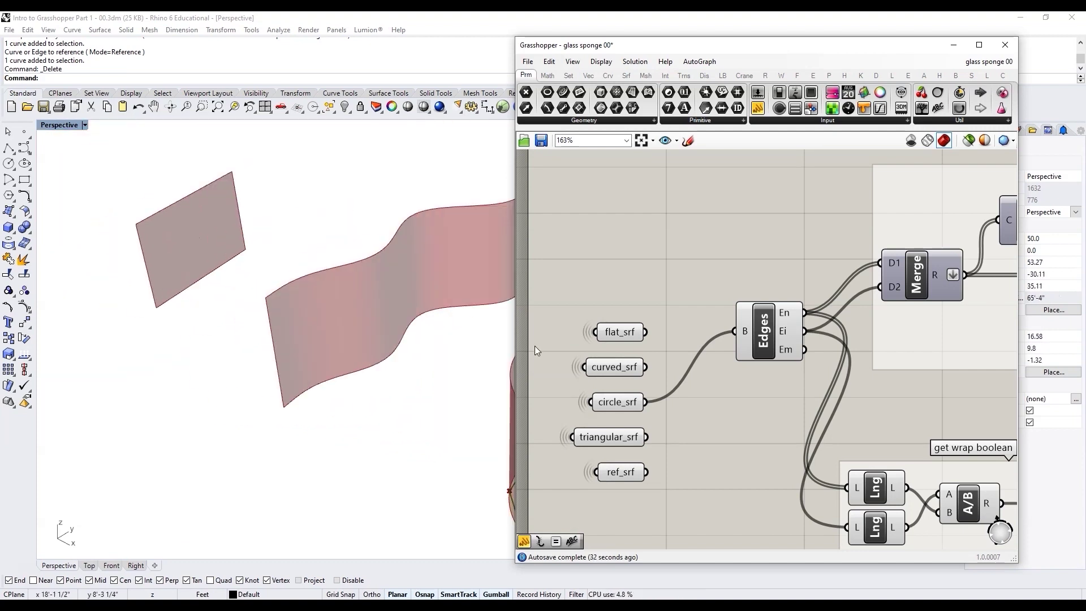
drag(645, 332, 734, 331)
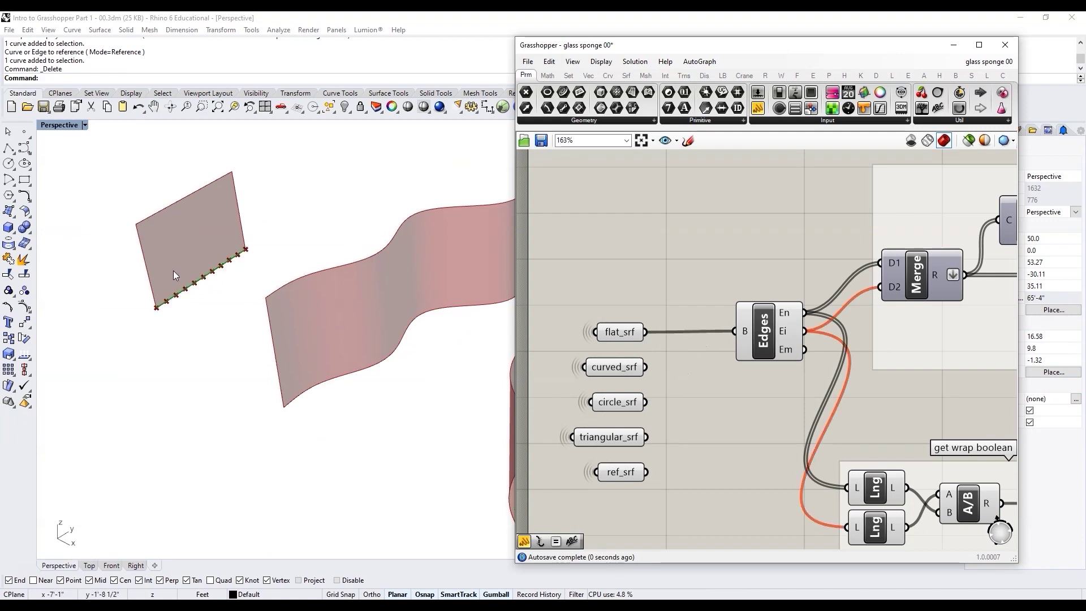
scroll(174, 272, up, 3)
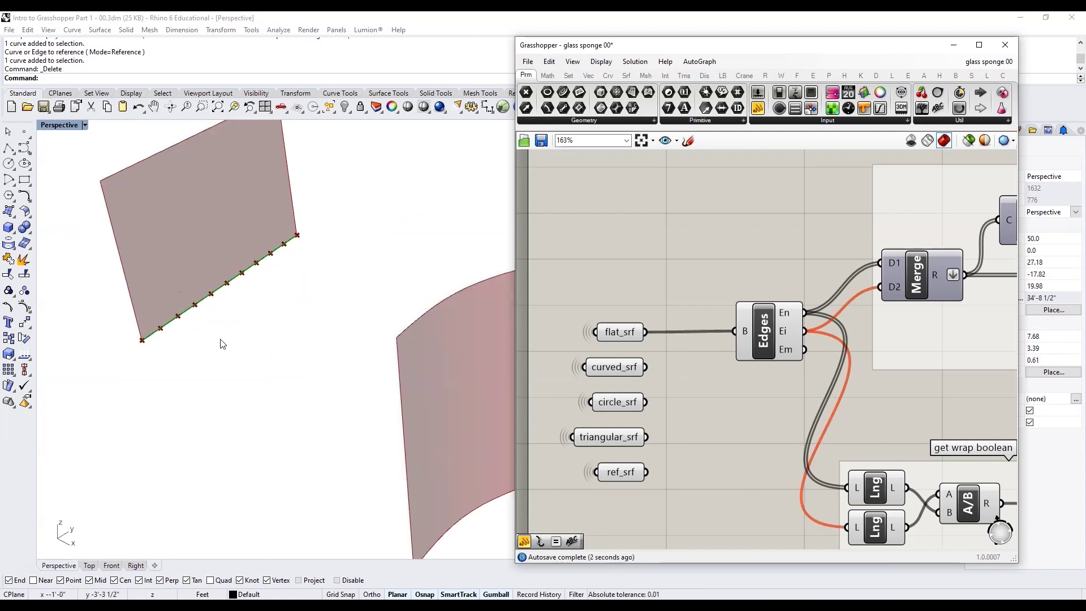
scroll(220, 342, down, 5)
Switch the Edges B input back to circle_srf and check the inputs of the PolyLine component.
drag(646, 401, 734, 331)
scroll(591, 378, down, 8)
scroll(823, 372, up, 6)
scroll(881, 375, up, 4)
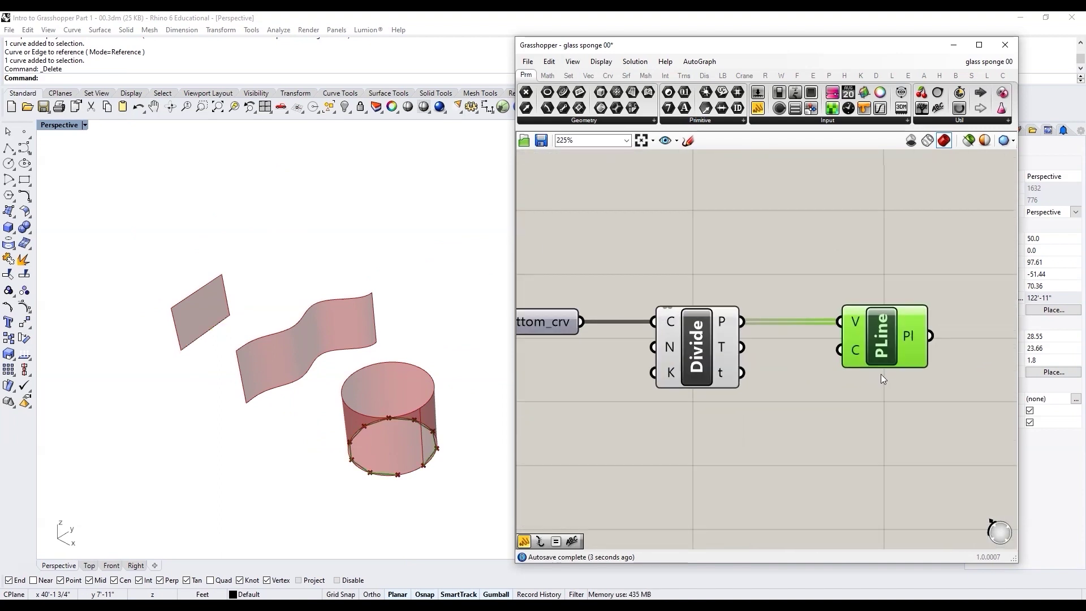
mouse_move(856, 358)
Duplicate the wrap parameter outside the "get wrap boolean" group, with the original's output feeding the copy.
scroll(905, 328, down, 5)
scroll(910, 324, down, 2)
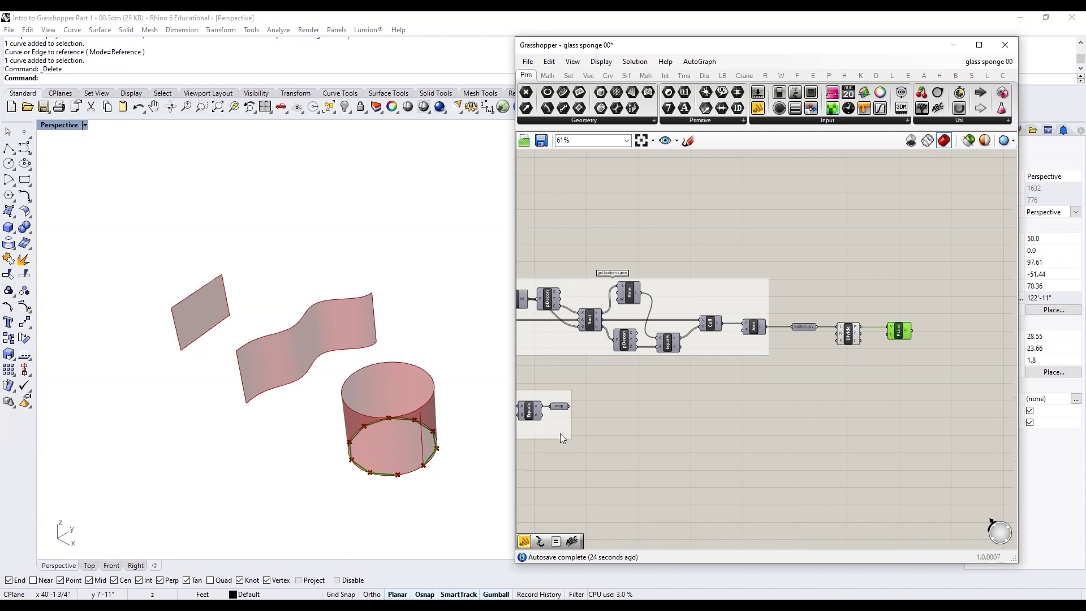
scroll(560, 433, up, 6)
scroll(650, 390, down, 3)
scroll(627, 402, up, 2)
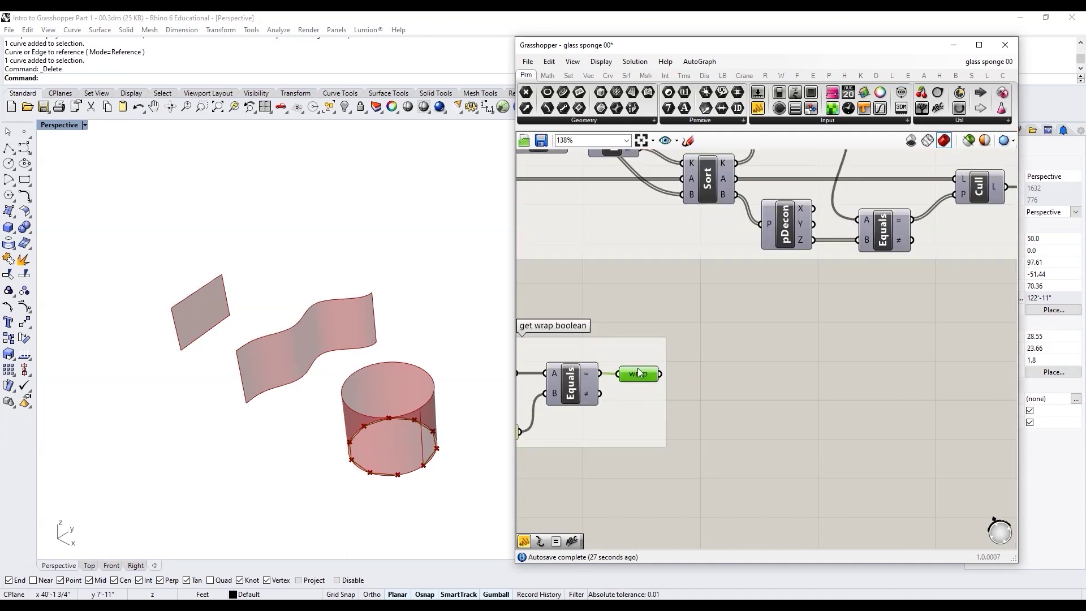
drag(646, 369, 764, 371)
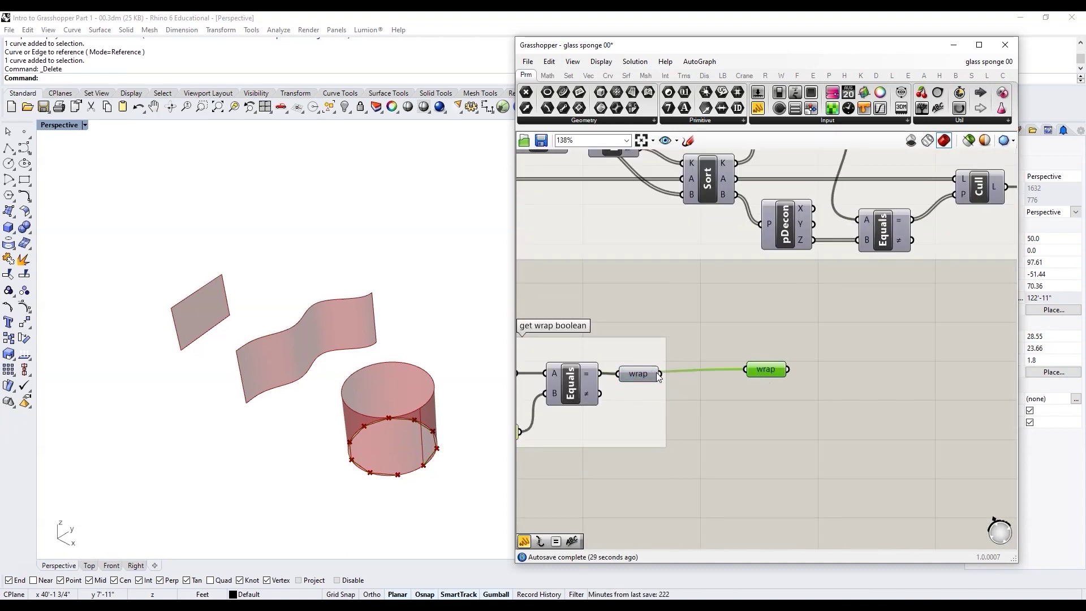
Set the wire display of the copied wrap parameter to hidden.
scroll(764, 371, up, 3)
right_click(765, 367)
mouse_move(771, 399)
click(942, 428)
Move the copied wrap parameter to just below the Divide and PolyLine components.
scroll(641, 408, down, 4)
scroll(704, 392, down, 5)
drag(703, 390, 905, 371)
scroll(915, 346, up, 6)
click(690, 382)
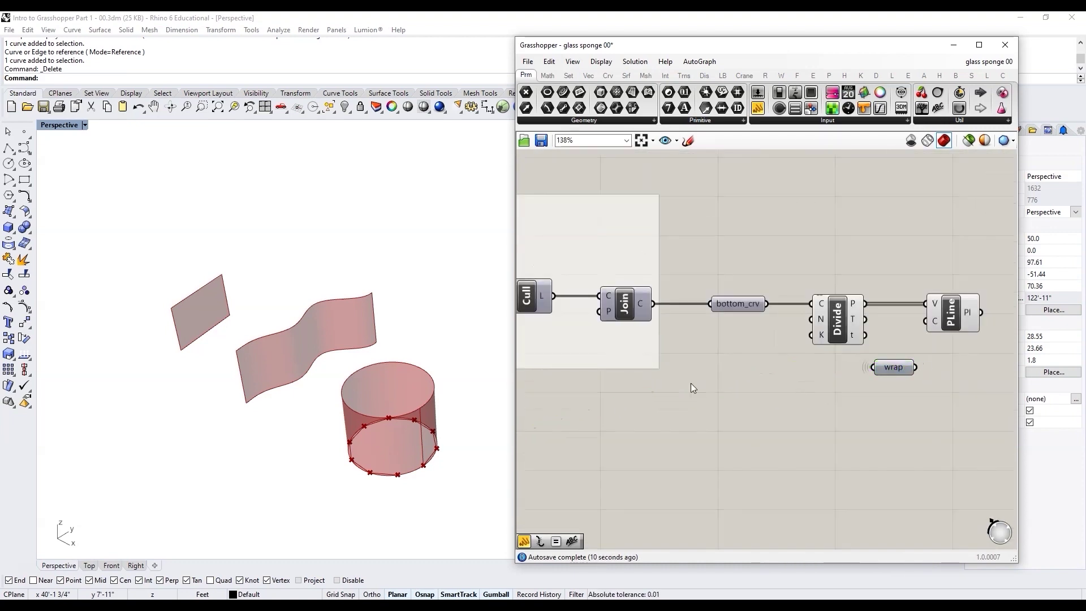
scroll(735, 402, up, 3)
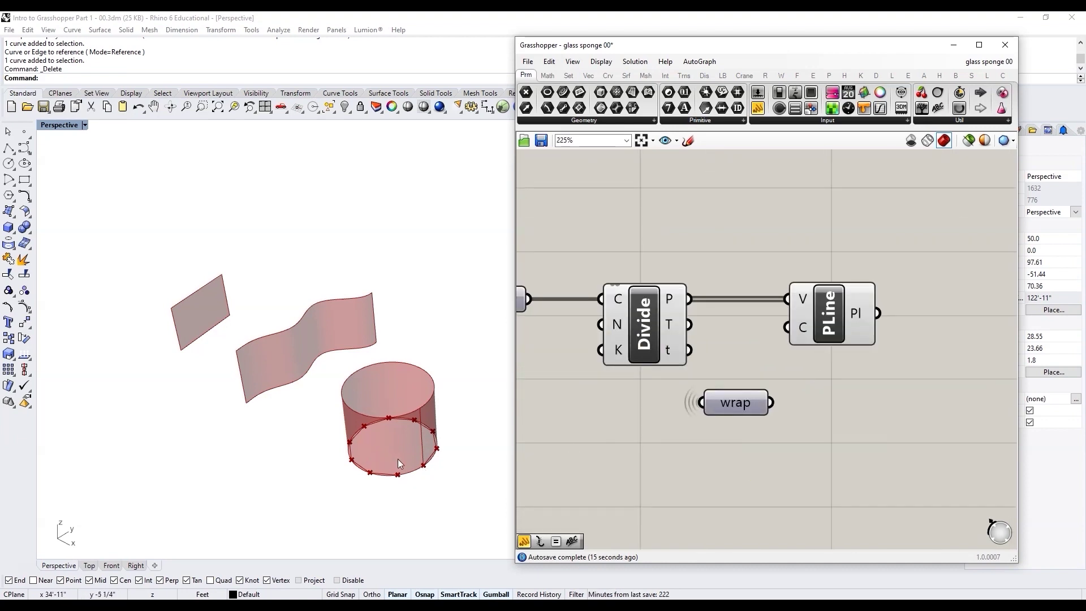
Connect flat_srf to the Edges component's B input and return to the PolyLine component.
scroll(821, 402, down, 5)
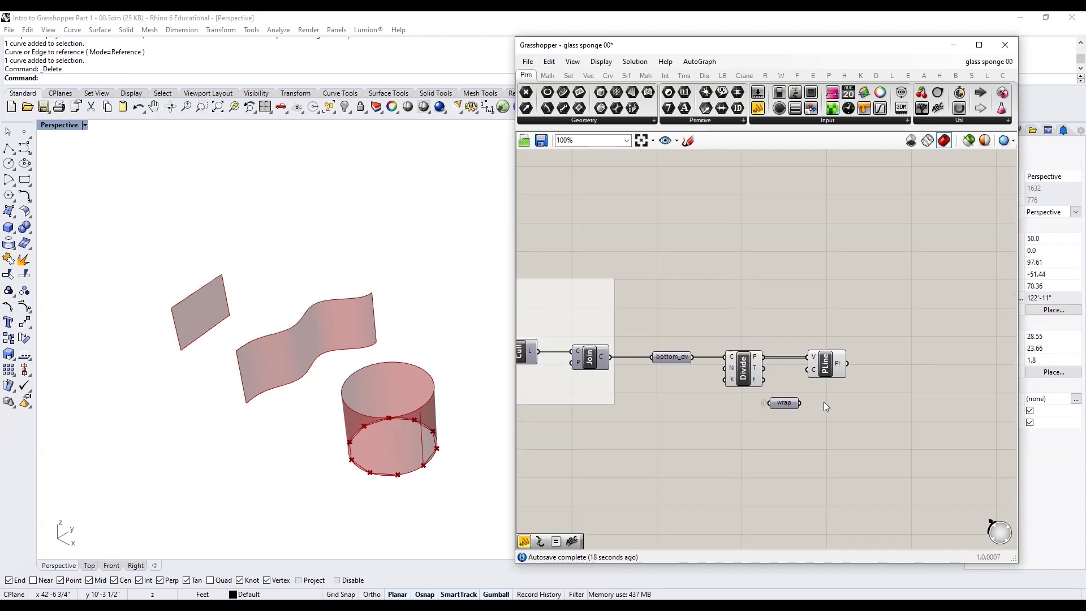
scroll(554, 396, up, 3)
drag(560, 388, 627, 388)
scroll(579, 372, down, 5)
scroll(840, 379, up, 8)
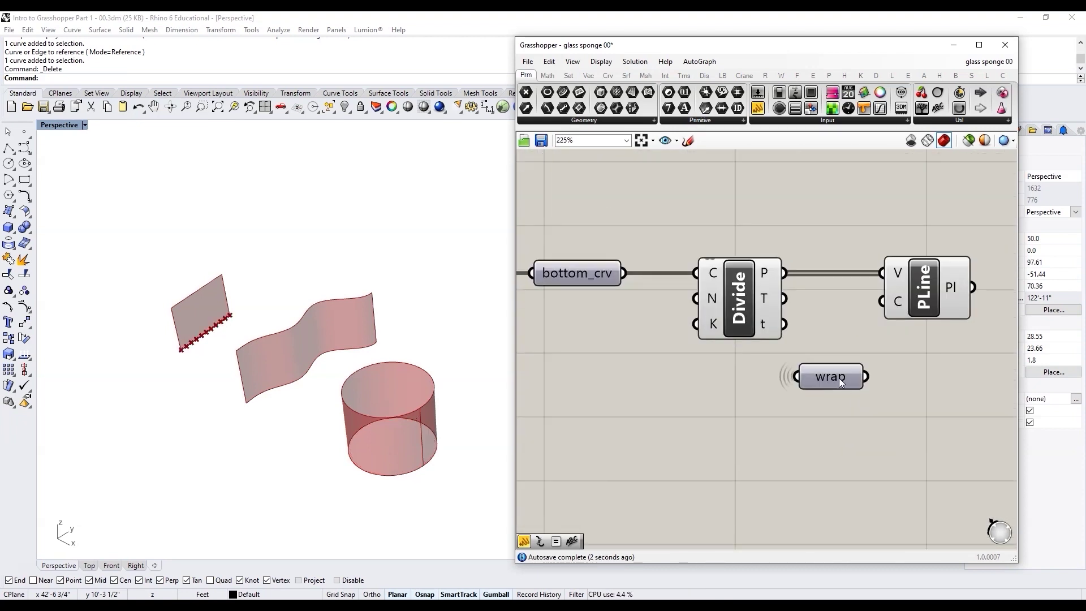
Connect the copied wrap parameter to the PolyLine's C (Closed) input and check the polyline on the flat surface.
scroll(854, 346, down, 2)
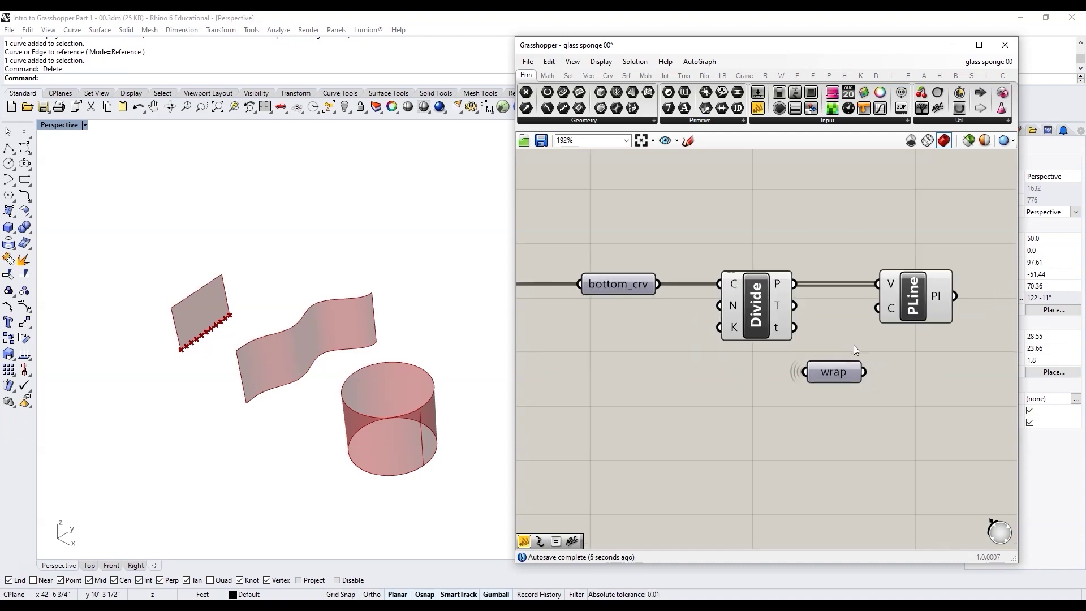
scroll(905, 321, up, 2)
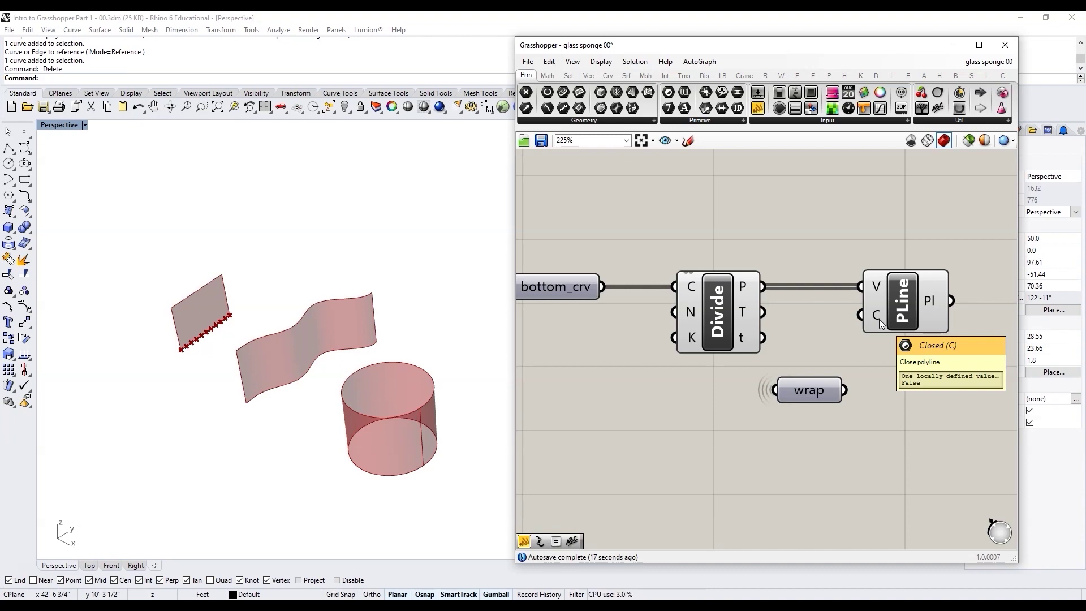
drag(855, 391, 862, 336)
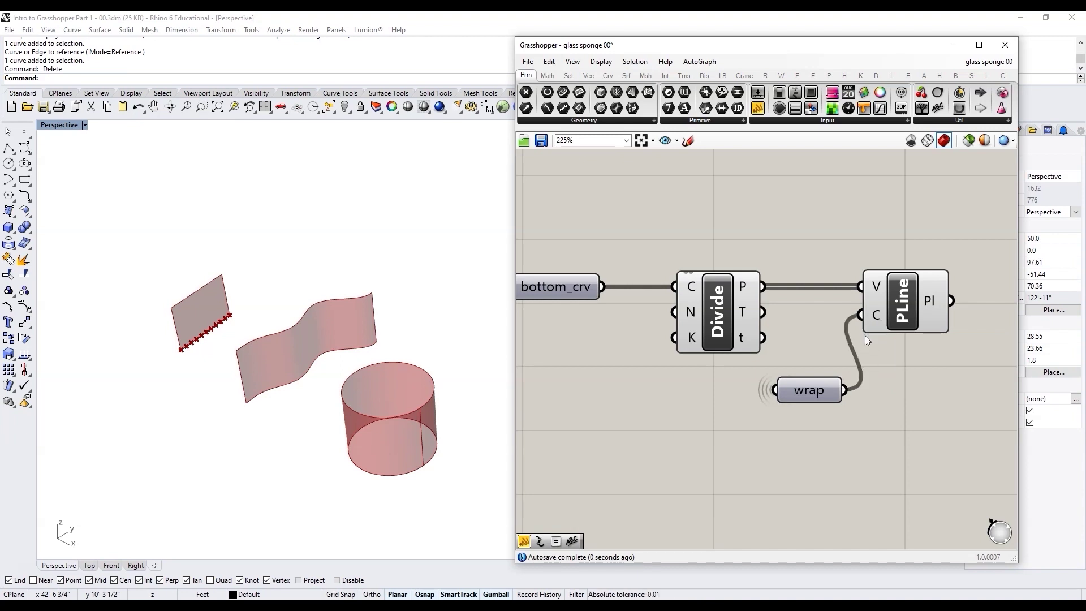
click(919, 306)
scroll(196, 364, up, 5)
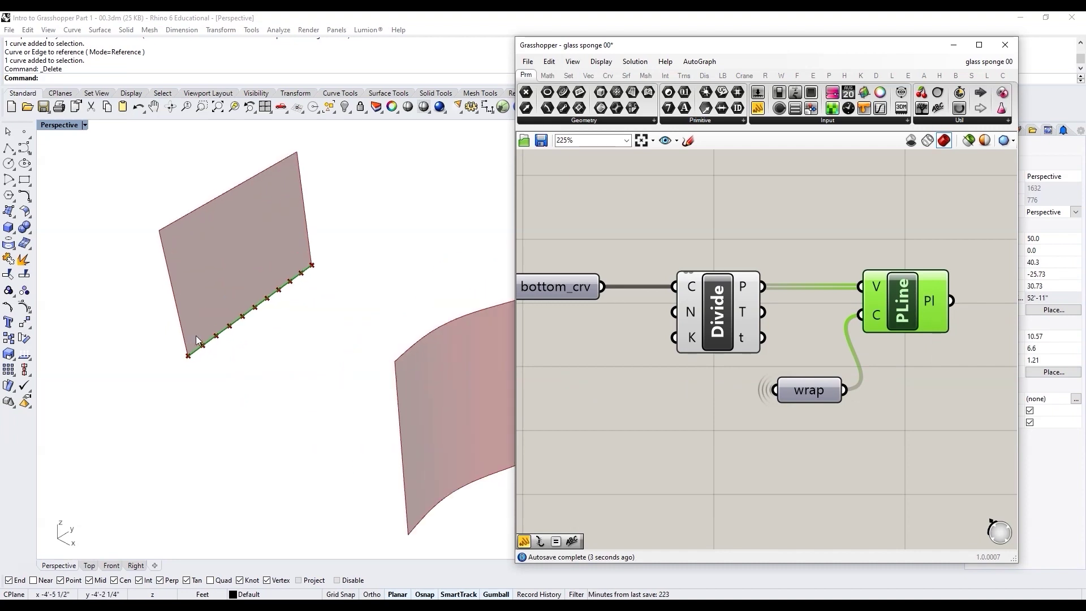
Feed circle_srf into the Edges B input and inspect whether the polyline closes around the cylinder's base.
scroll(812, 291, down, 6)
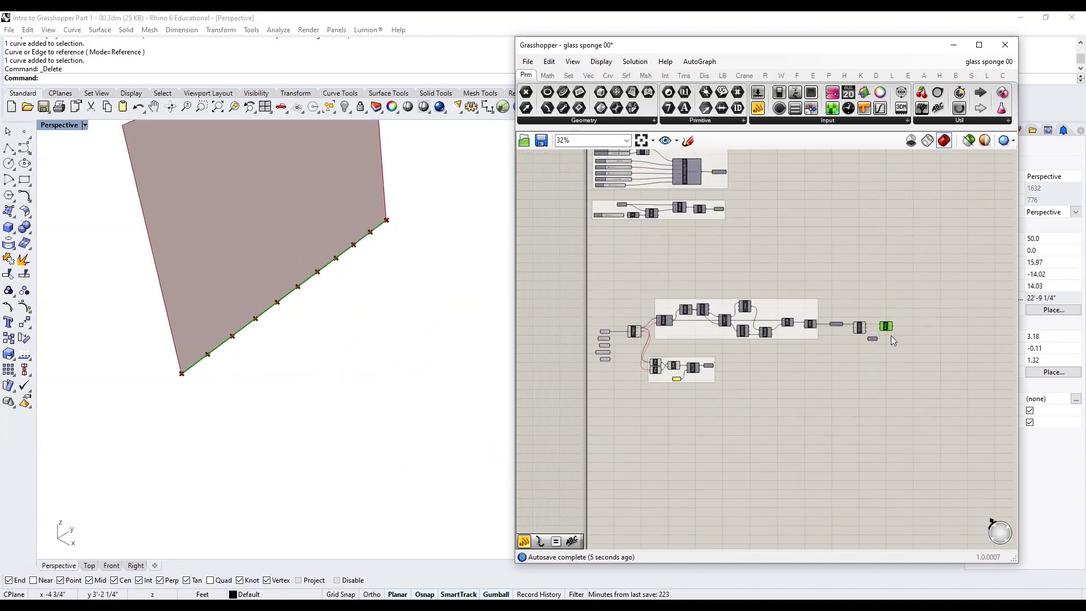
scroll(627, 341, up, 3)
drag(602, 346, 662, 303)
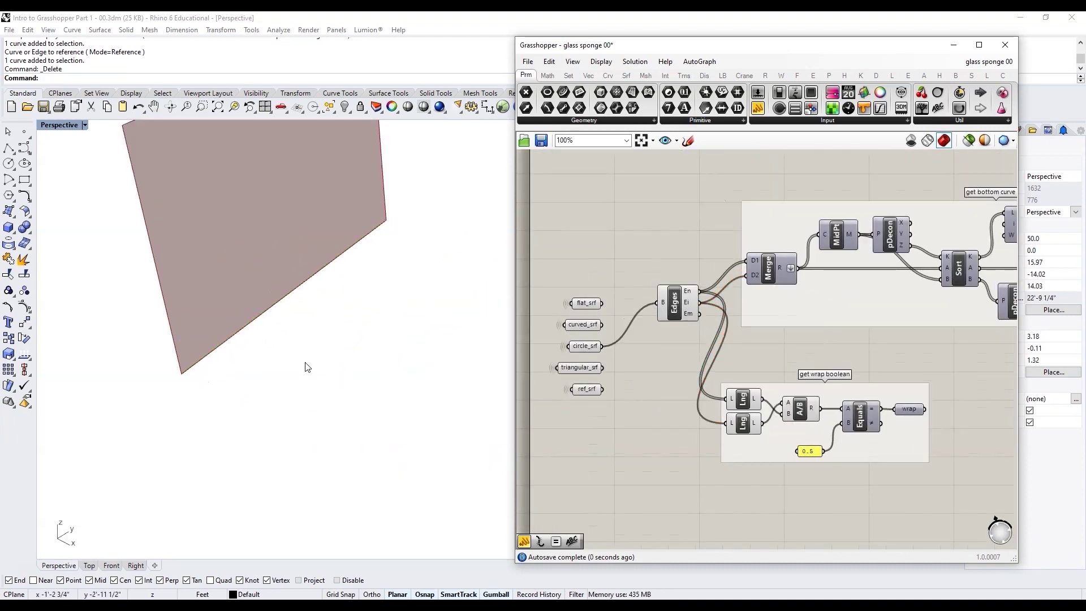
scroll(493, 491, down, 4)
scroll(492, 491, up, 4)
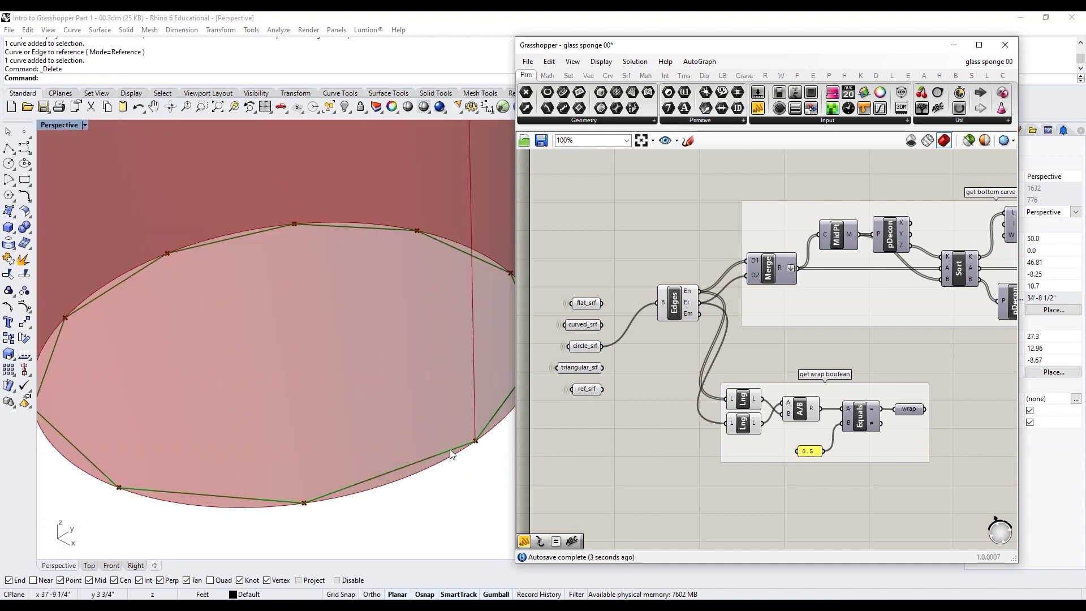
scroll(465, 452, down, 2)
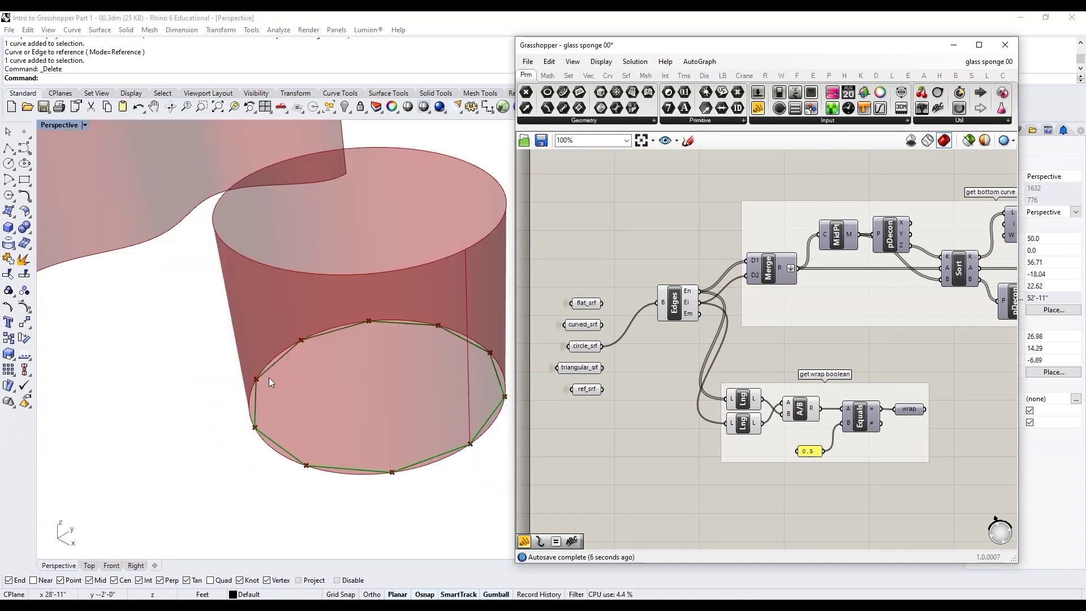
scroll(384, 441, down, 2)
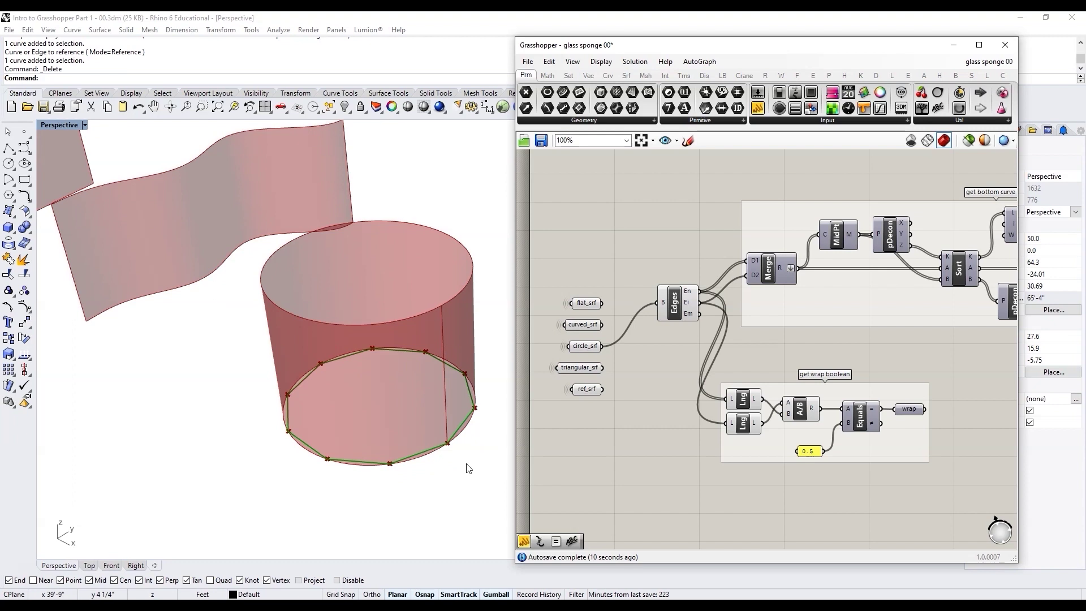
Add an integer number slider with value 4 and range 4 to 50, and place it below the bottom_crv parameter.
scroll(636, 418, down, 3)
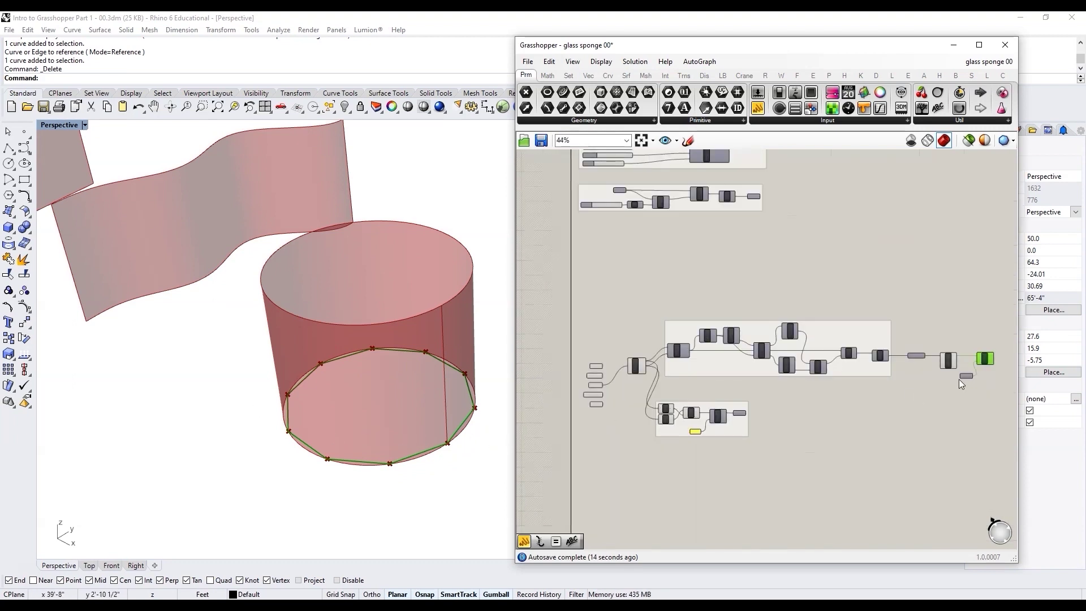
scroll(774, 409, up, 5)
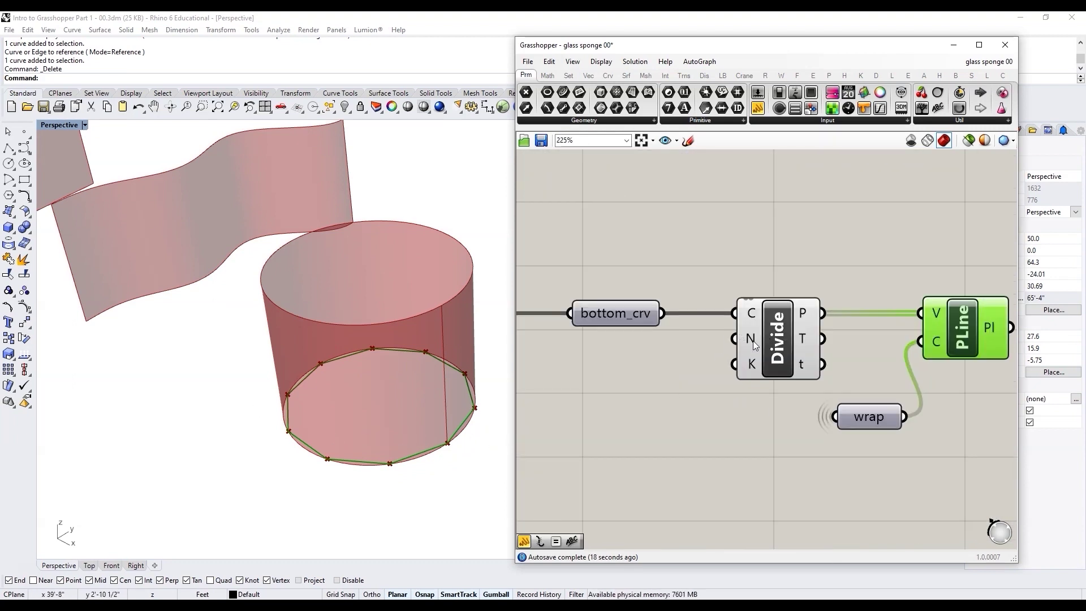
scroll(875, 357, down, 3)
scroll(747, 357, up, 3)
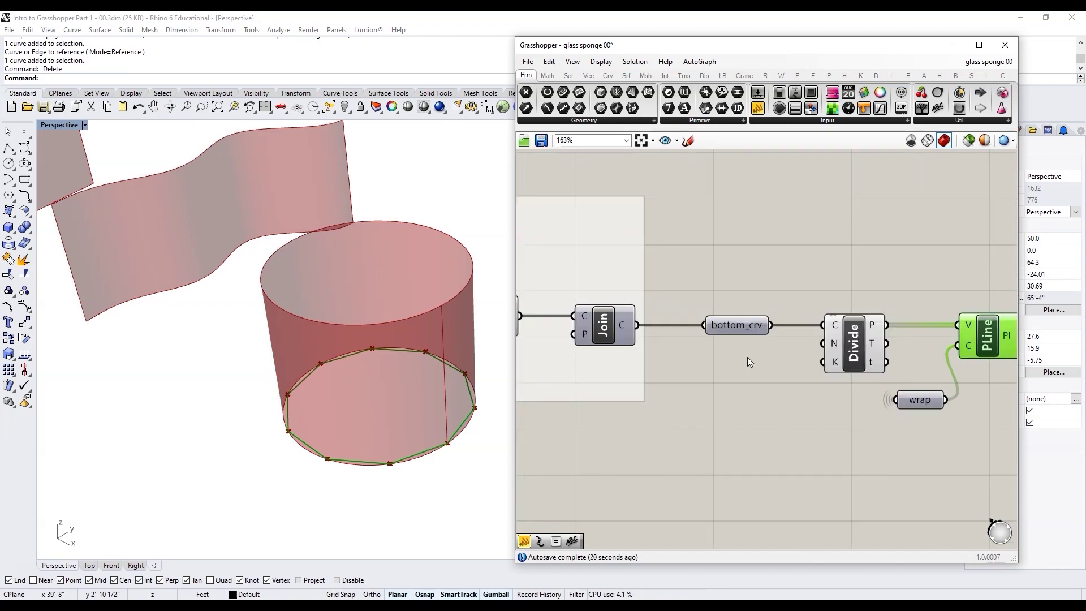
scroll(887, 386, down, 3)
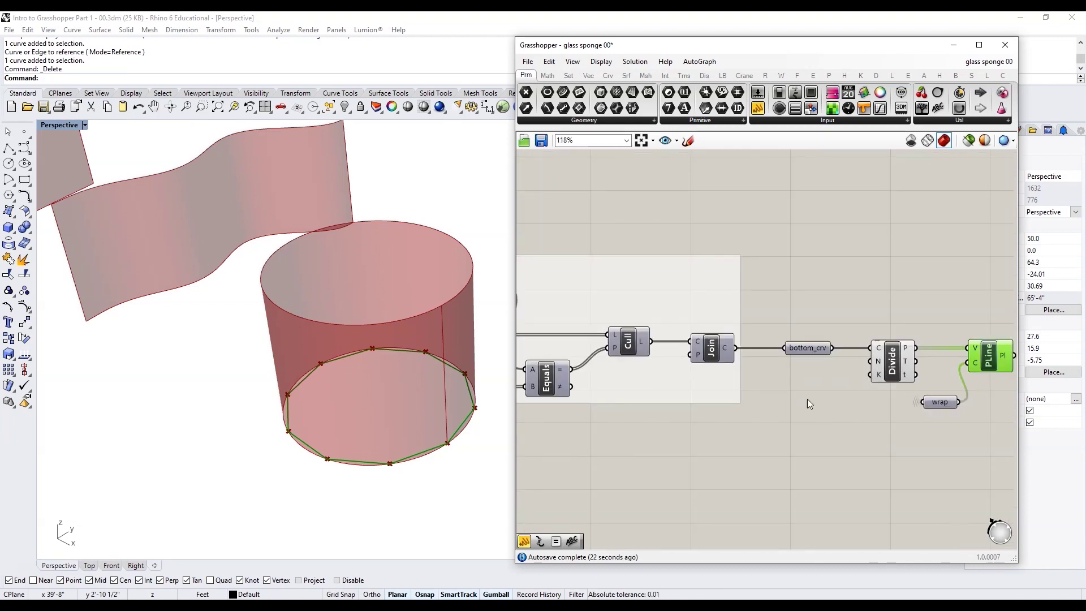
double_click(806, 397)
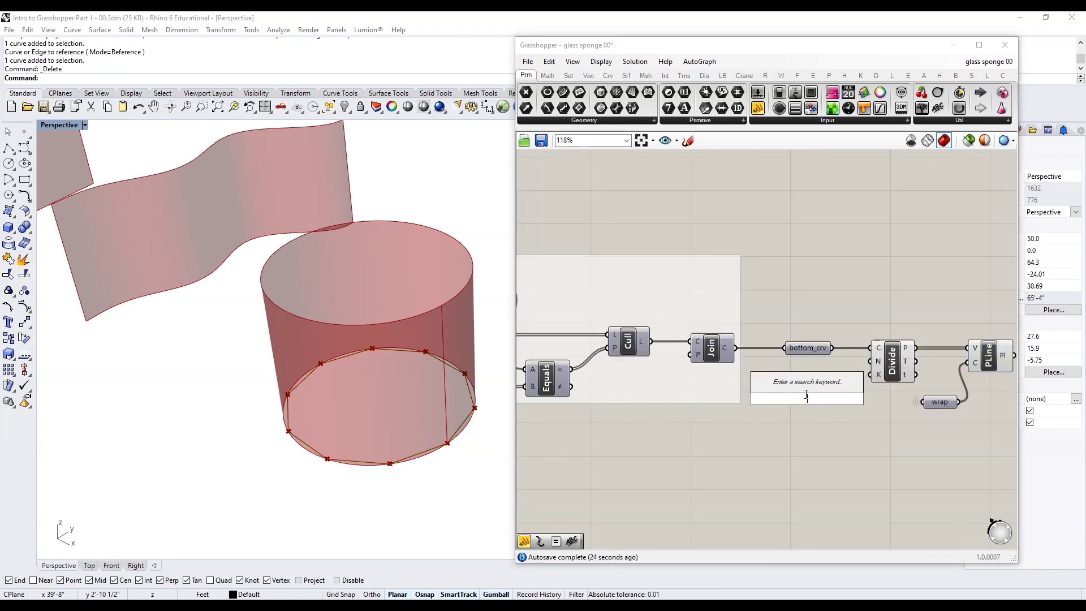
text(4)
key(Return)
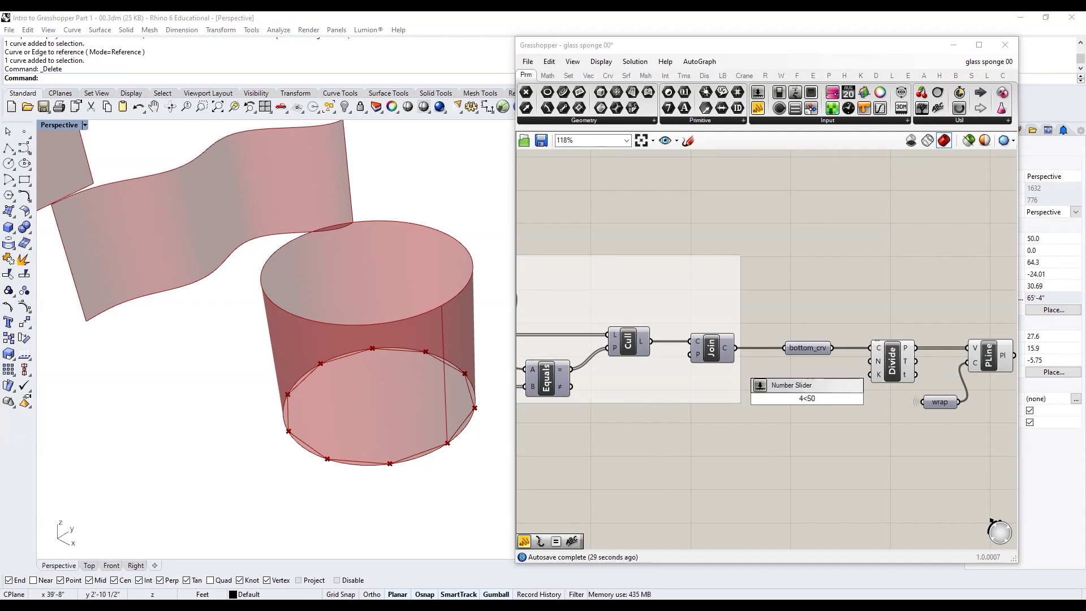
scroll(774, 399, up, 2)
scroll(773, 398, down, 3)
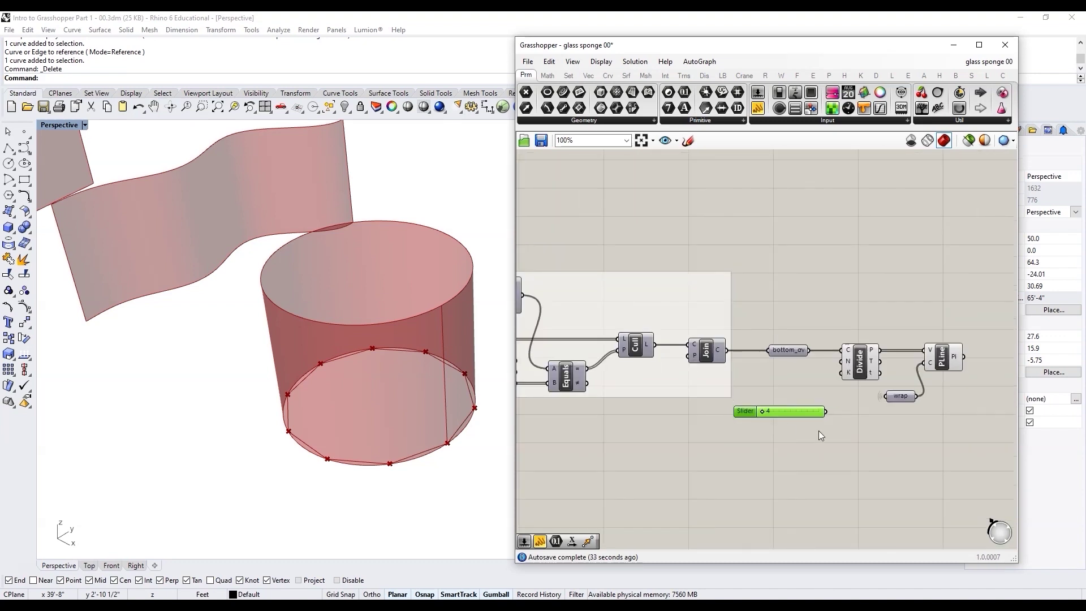
scroll(819, 430, up, 3)
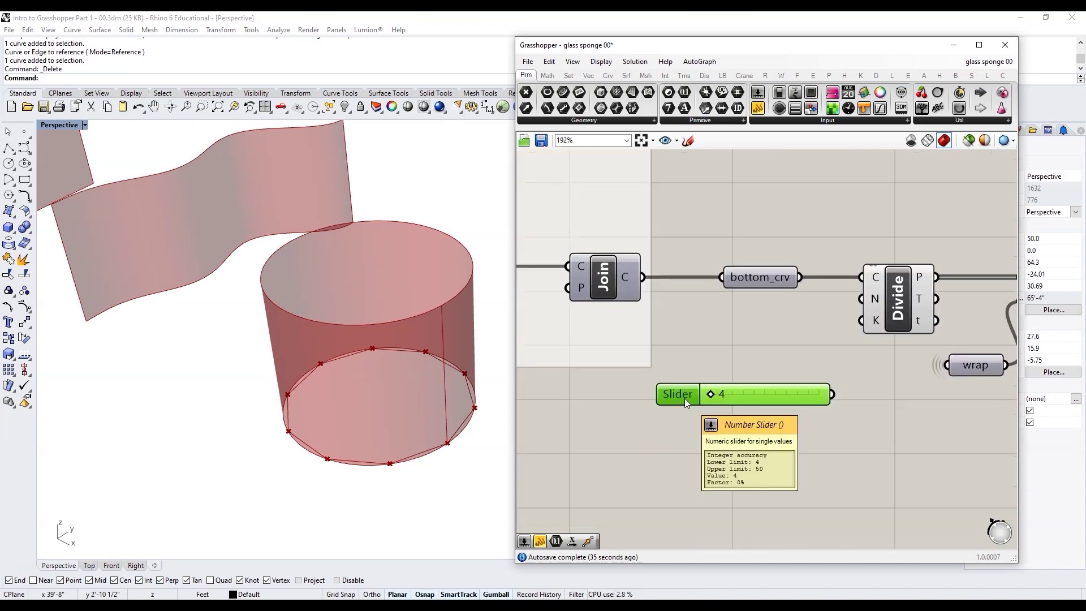
drag(684, 399, 632, 405)
Add an Integer parameter beside the slider and rename it "divisions".
double_click(846, 409)
text(integ)
click(836, 397)
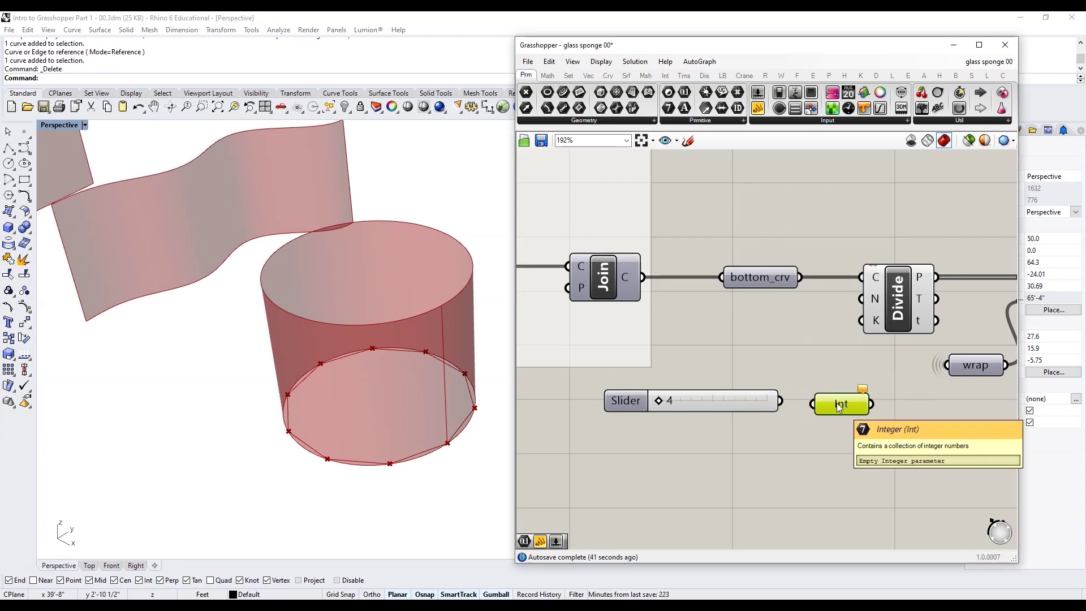
right_click(850, 405)
text(divisions)
key(Return)
Connect the slider to the divisions parameter and position the pair below the Join component and bottom_crv.
scroll(808, 396, down, 2)
drag(850, 433, 724, 390)
drag(839, 401, 717, 408)
click(843, 423)
scroll(764, 398, down, 3)
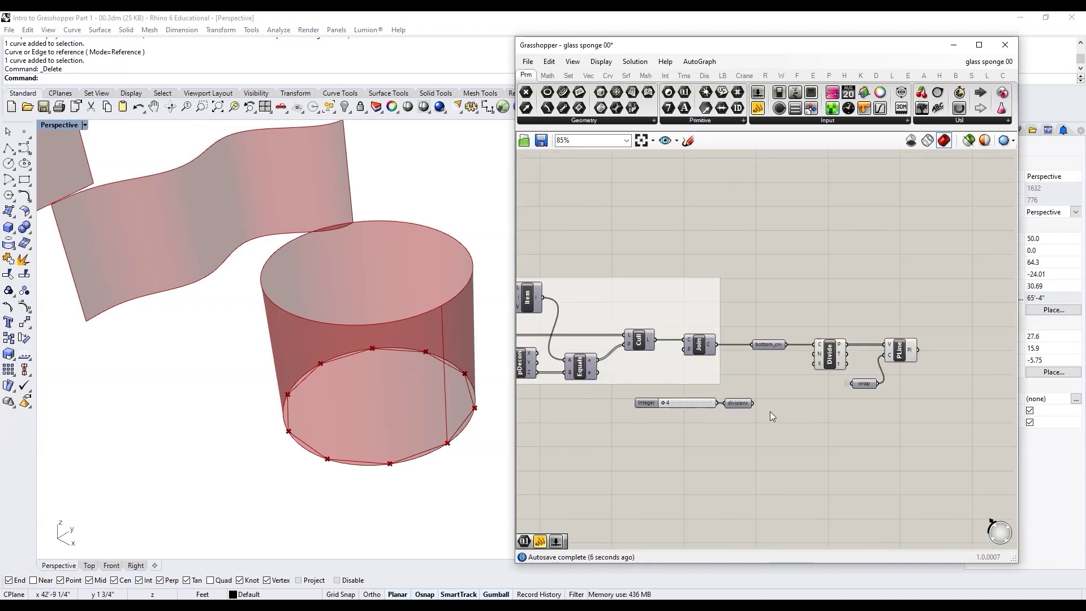
scroll(671, 391, down, 2)
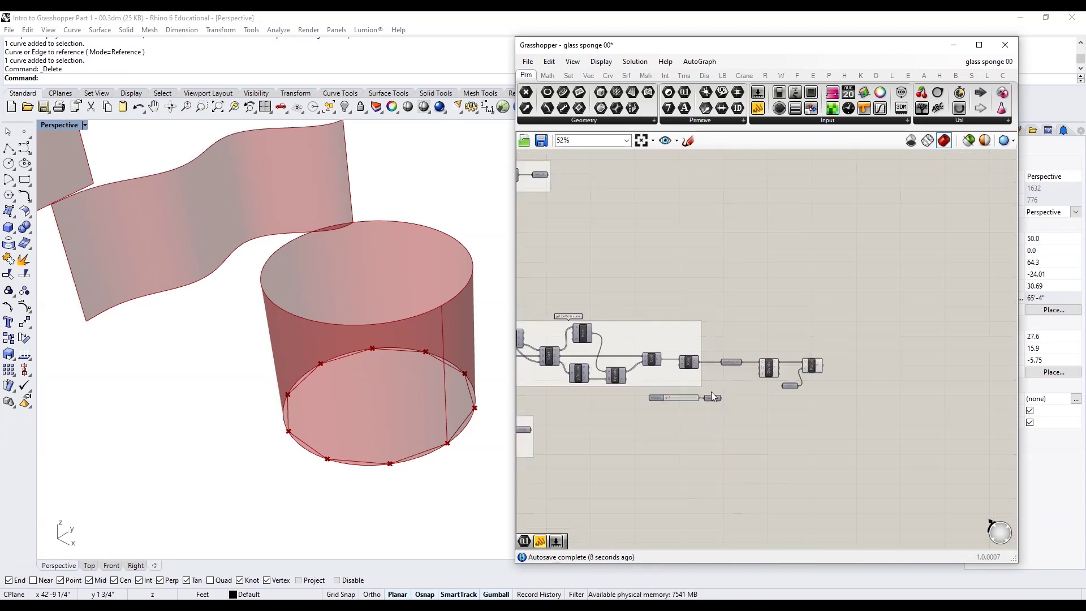
Copy the divisions parameter beneath bottom_crv, hide its incoming wire, and connect it to the Divide component's N input.
scroll(687, 401, up, 4)
scroll(710, 407, up, 3)
drag(726, 402, 829, 359)
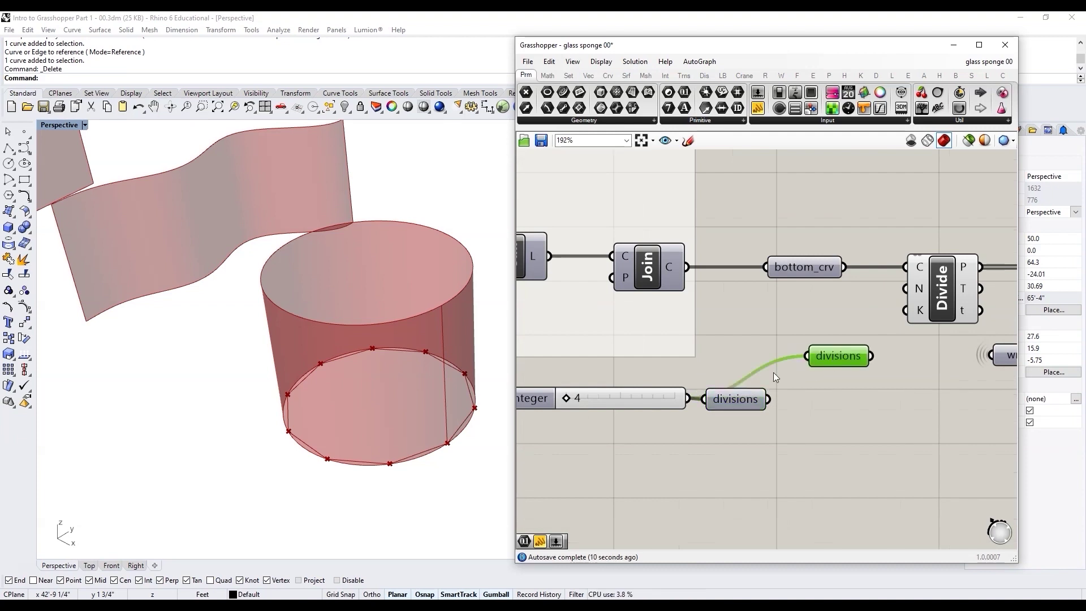
right_click(832, 356)
mouse_move(955, 388)
click(996, 415)
drag(912, 330, 903, 290)
drag(848, 359, 833, 314)
Move the slider and its divisions parameter slightly further below the Join component, and rename the slider "divisions".
click(704, 409)
right_drag(703, 409, 833, 387)
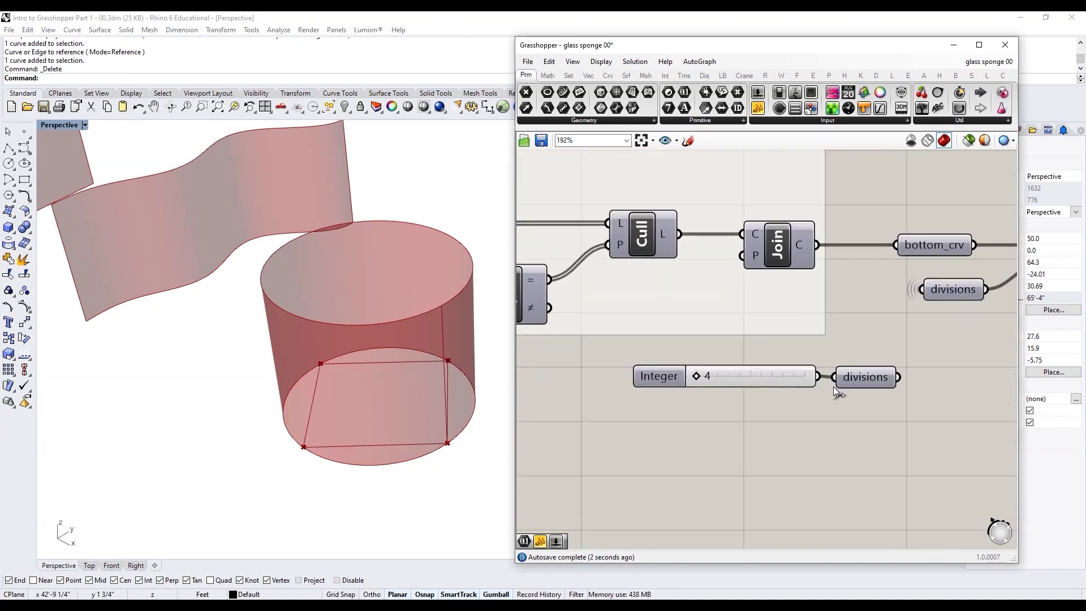
click(852, 382)
scroll(820, 394, down, 4)
drag(837, 398, 752, 395)
right_click(804, 408)
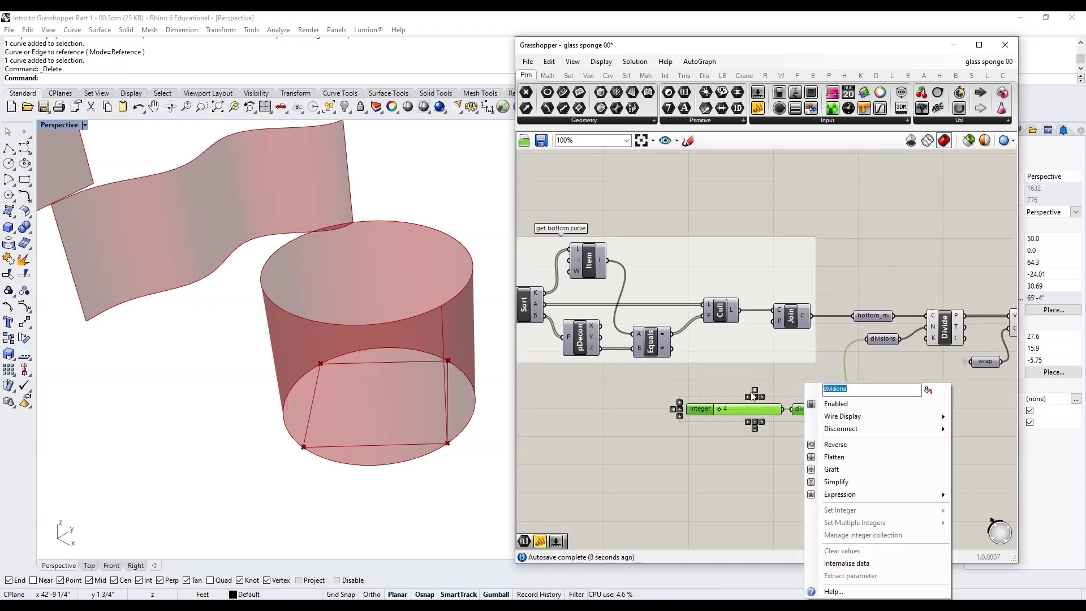
right_click(700, 409)
text(divisions)
key(Return)
scroll(803, 427, up, 3)
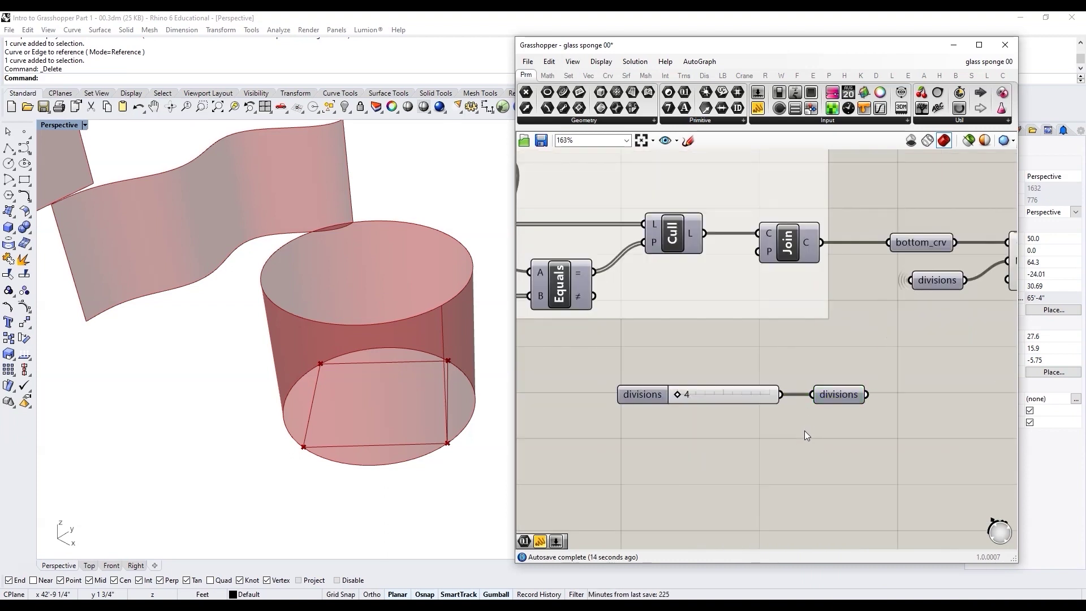
Examine the polyline on the cylinder's base up close and set the divisions slider to 6.
scroll(430, 471, up, 1)
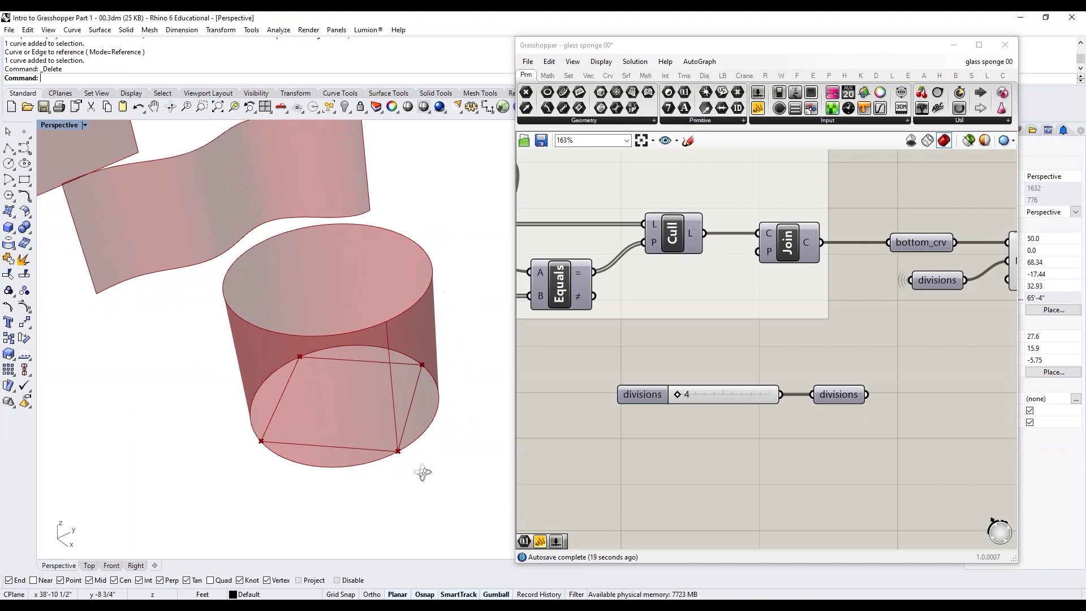
scroll(425, 468, down, 3)
scroll(395, 469, up, 4)
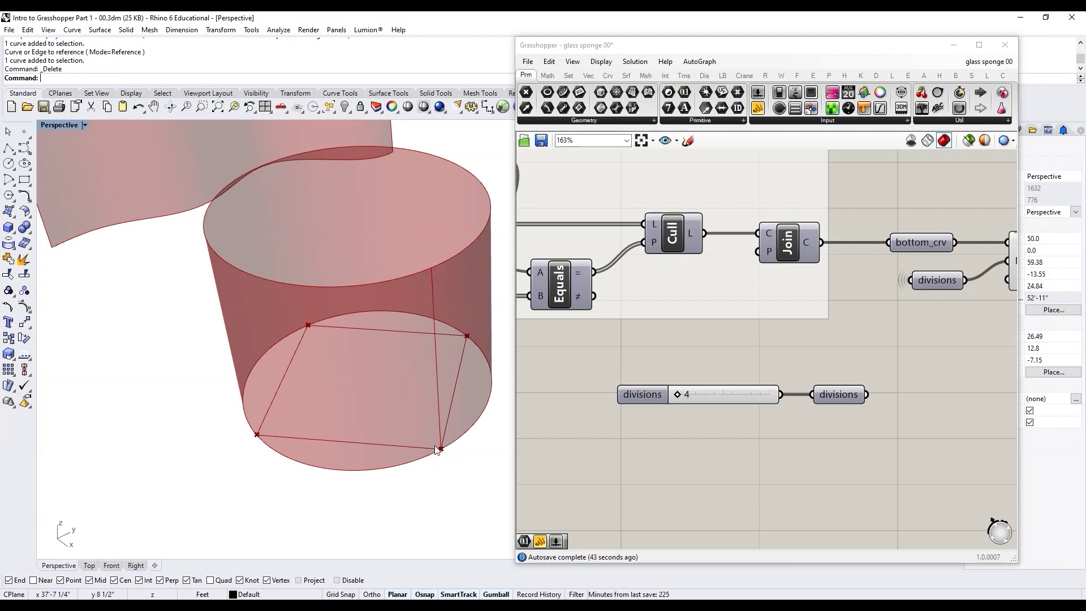
drag(680, 395, 683, 395)
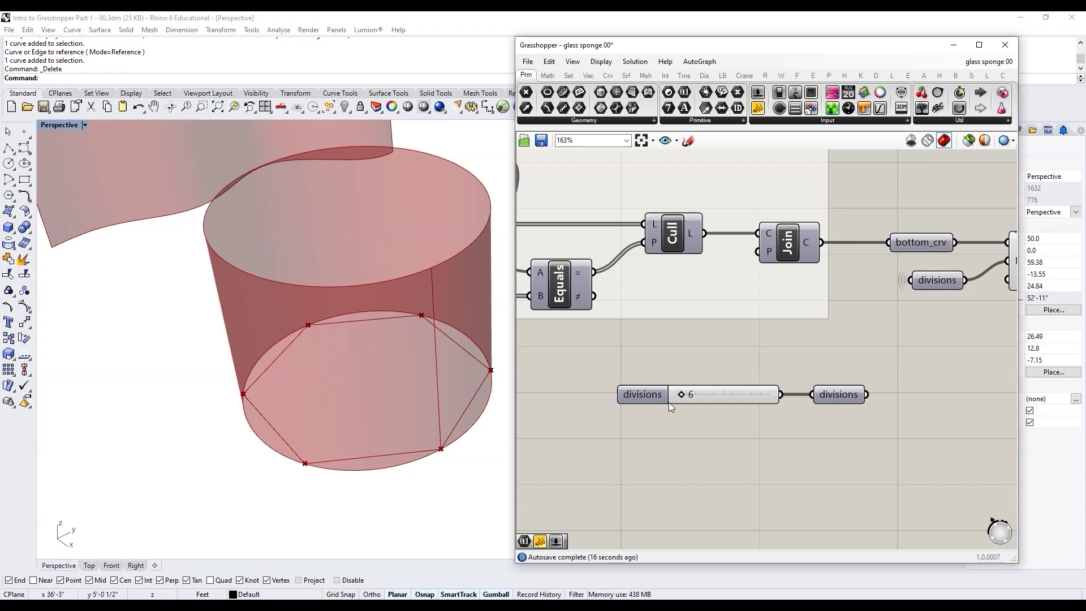
Change the divisions slider's type to Even numbers and set its value to 10.
mouse_move(656, 395)
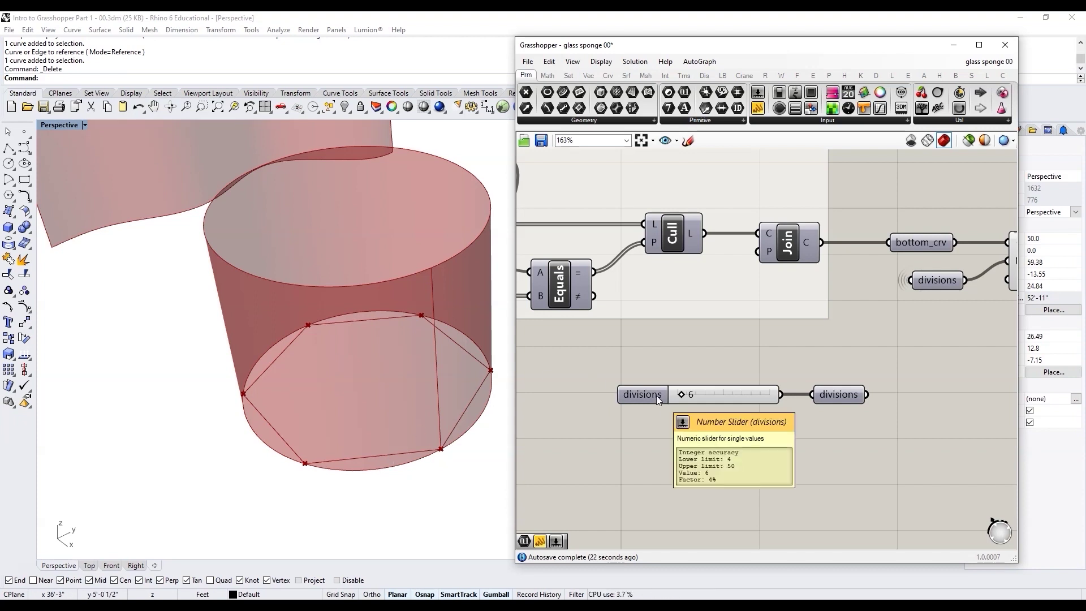
right_click(657, 395)
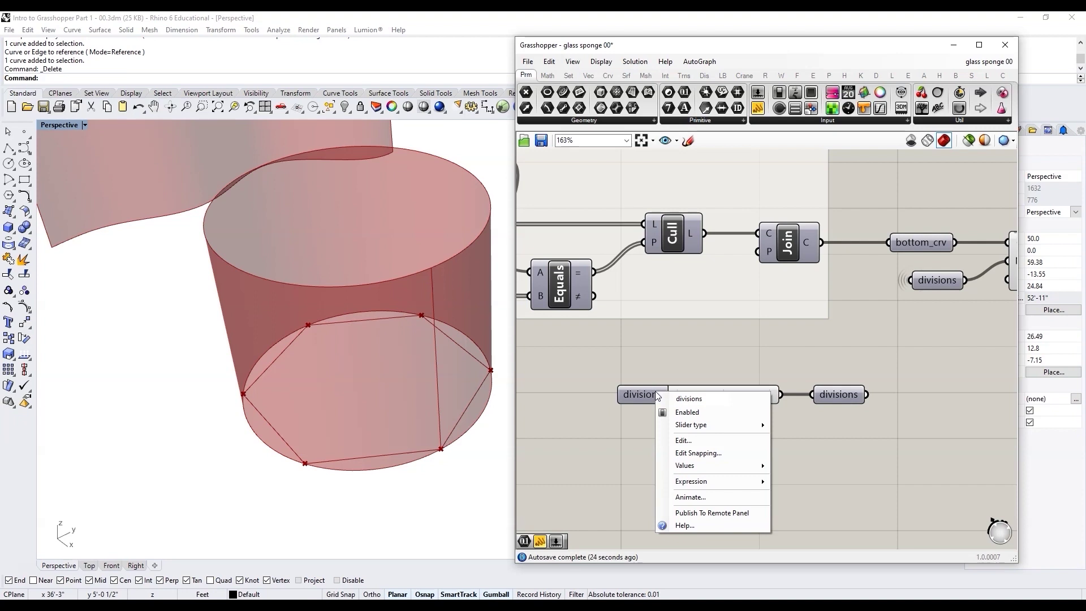
click(650, 394)
right_click(652, 396)
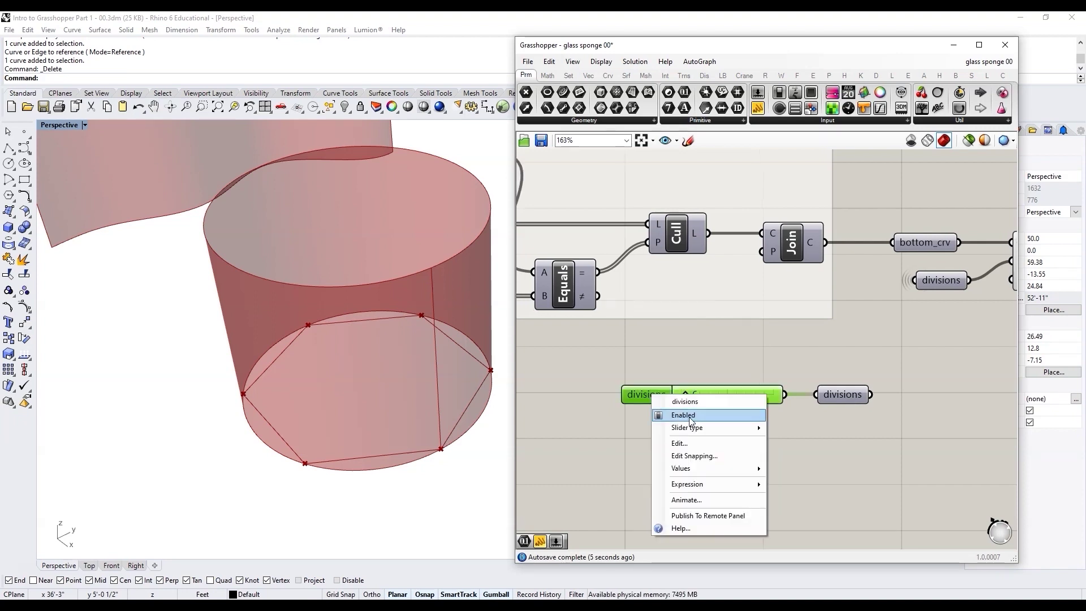
mouse_move(707, 428)
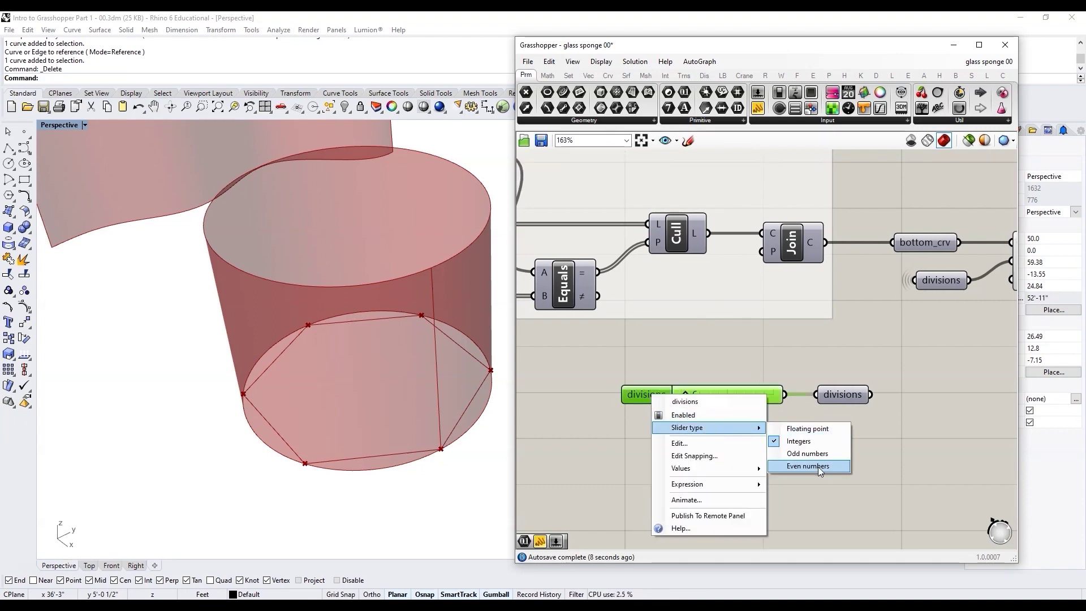
click(818, 466)
drag(685, 396, 690, 396)
Feed flat_srf into the Edges B input and inspect the division points along the flat surface's bottom edge.
scroll(656, 424, down, 2)
scroll(622, 426, up, 2)
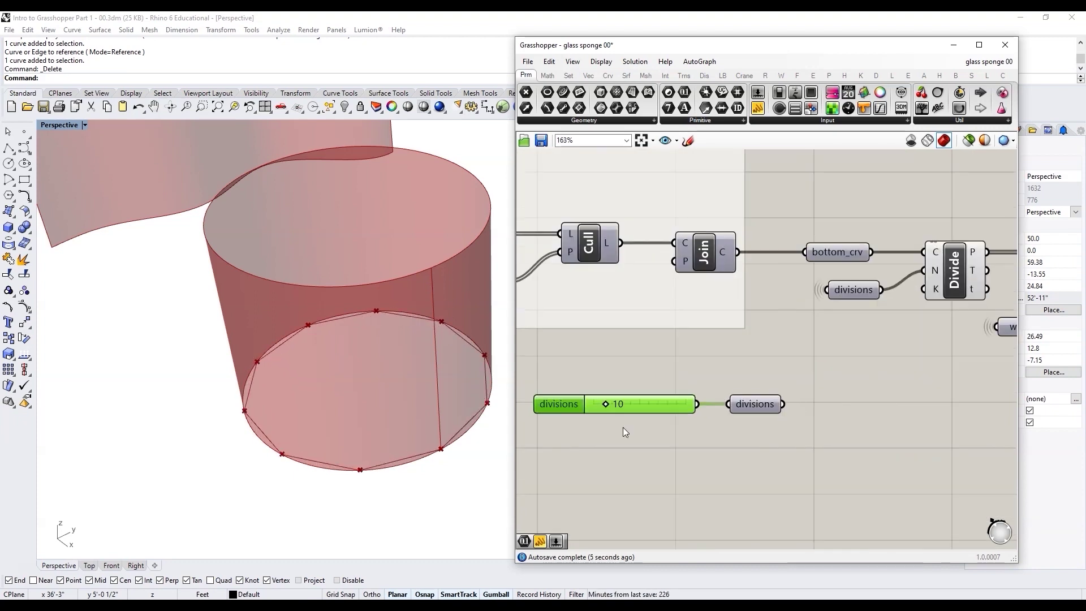
scroll(623, 426, down, 2)
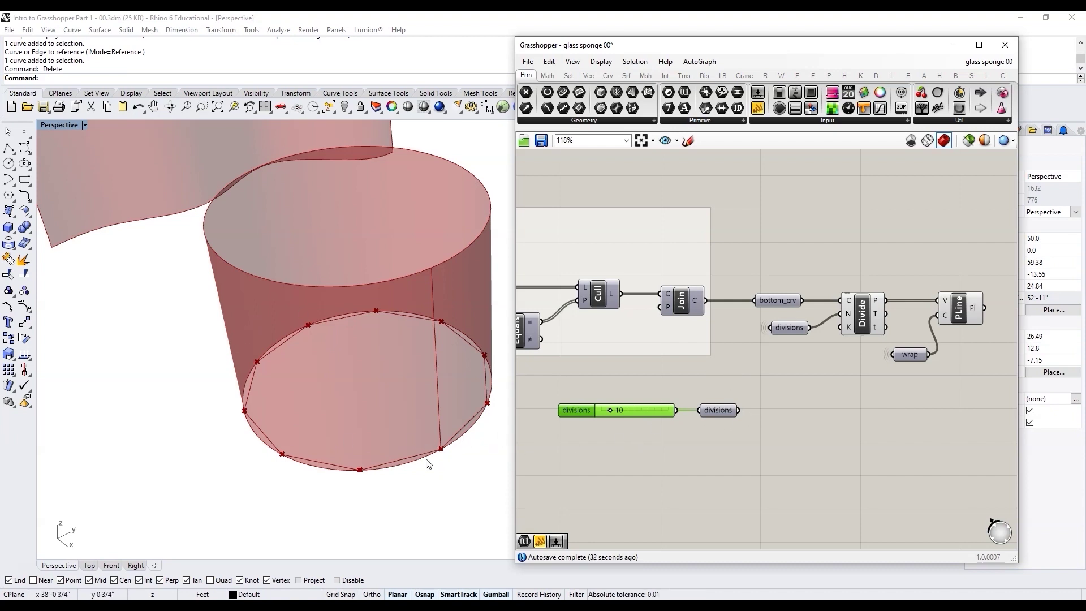
scroll(474, 465, down, 5)
scroll(358, 356, up, 8)
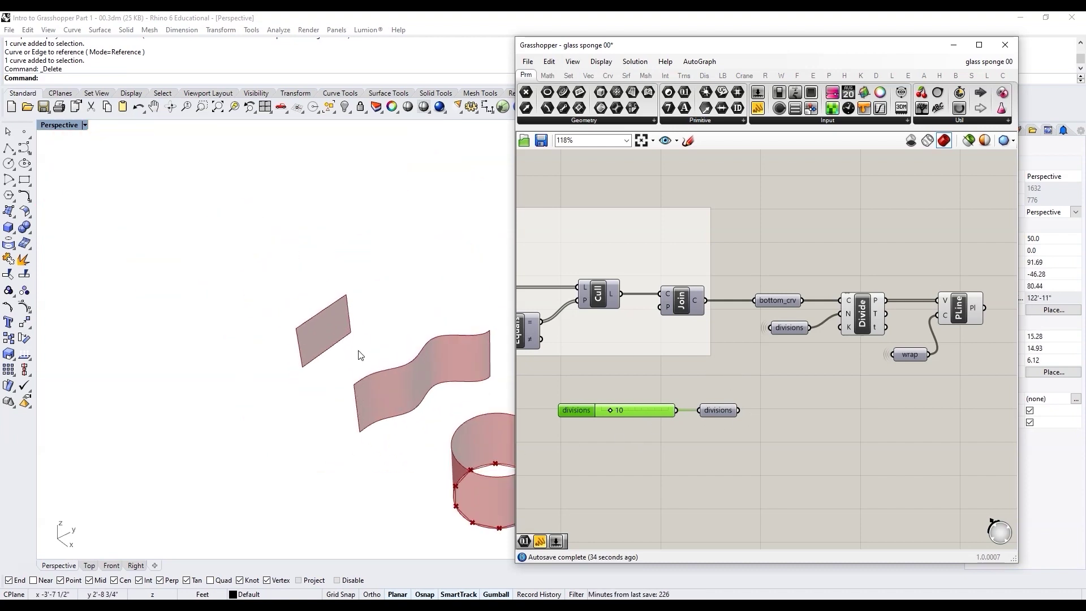
scroll(894, 402, down, 3)
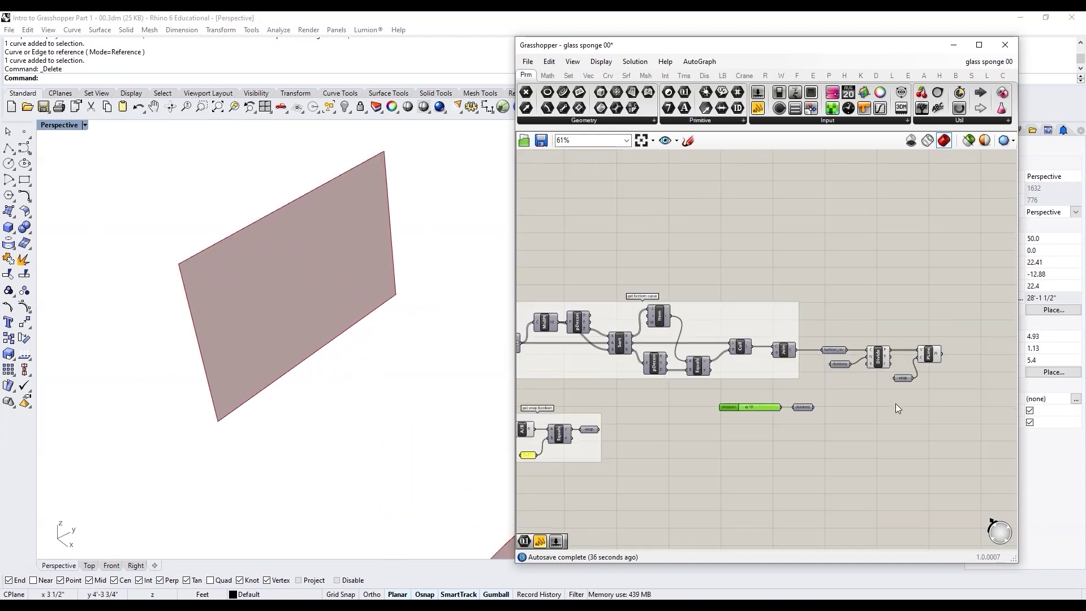
scroll(656, 373, up, 3)
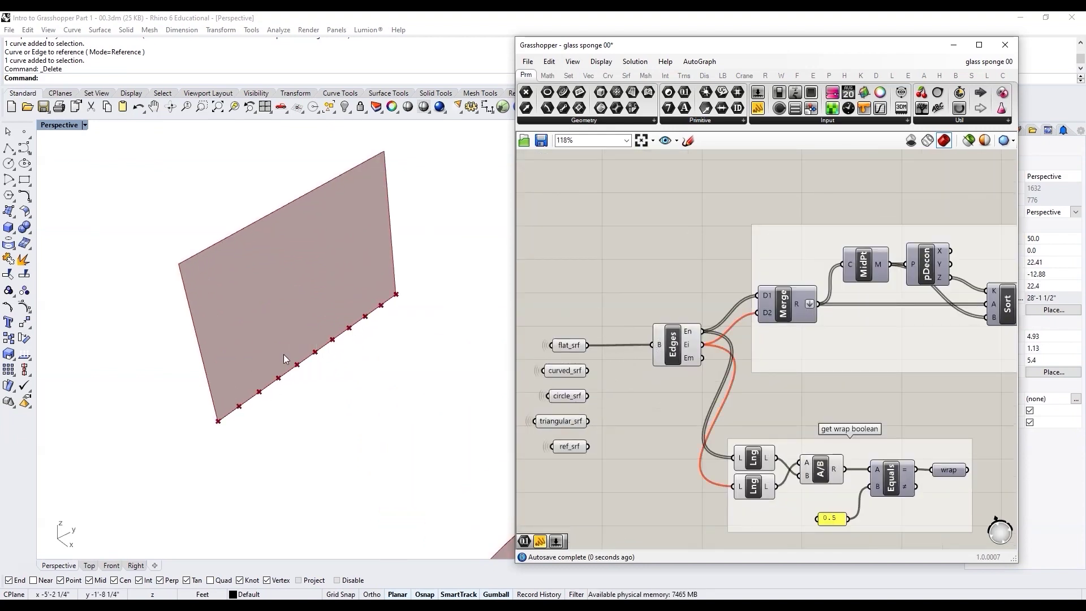
scroll(347, 378, down, 2)
scroll(305, 407, up, 3)
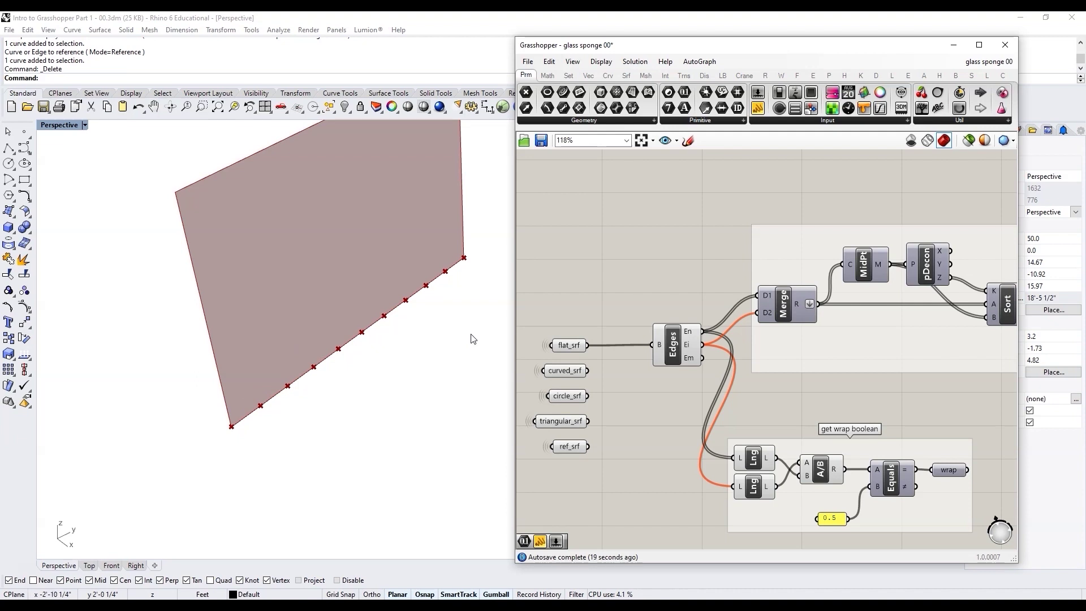
Set the divisions slider to 4 and examine the spacing of the points on the flat surface's bottom edge.
scroll(632, 381, down, 5)
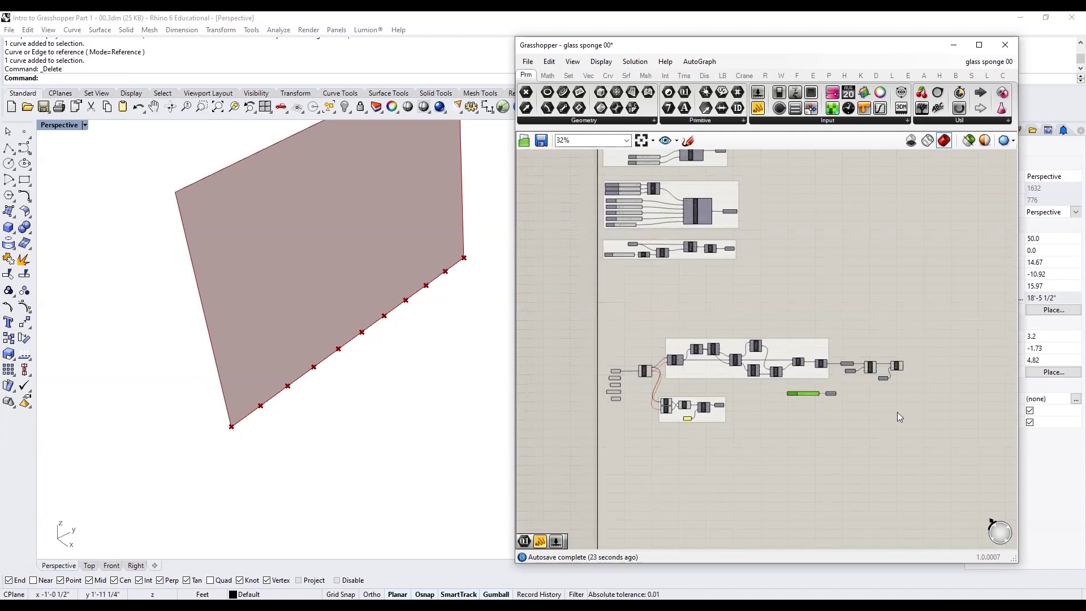
scroll(796, 390, up, 7)
drag(784, 393, 759, 408)
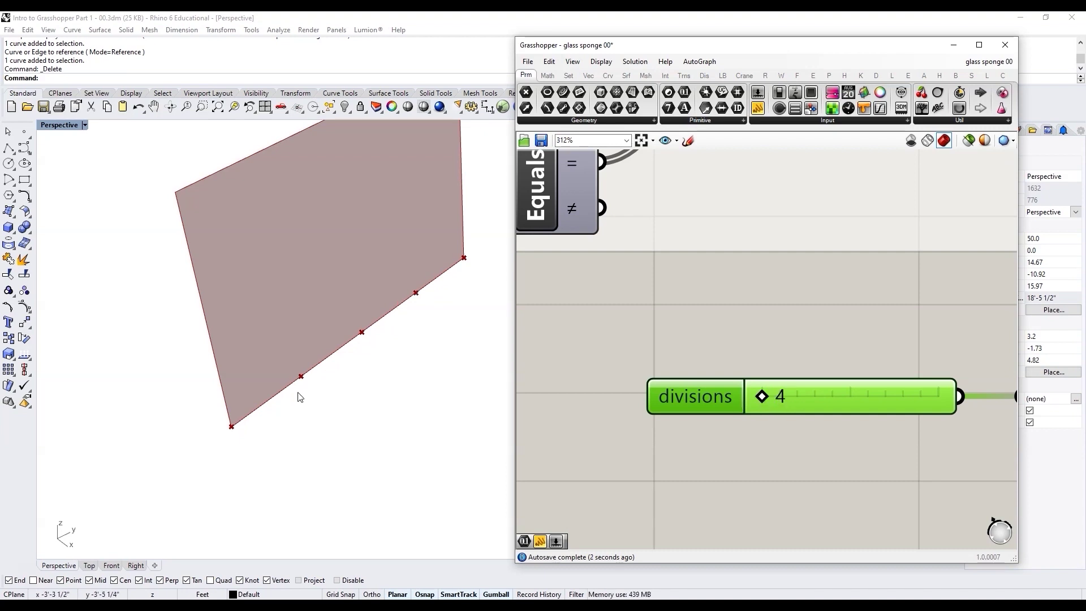
scroll(257, 400, up, 2)
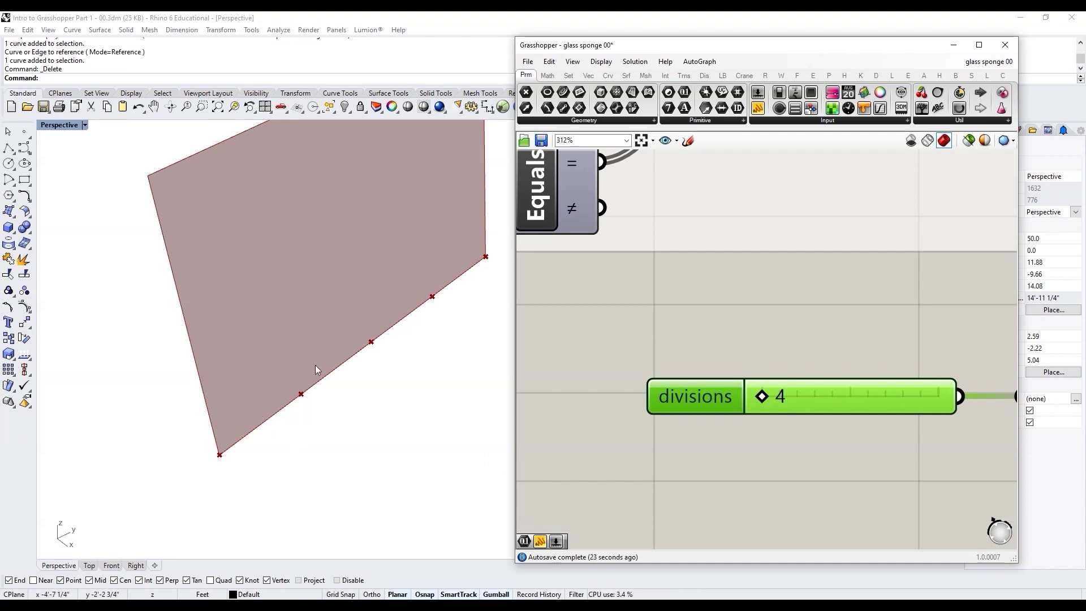
right_drag(310, 398, 256, 403)
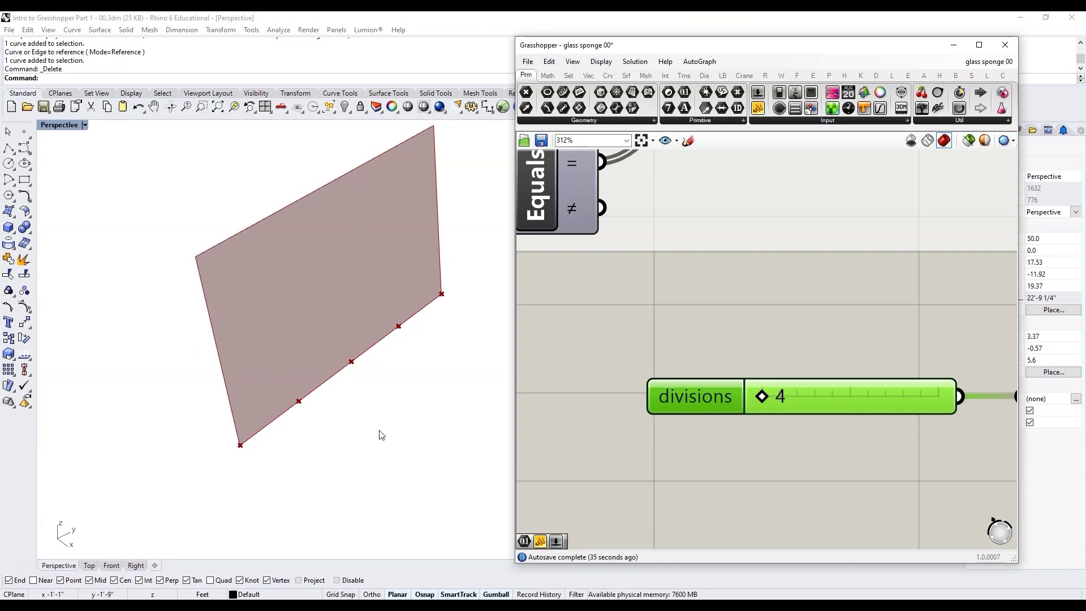
click(639, 405)
Add an Addition component beside the original divisions parameter and connect the parameter to its A input.
scroll(220, 406, down, 2)
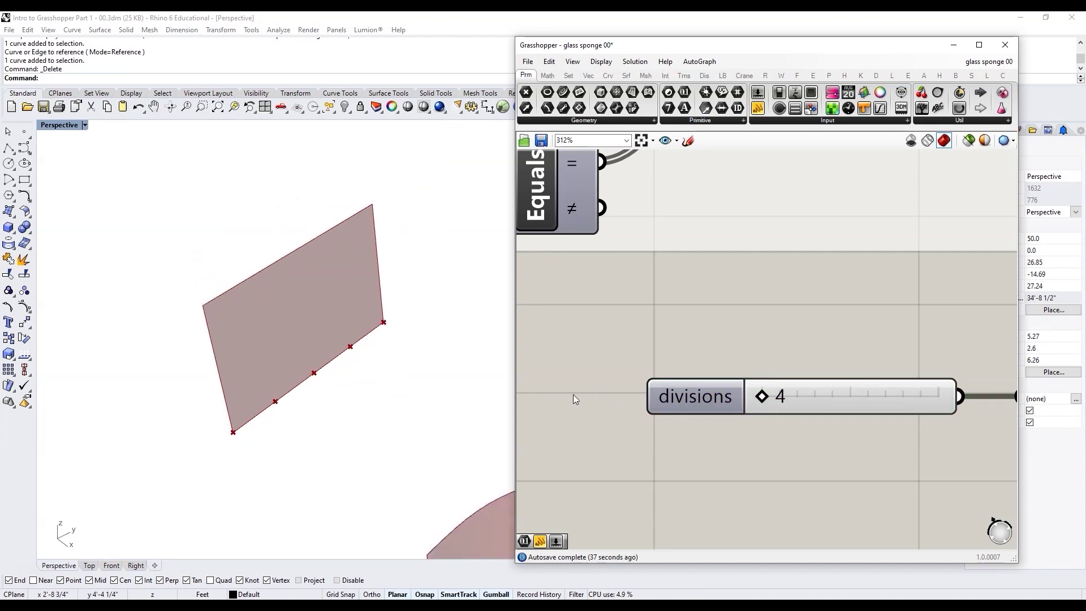
scroll(573, 395, down, 4)
scroll(678, 404, up, 3)
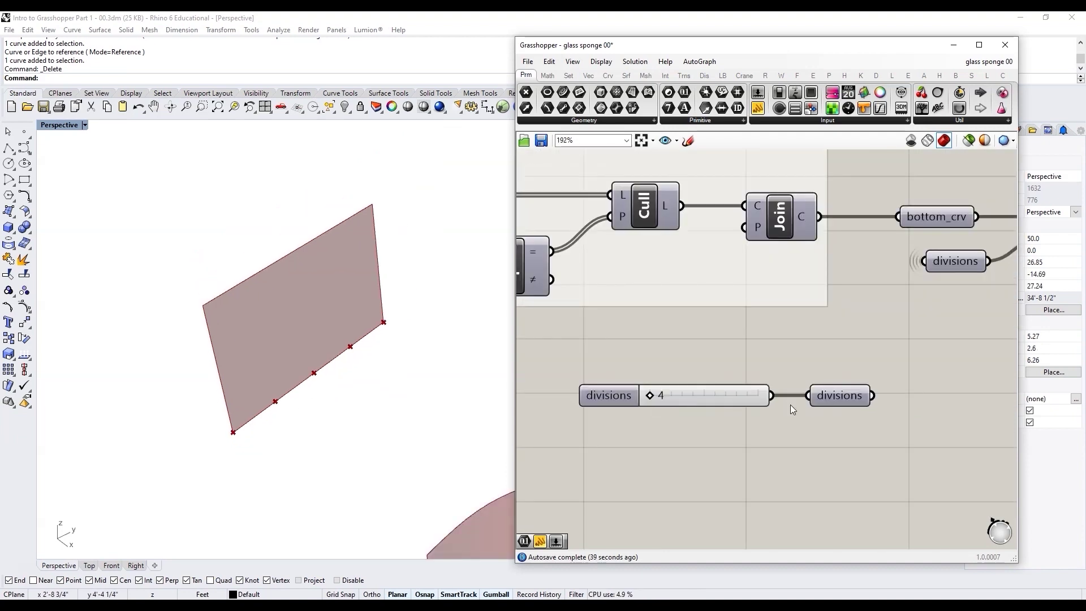
right_drag(790, 405, 717, 405)
double_click(859, 422)
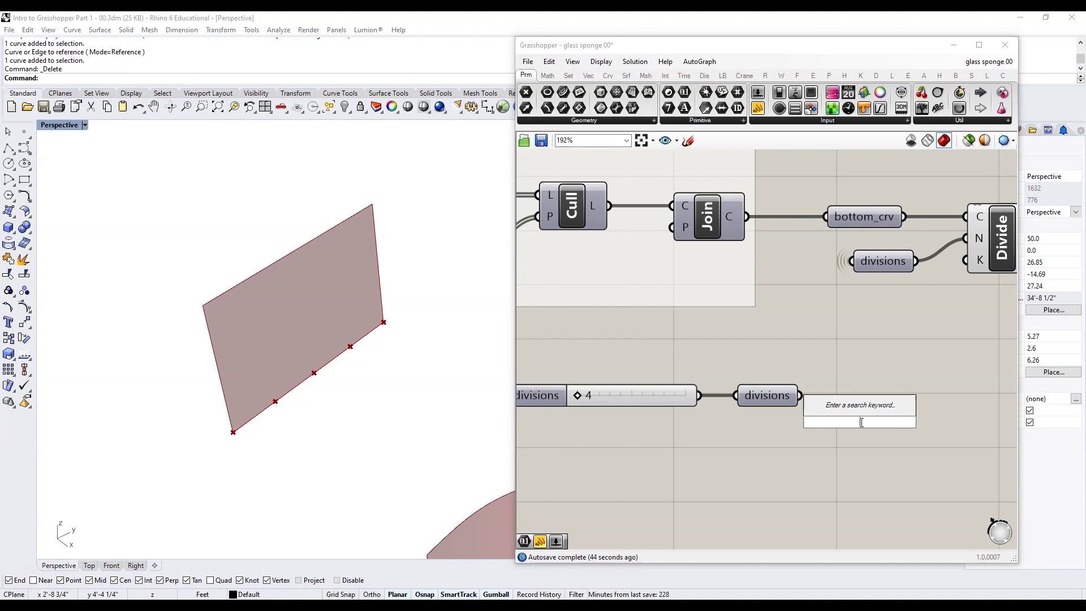
text(ad)
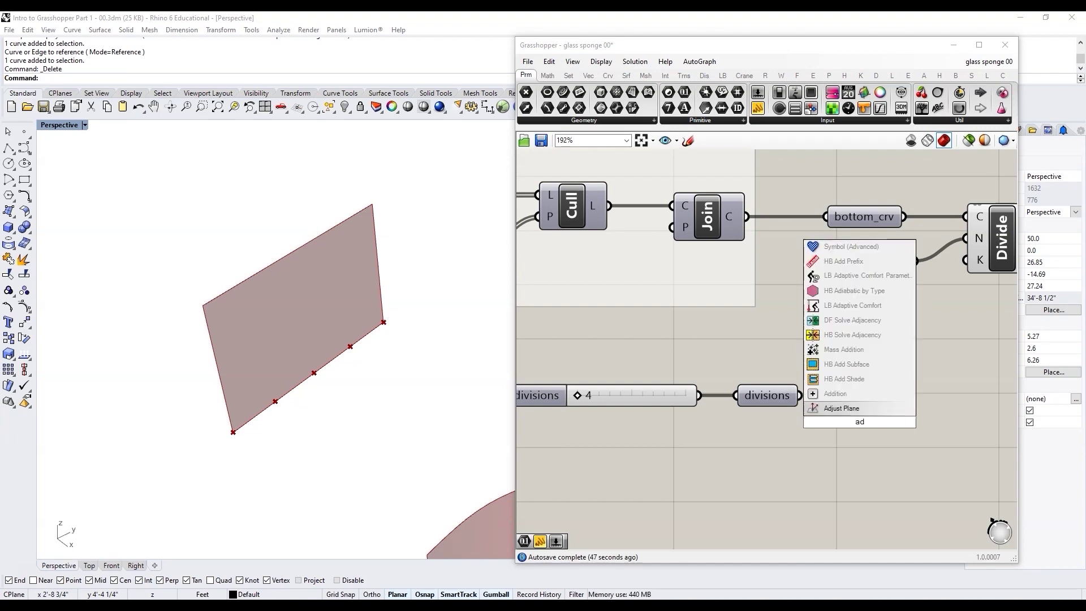
click(853, 395)
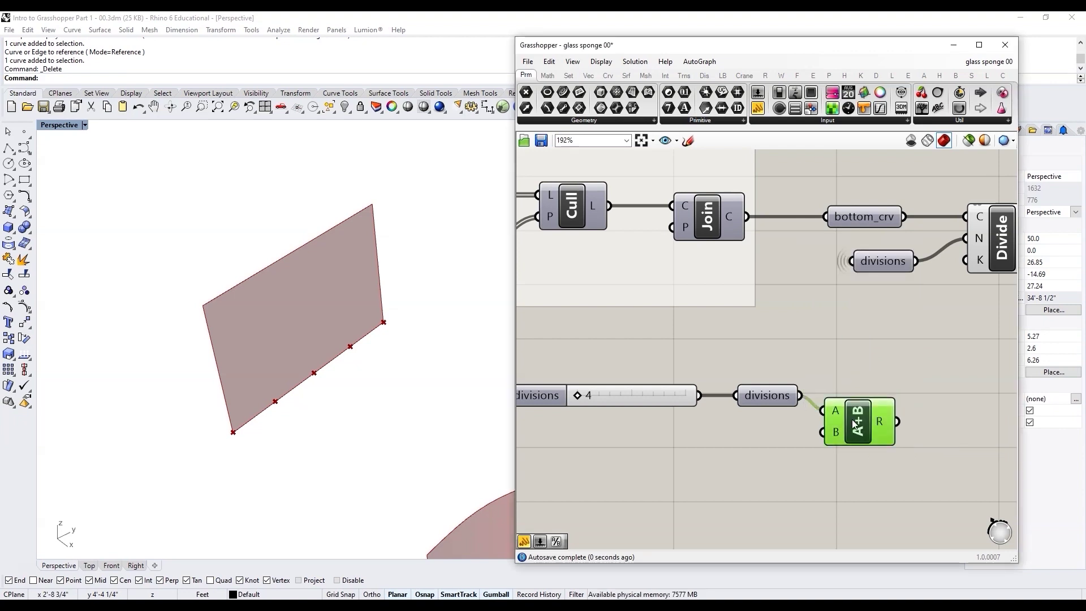
Add a panel containing 1, connect it to the Addition component's B input, and check the addition result.
double_click(846, 456)
text(//)
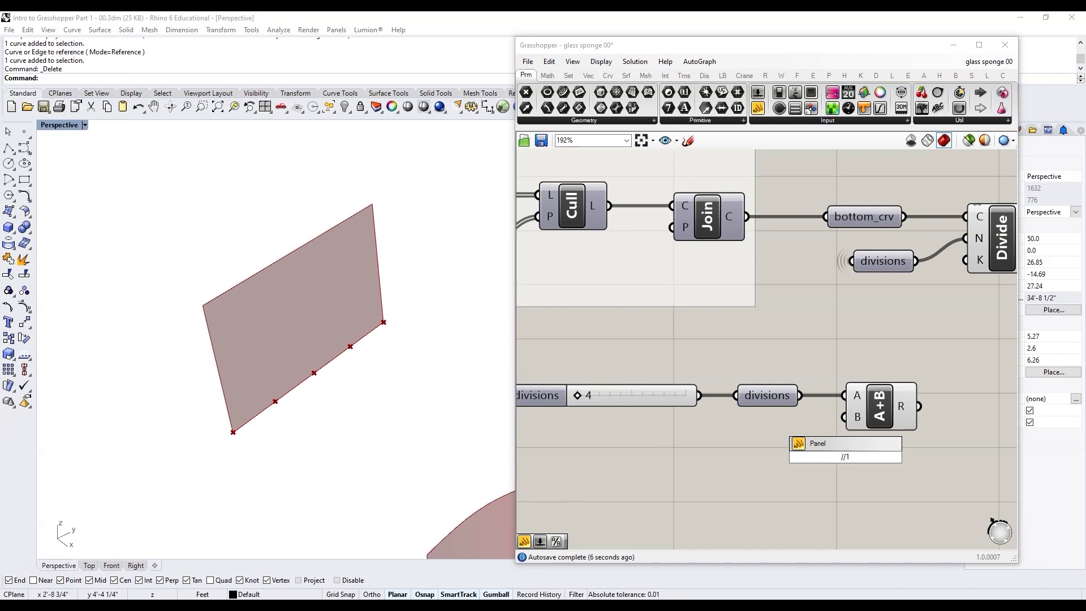
text(1)
key(Return)
drag(844, 456, 798, 446)
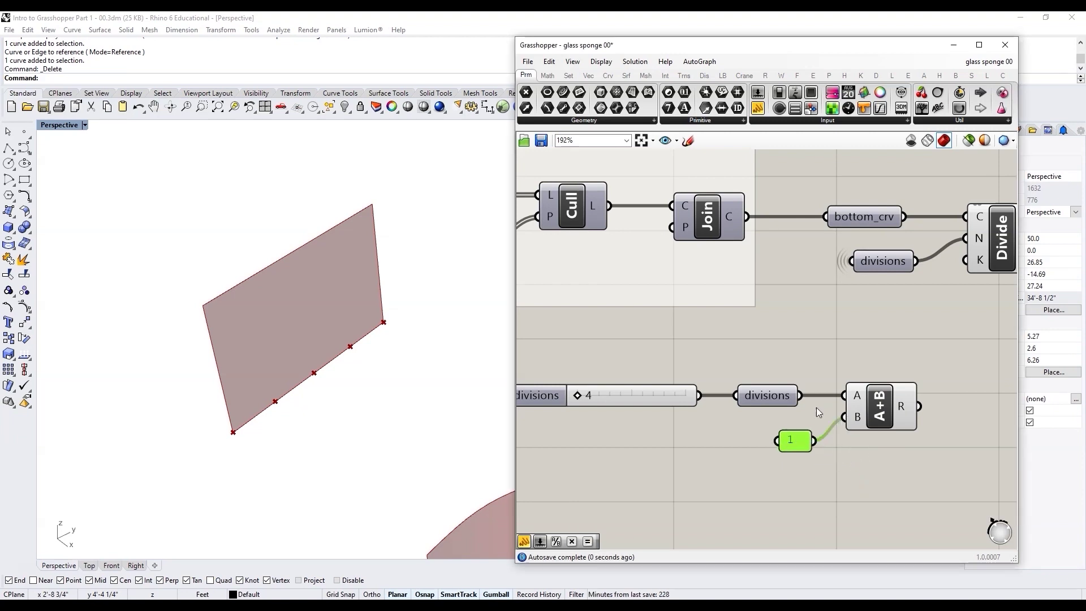
scroll(765, 400, down, 2)
scroll(865, 402, up, 1)
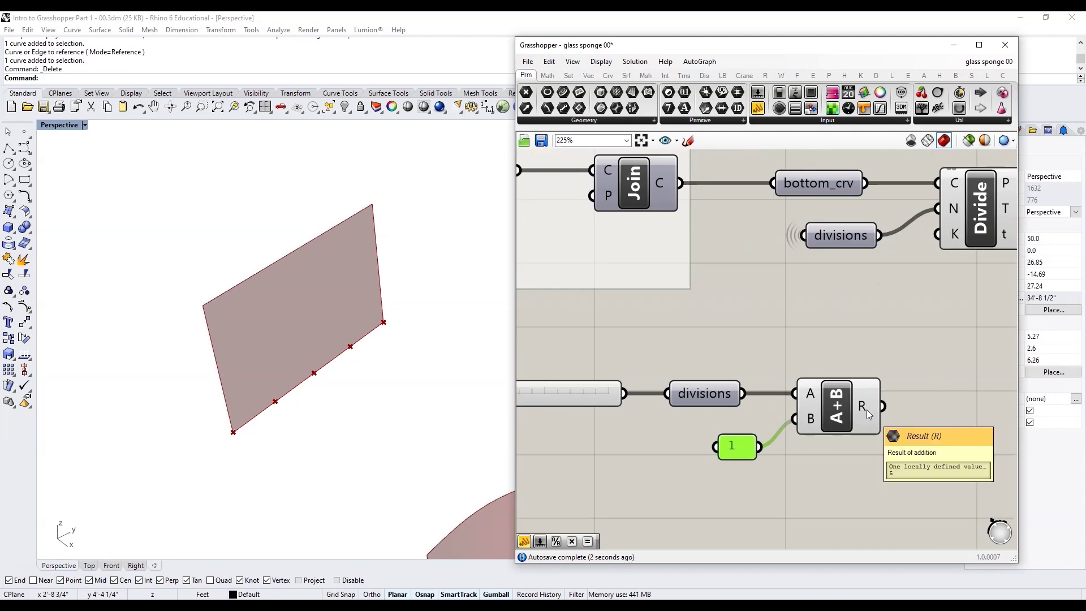
scroll(866, 409, down, 2)
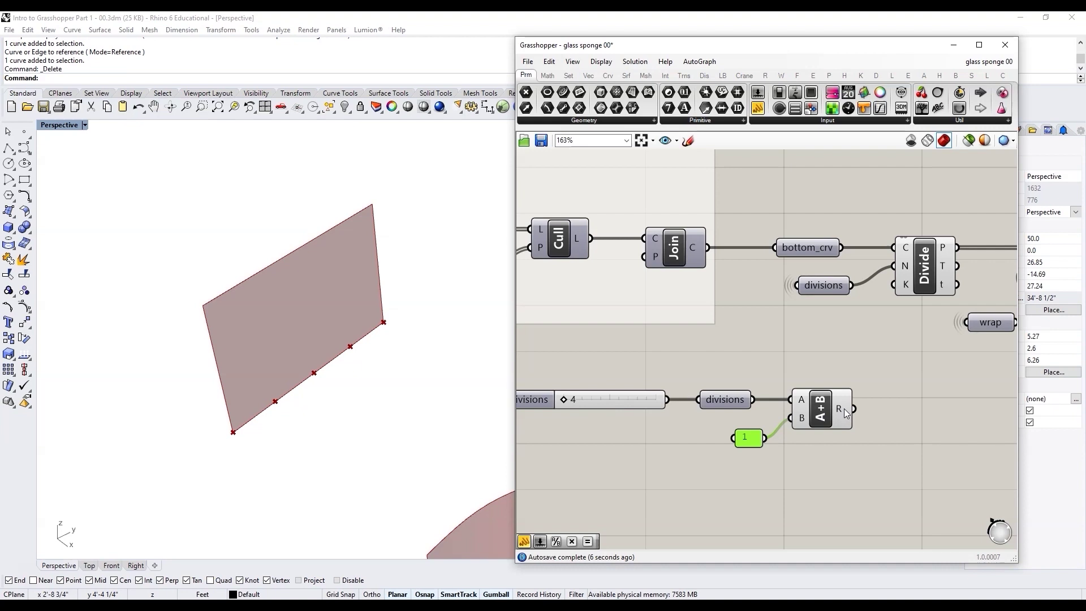
Move the divisions slider, its parameter, the panel and the Addition component together to sit beneath Cull and Join.
scroll(832, 396, down, 3)
drag(818, 444, 722, 396)
drag(823, 404, 733, 417)
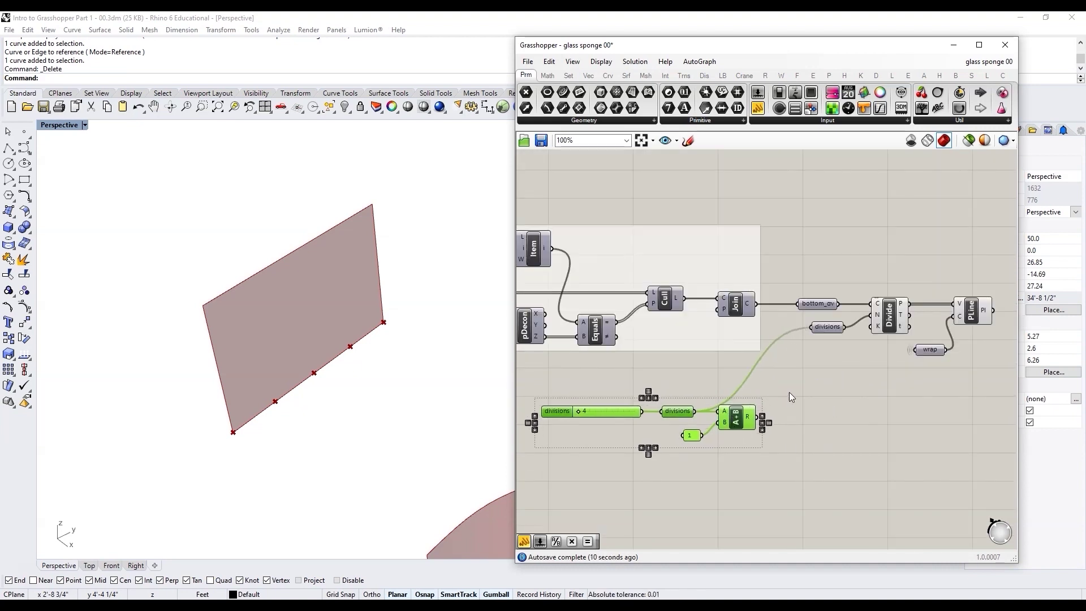
scroll(789, 396, up, 3)
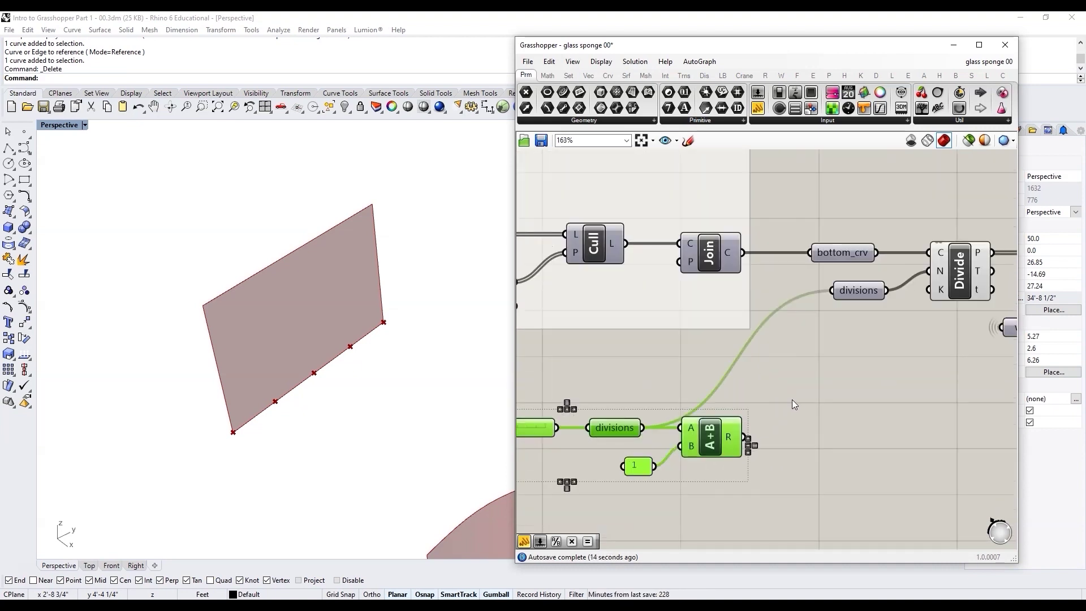
click(791, 399)
scroll(826, 400, down, 3)
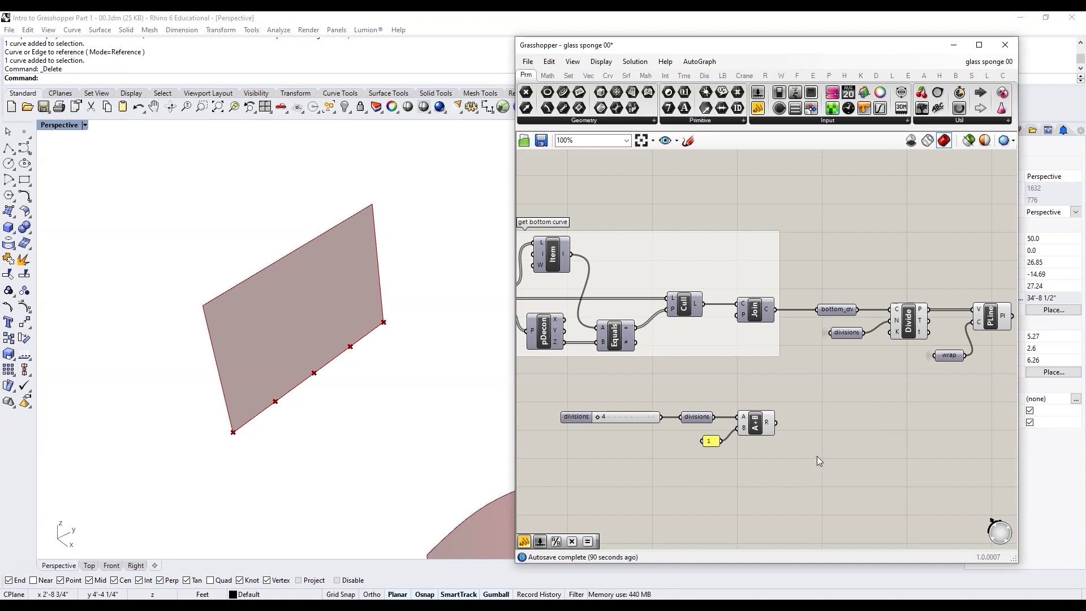
Add a Stream Filter component beside the Addition component.
double_click(817, 423)
text(s)
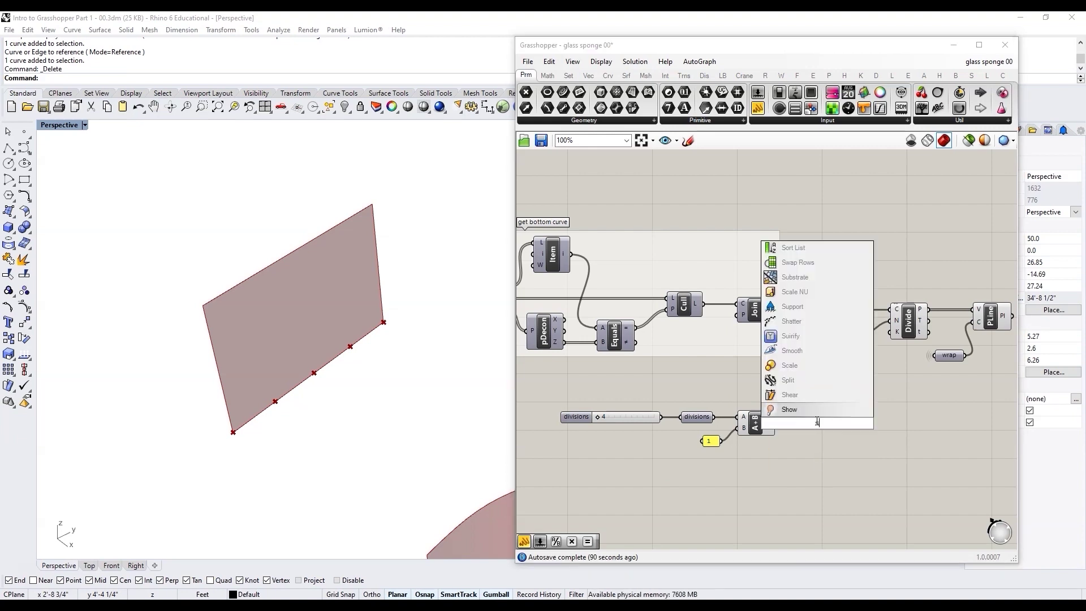
text(tream)
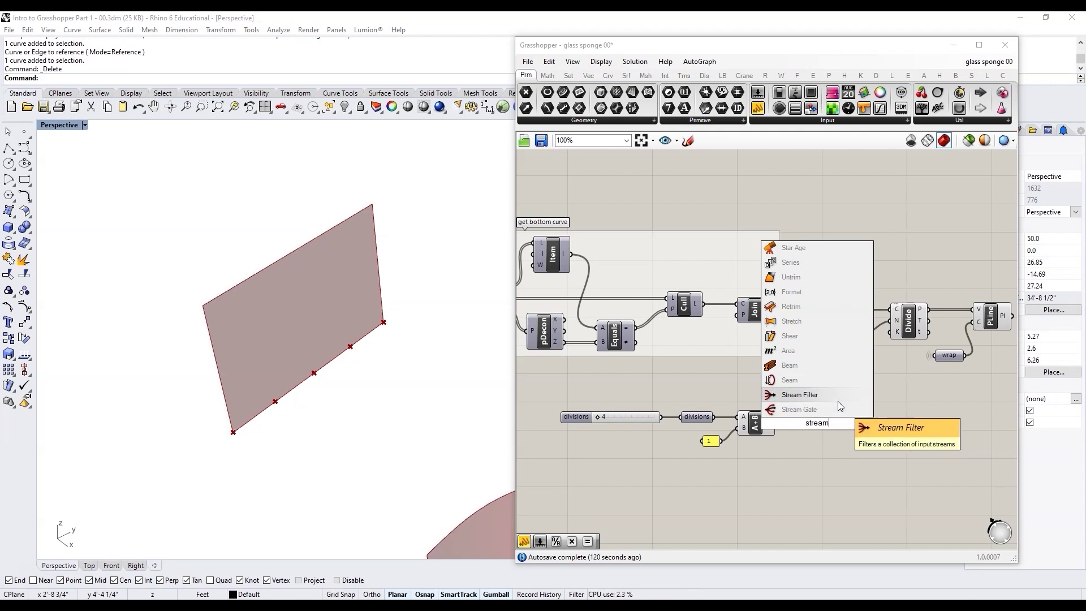
click(826, 395)
scroll(844, 375, up, 2)
click(851, 410)
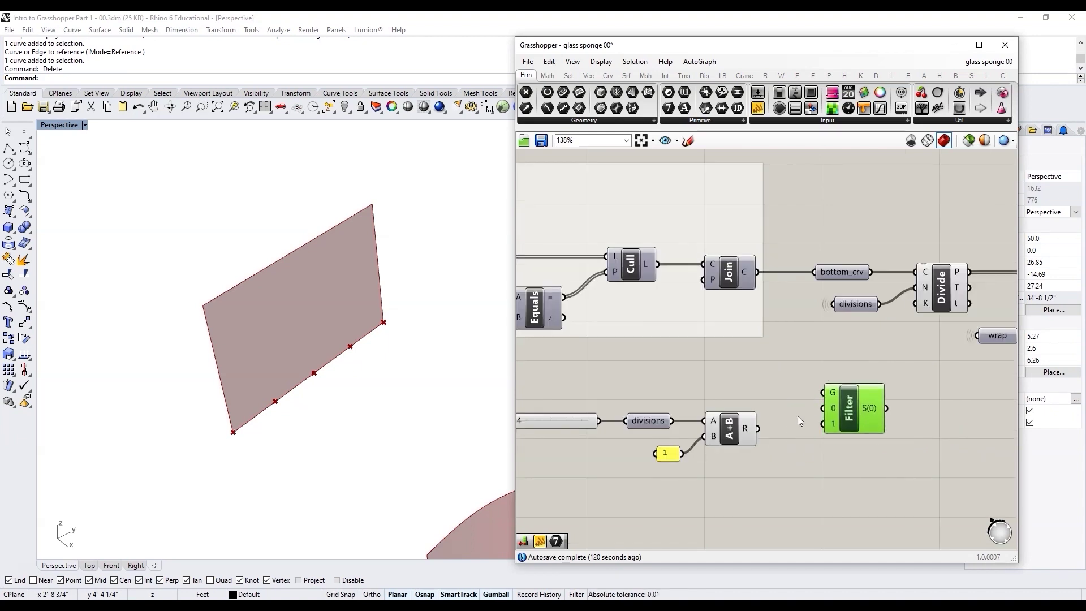
scroll(848, 418, up, 2)
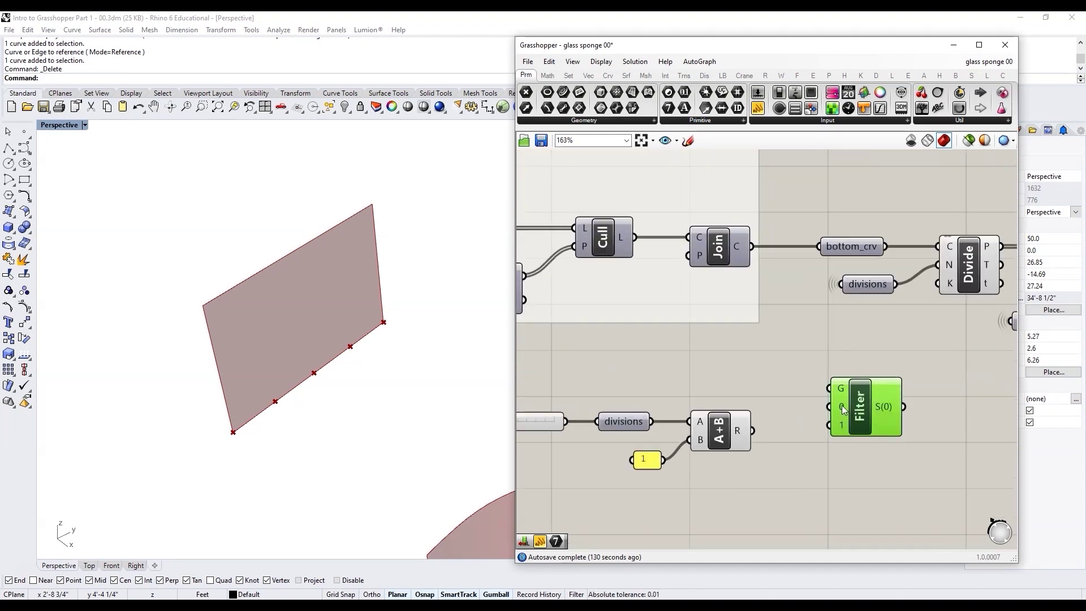
Connect the original divisions parameter to the Filter's 0 input and the Addition result to its 1 input.
scroll(790, 432, down, 2)
drag(763, 431, 824, 429)
scroll(823, 428, up, 2)
drag(724, 435, 812, 407)
scroll(762, 413, down, 2)
drag(635, 437, 832, 414)
scroll(717, 394, up, 2)
scroll(833, 414, up, 2)
scroll(846, 426, down, 2)
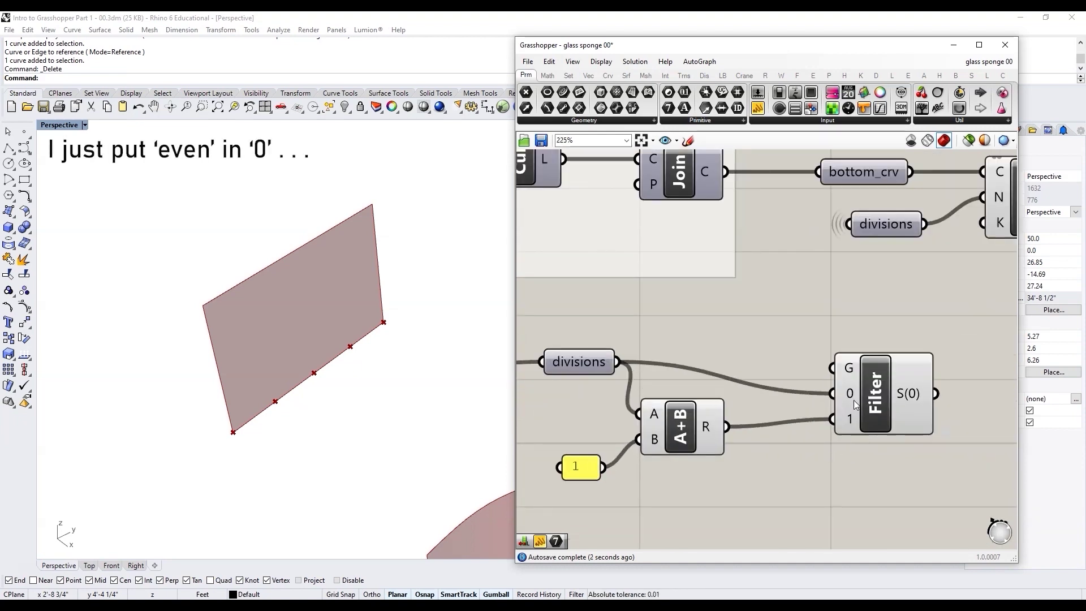
mouse_move(845, 400)
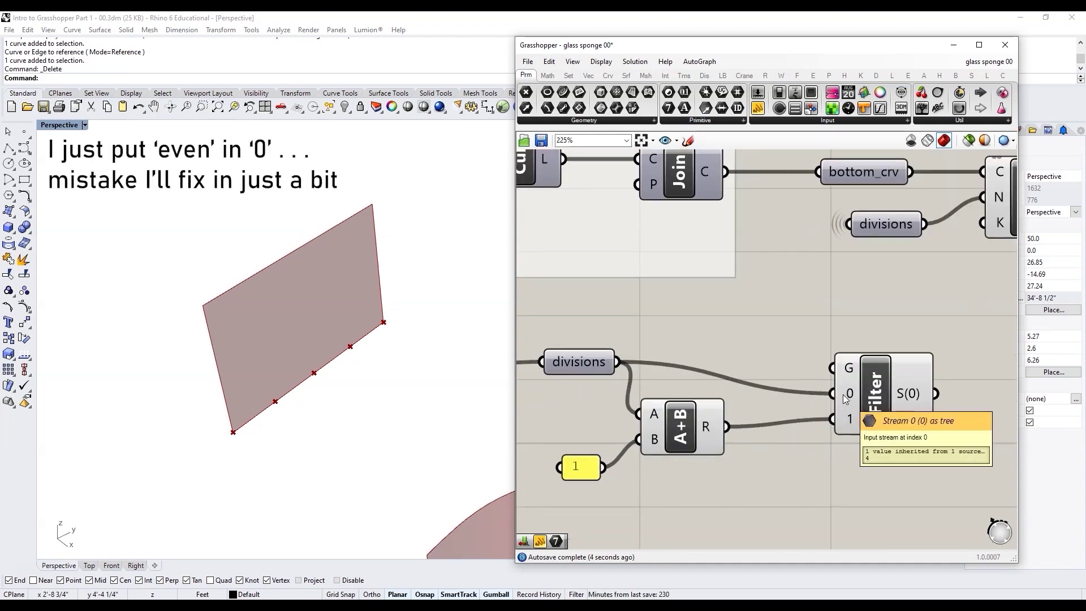
scroll(806, 403, down, 2)
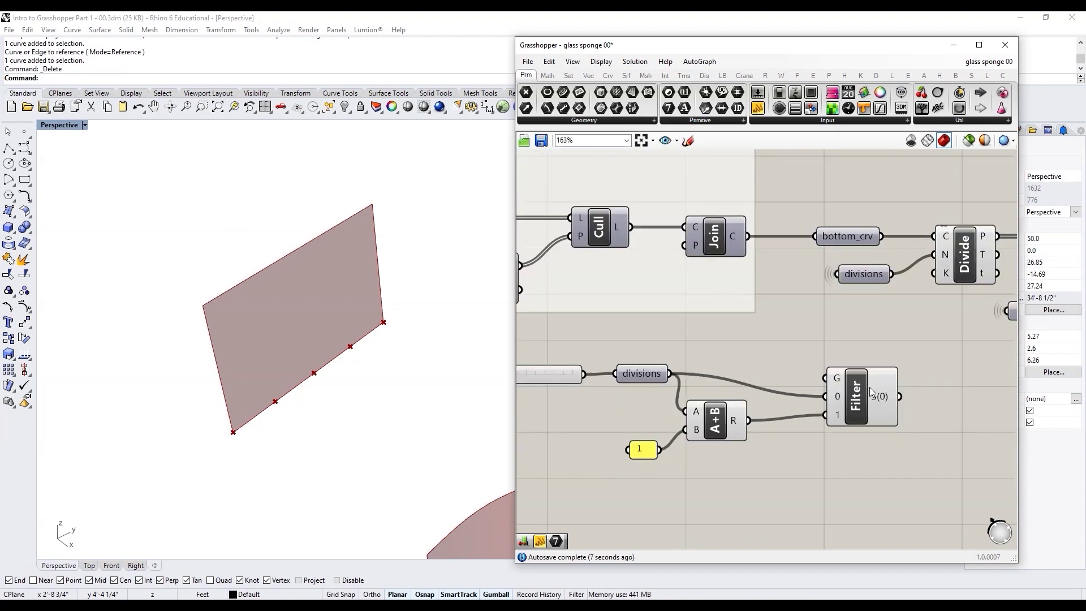
Duplicate the wrap parameter that feeds the PLine component and place the copy near the divisions and Filter components.
click(859, 399)
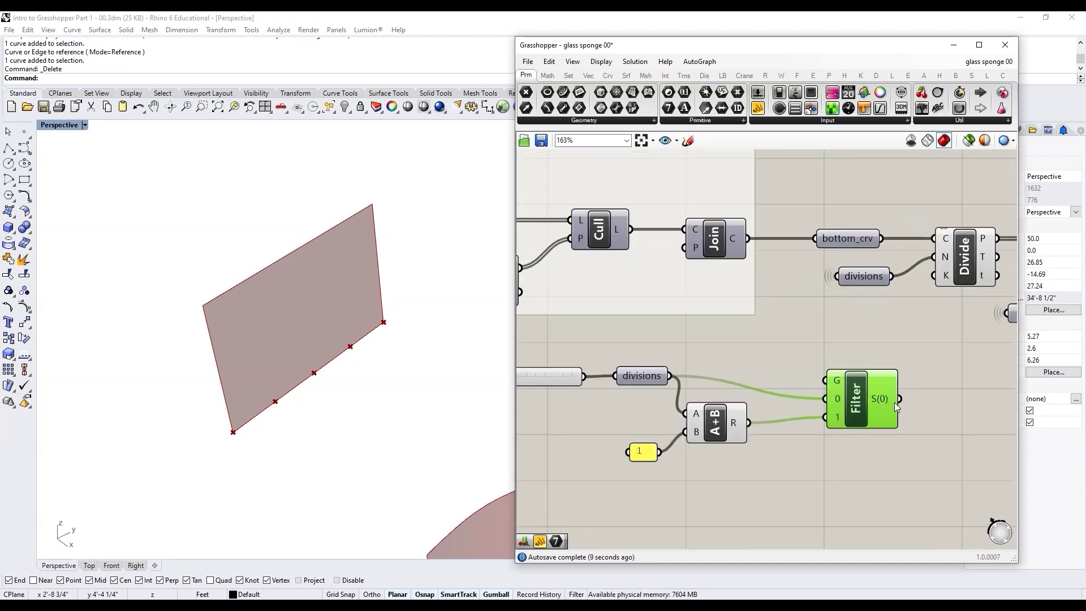
scroll(846, 396, up, 1)
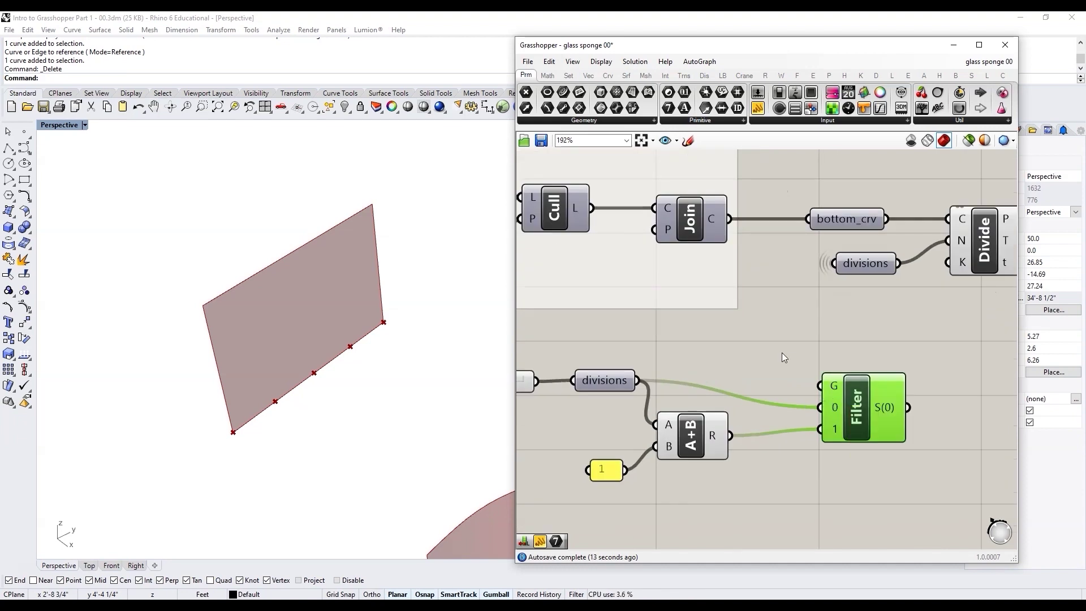
scroll(781, 352, down, 3)
click(944, 327)
scroll(936, 351, down, 2)
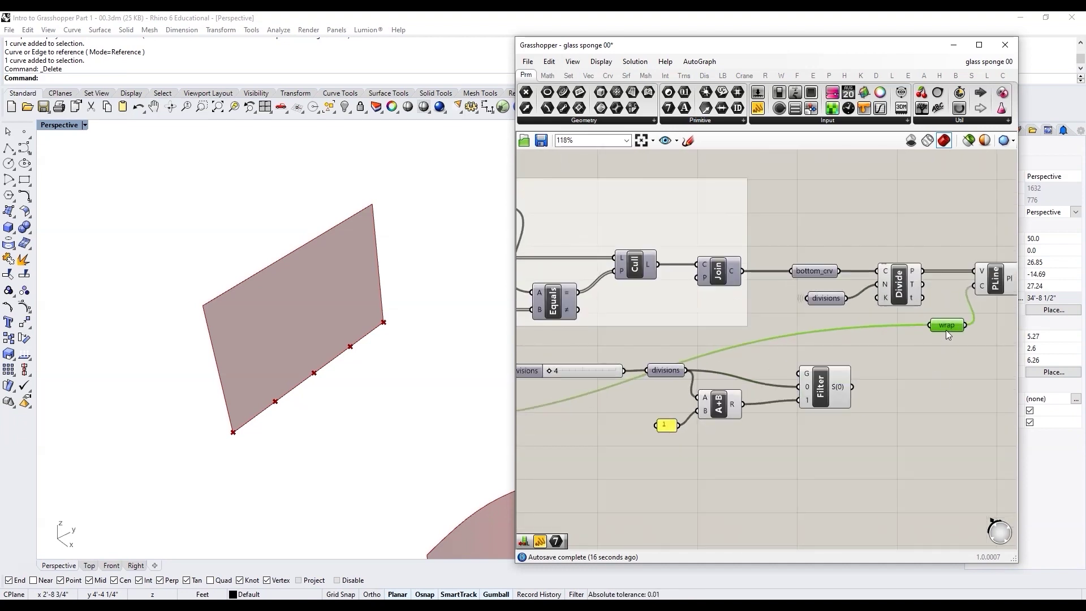
scroll(940, 364, down, 1)
drag(866, 405, 656, 347)
drag(782, 391, 911, 383)
scroll(967, 343, down, 1)
right_drag(967, 344, 922, 350)
scroll(886, 346, up, 1)
scroll(871, 348, down, 1)
scroll(878, 348, up, 4)
alt+drag(921, 344, 845, 345)
Shift the divisions components over beneath Cull and Join, and connect the copied wrap parameter to the Filter's G input.
scroll(873, 356, down, 3)
drag(953, 420, 758, 363)
drag(951, 384, 798, 385)
scroll(846, 349, up, 1)
drag(846, 348, 839, 390)
click(737, 380)
scroll(737, 380, up, 4)
scroll(854, 435, down, 3)
scroll(825, 413, up, 4)
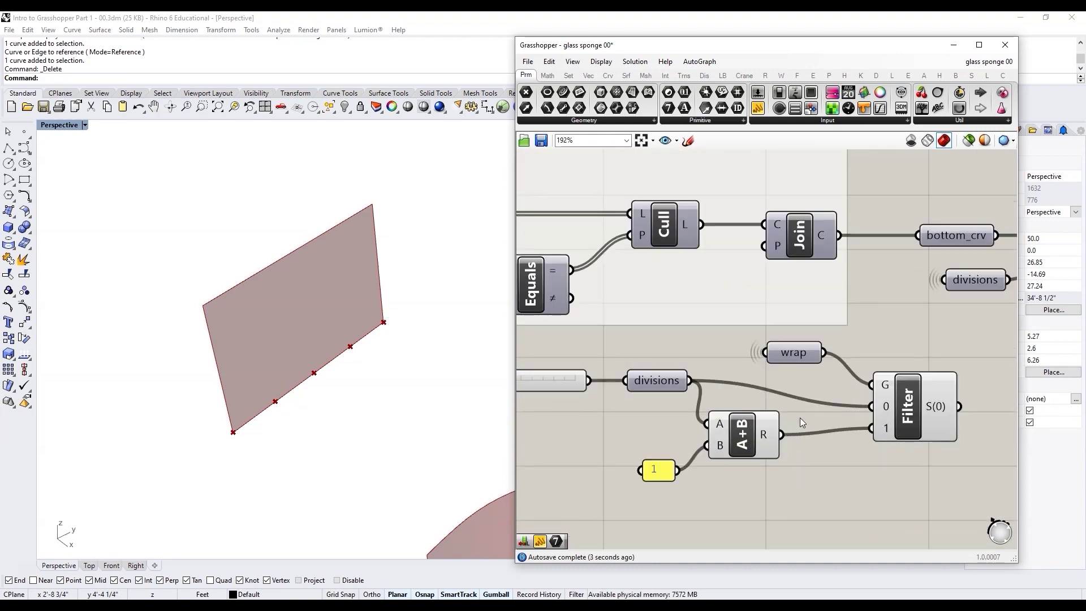
Swap the Filter streams so the Addition result feeds input 0 and divisions feeds input 1, and check the wrap value.
drag(794, 440, 883, 404)
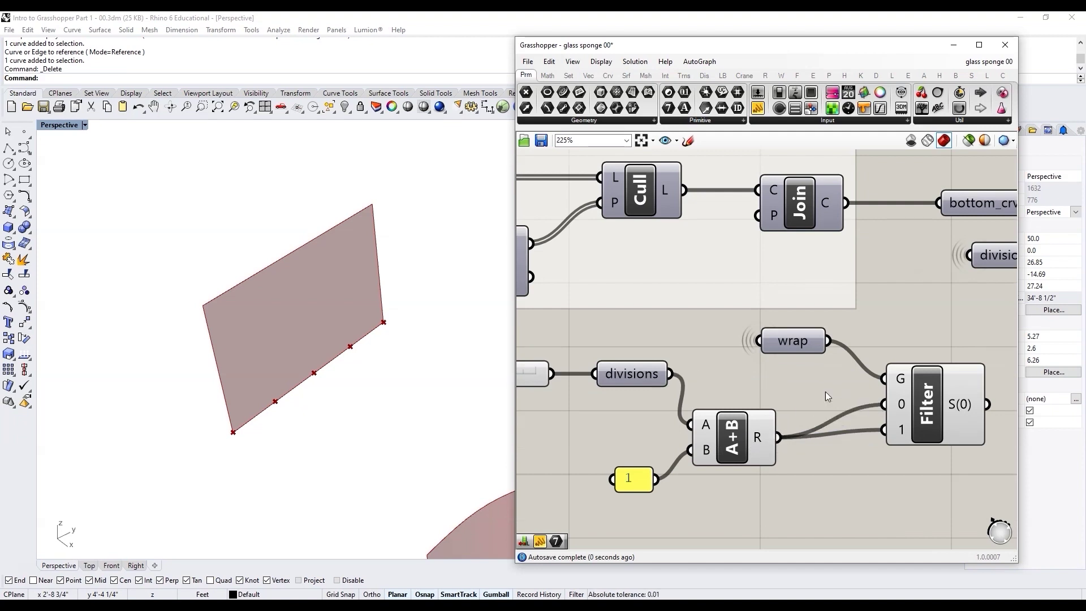
drag(671, 380, 884, 429)
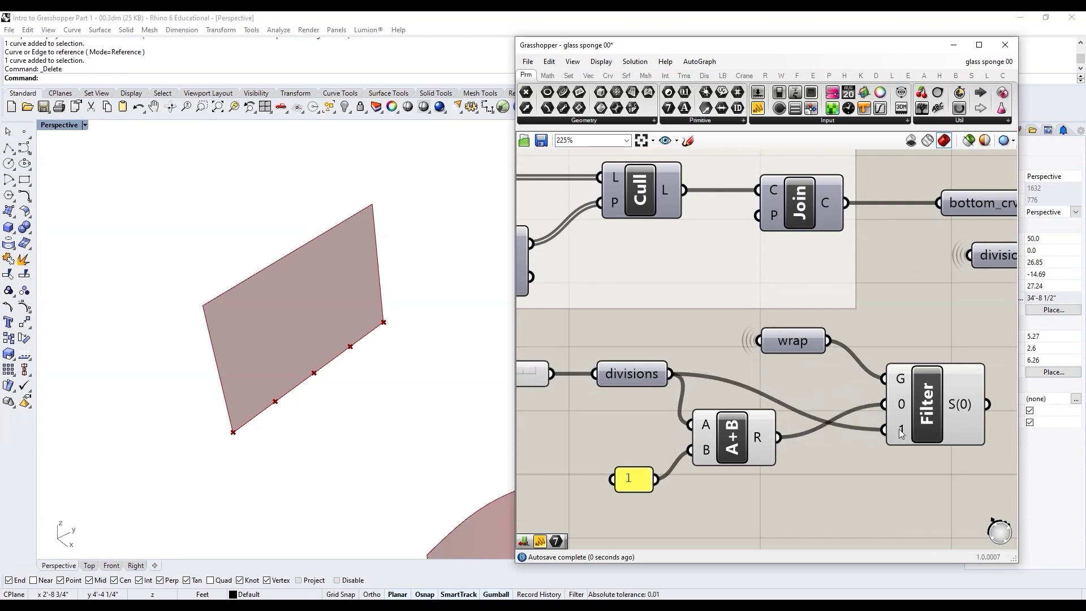
scroll(905, 435, down, 4)
scroll(879, 459, up, 3)
mouse_move(832, 342)
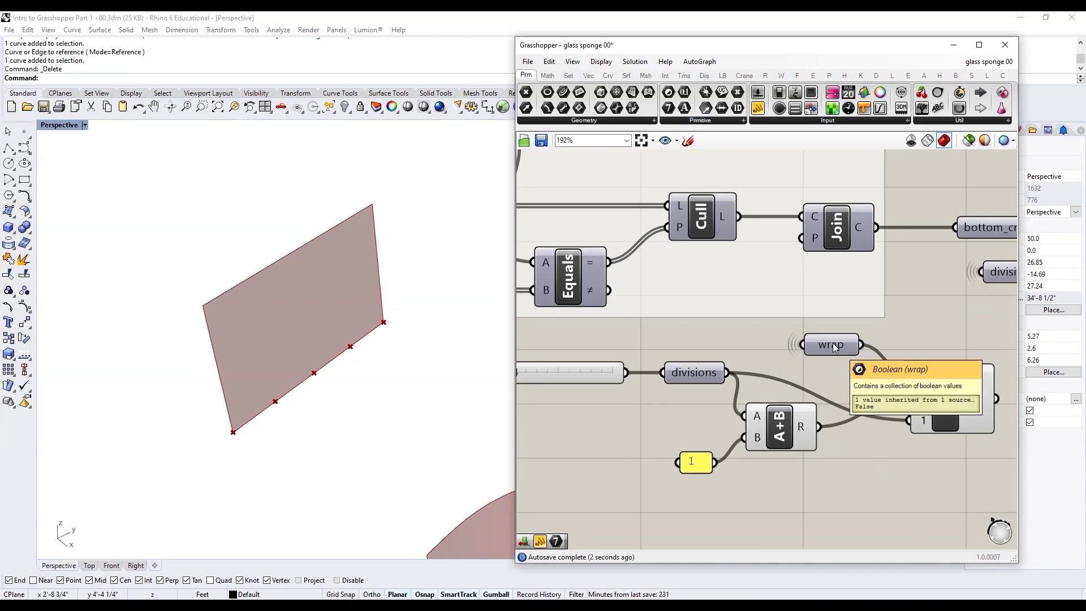
scroll(848, 368, down, 3)
scroll(921, 419, up, 5)
mouse_move(803, 311)
Move the divisions, Addition and Filter components slightly lower and reposition the wrap parameter above them.
scroll(803, 311, down, 3)
drag(944, 465, 579, 331)
scroll(792, 349, down, 2)
click(795, 352)
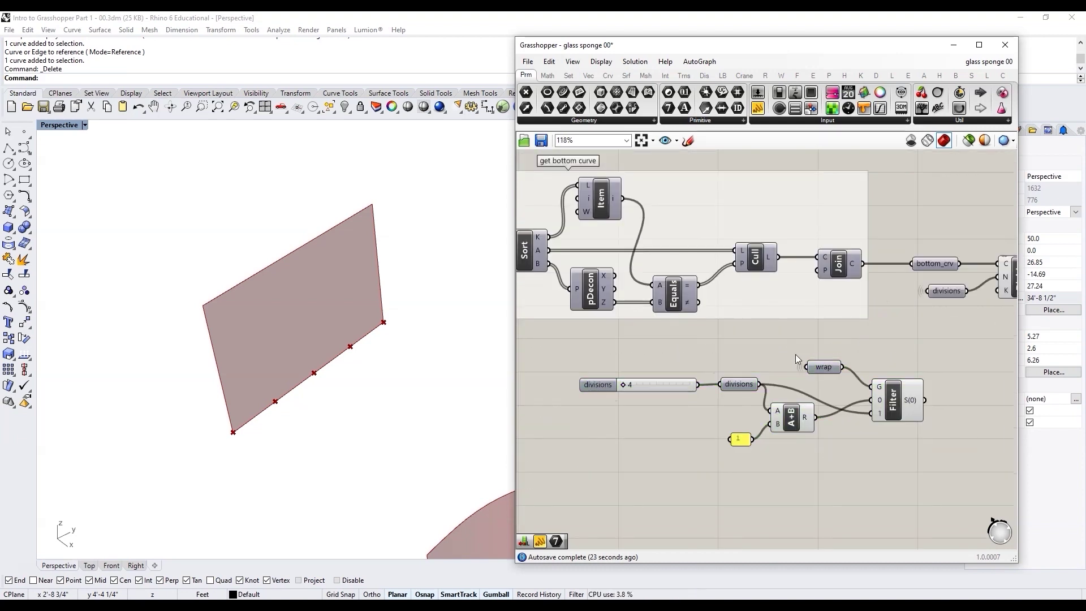
scroll(840, 374, up, 3)
scroll(840, 366, down, 2)
drag(826, 373, 811, 365)
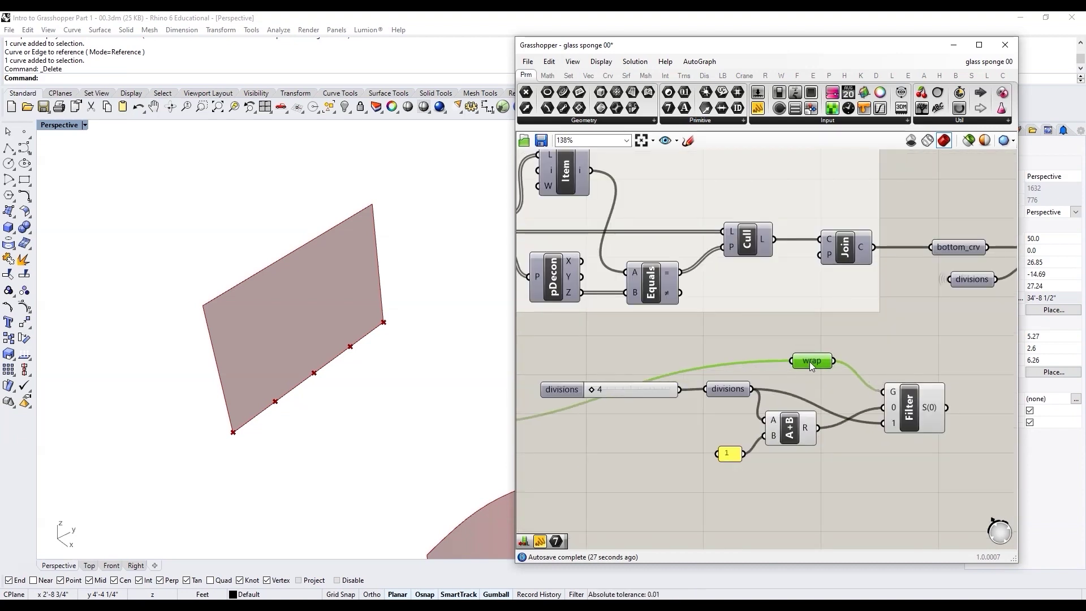
Add an Integer parameter above the Filter and connect the wrap parameter to it.
double_click(895, 352)
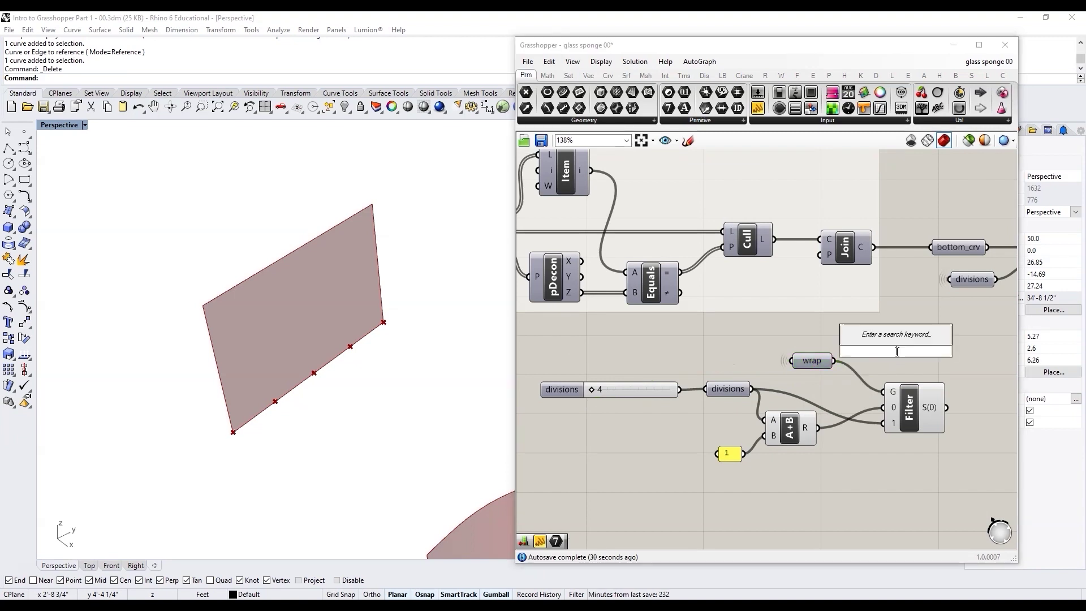
text(int)
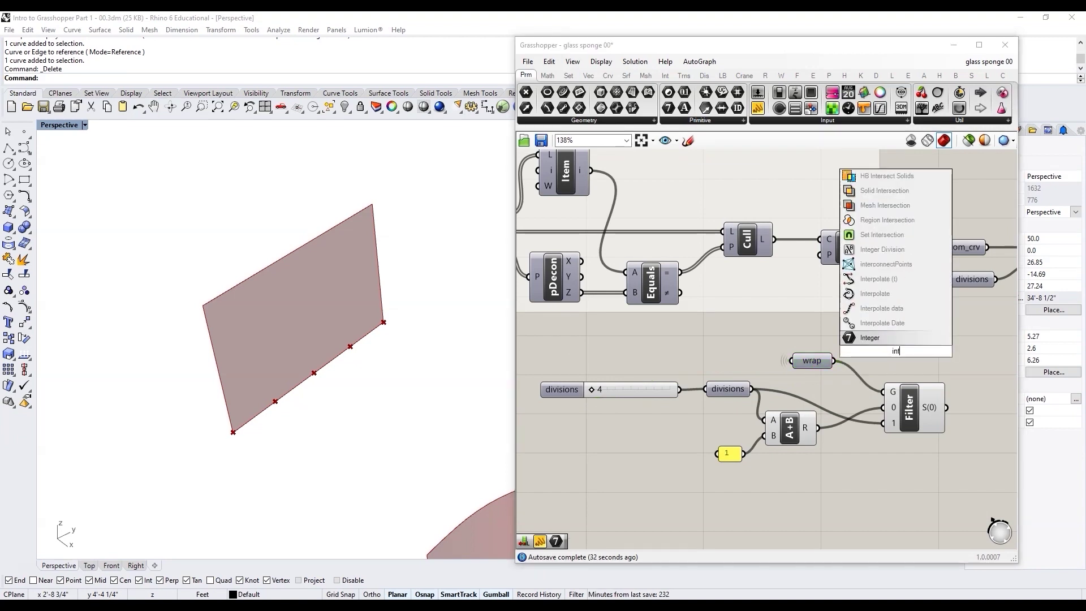
key(Return)
drag(834, 360, 880, 352)
scroll(905, 355, up, 5)
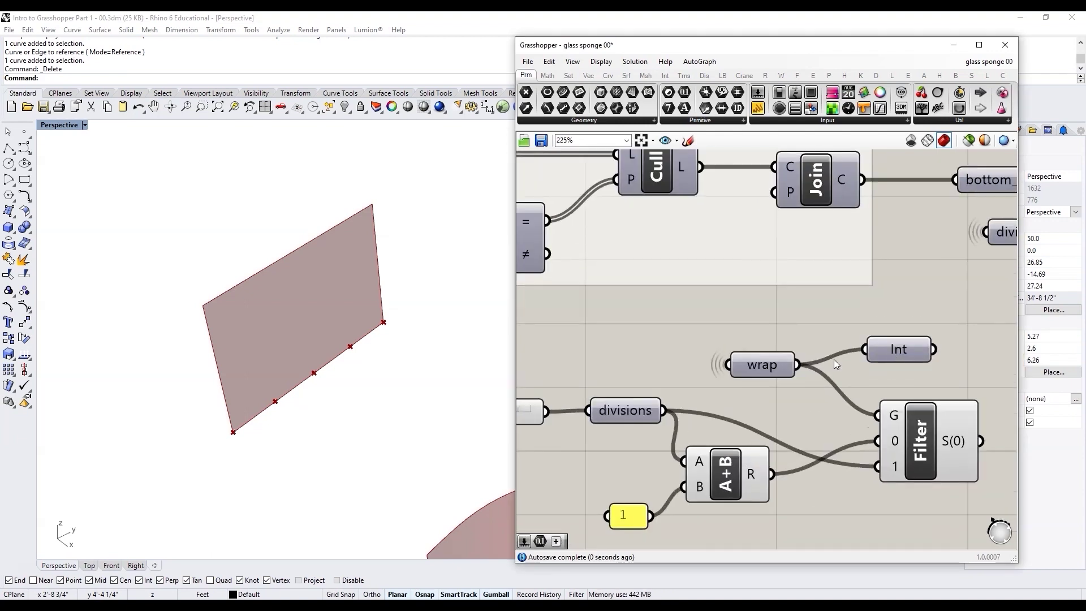
Attach a panel to the Integer parameter, and connect a second panel beneath it directly to the wrap parameter.
double_click(980, 355)
text(panel)
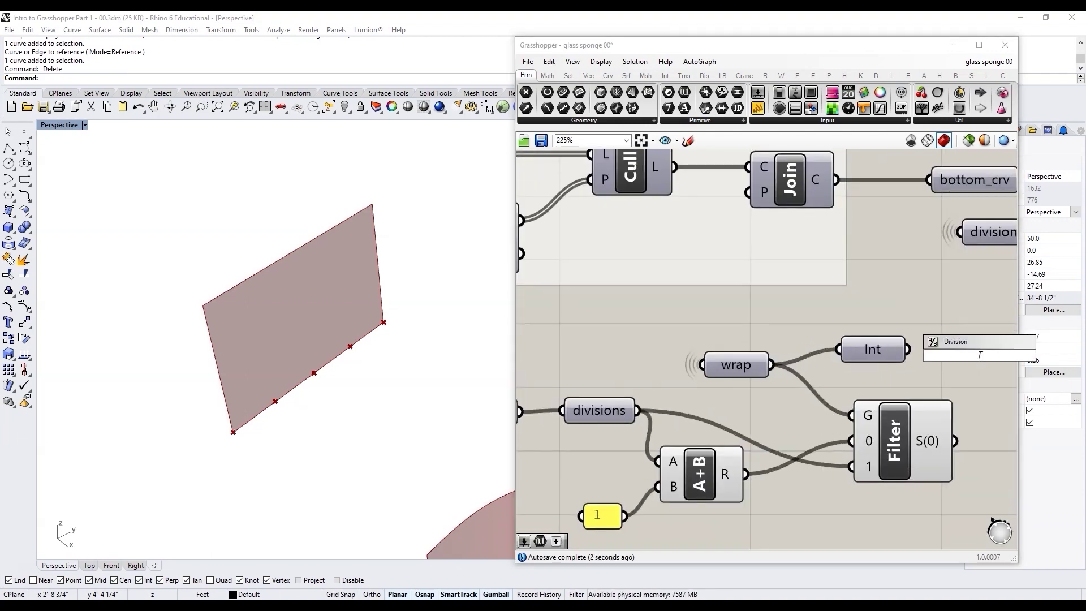
key(Return)
scroll(883, 372, down, 4)
scroll(804, 370, up, 2)
drag(799, 380, 854, 379)
drag(924, 424, 903, 370)
drag(1003, 362, 907, 360)
drag(888, 351, 935, 400)
drag(702, 391, 918, 392)
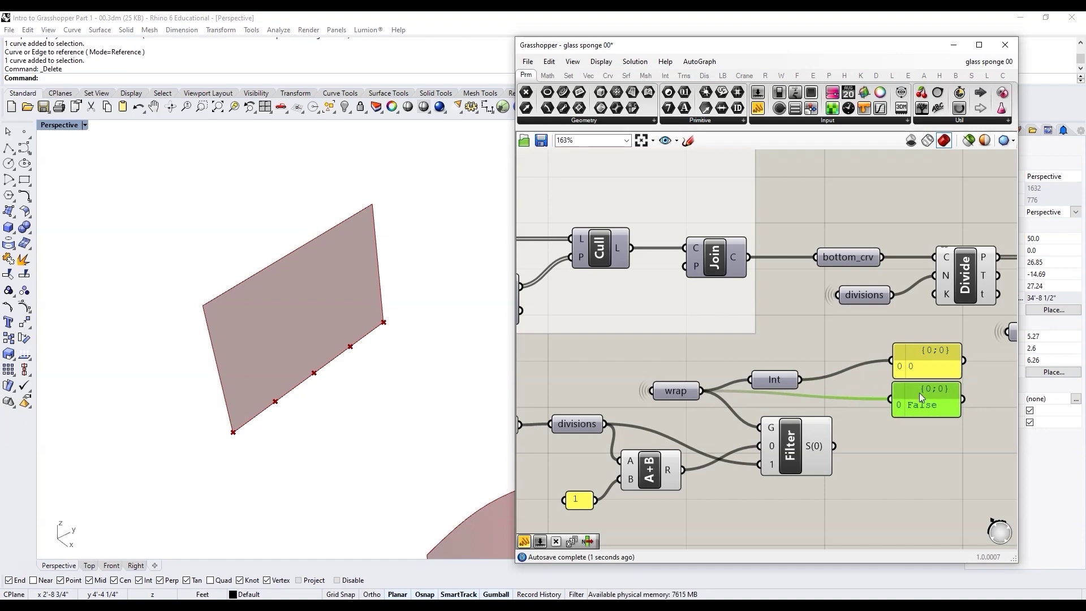
Connect circle_srf to the Edges component in place of flat_srf and check the wrap values in both panels.
scroll(857, 462, up, 2)
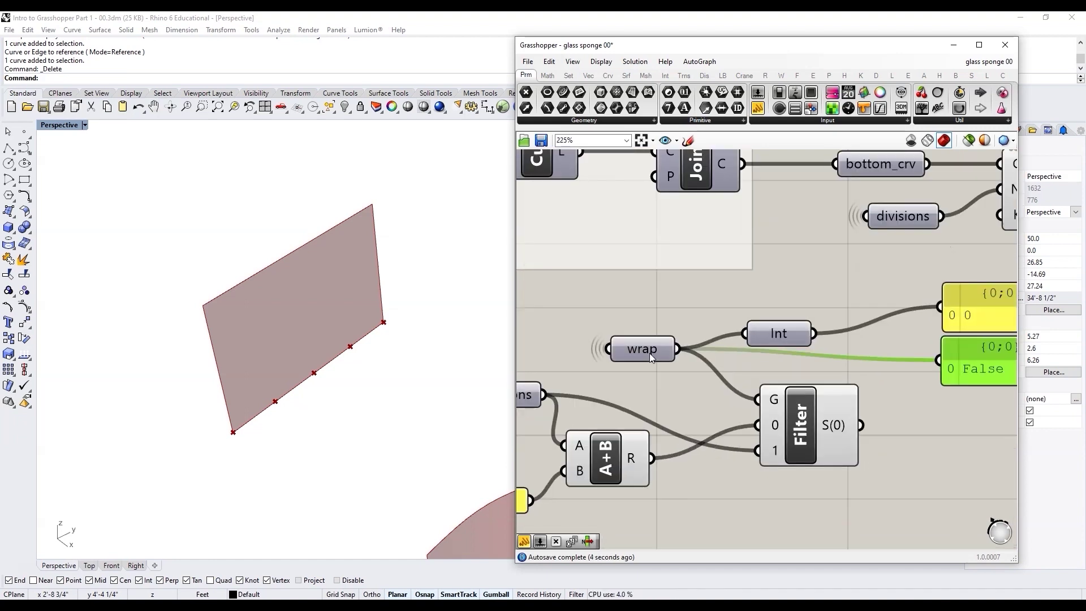
scroll(782, 333, down, 2)
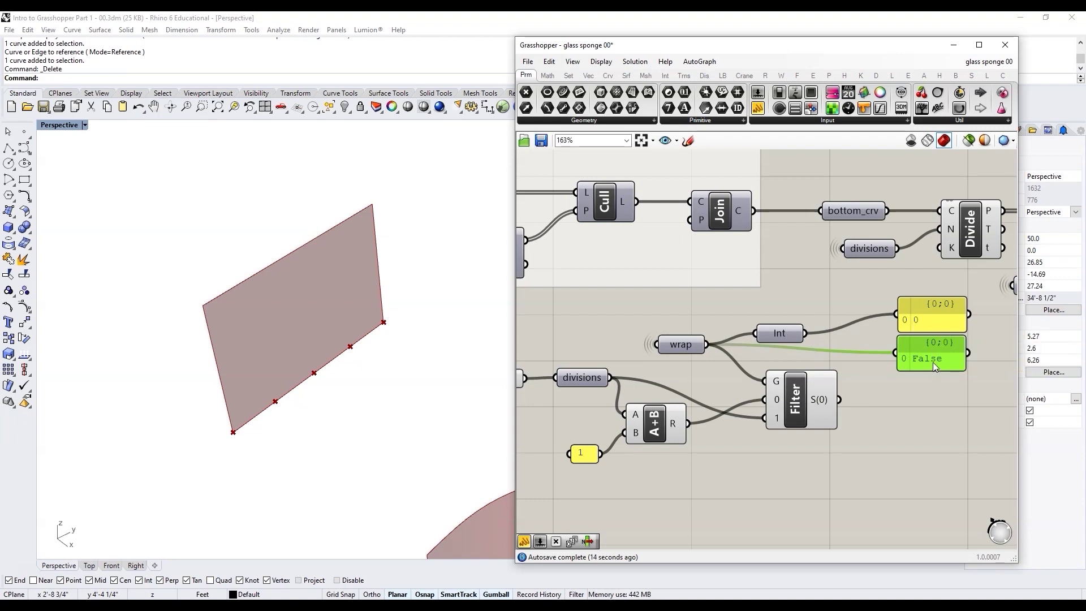
scroll(933, 362, down, 8)
scroll(639, 348, up, 5)
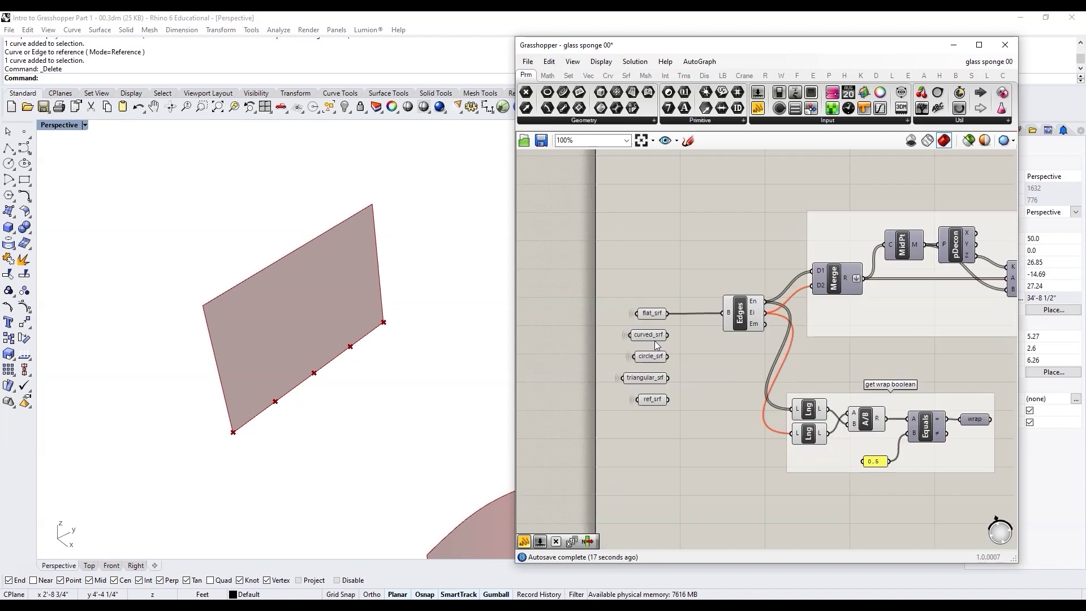
scroll(650, 342, up, 2)
drag(671, 362, 749, 305)
scroll(636, 306, down, 7)
scroll(934, 340, up, 5)
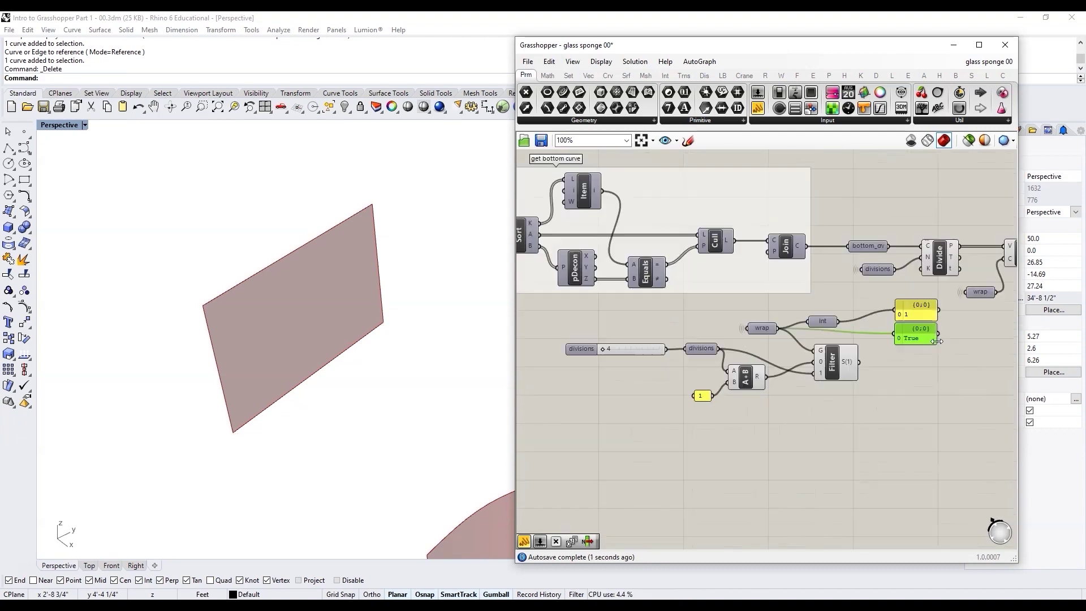
scroll(935, 341, up, 3)
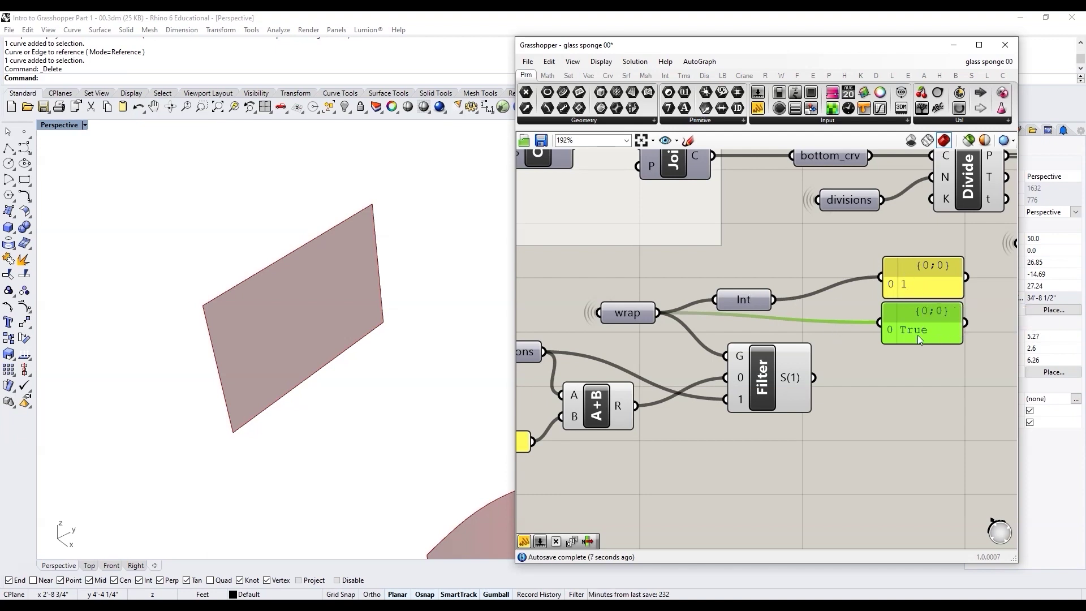
scroll(917, 335, down, 2)
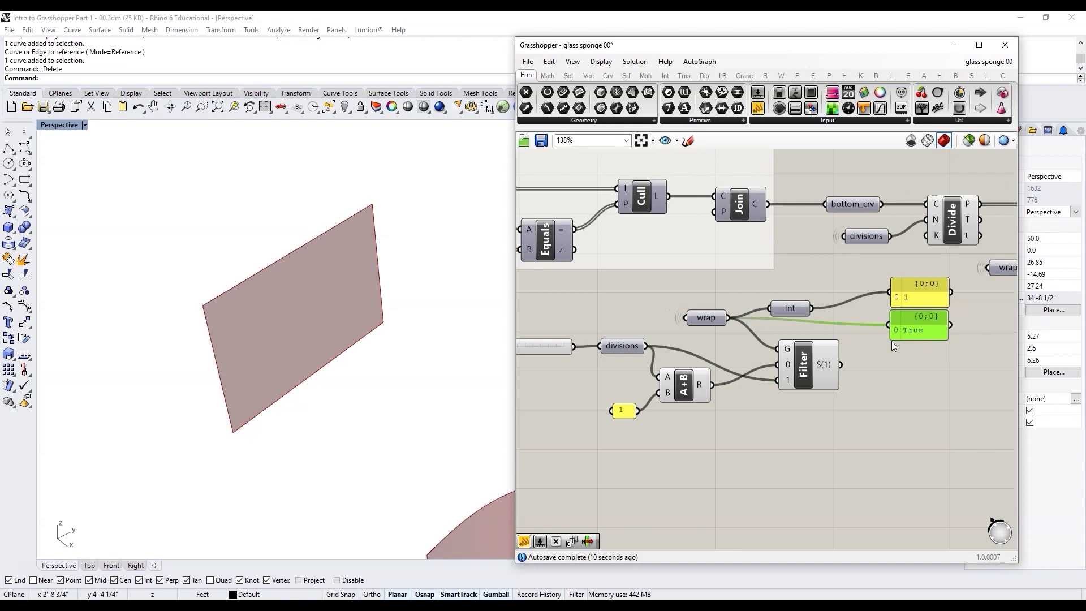
Examine how the wrap value at the Filter's gate chooses between the Addition result at 0 and divisions at 1.
scroll(891, 341, up, 1)
click(737, 302)
mouse_move(833, 346)
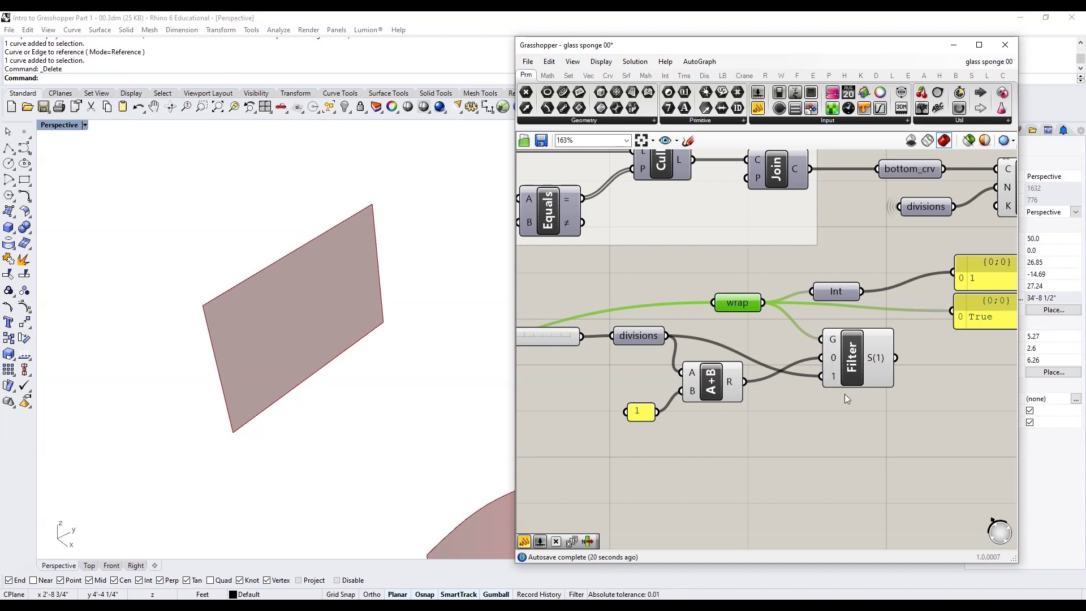
scroll(765, 402, down, 2)
scroll(786, 415, up, 7)
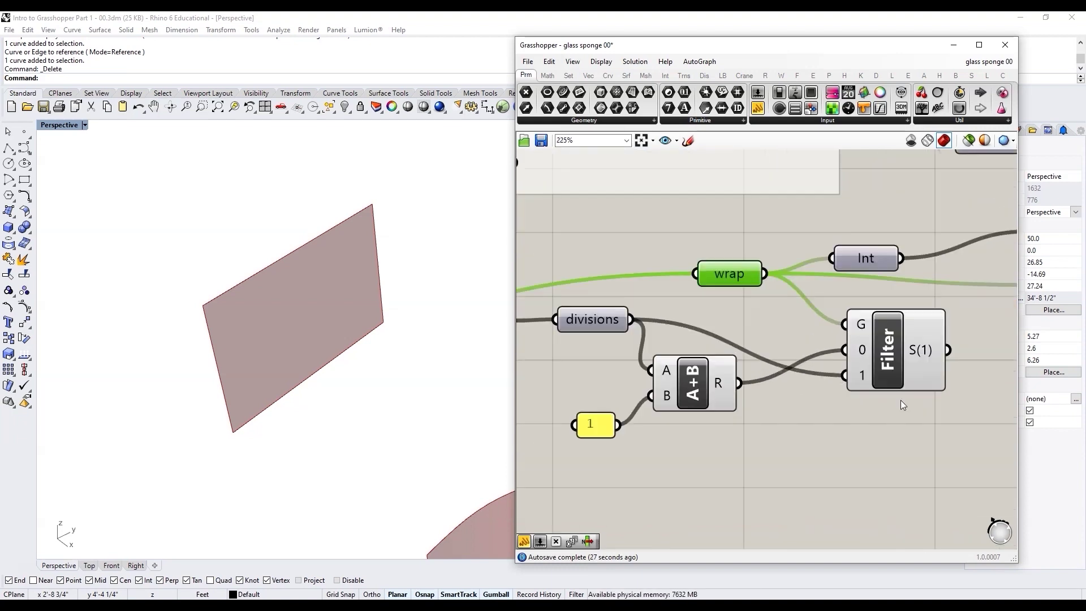
scroll(887, 394, down, 3)
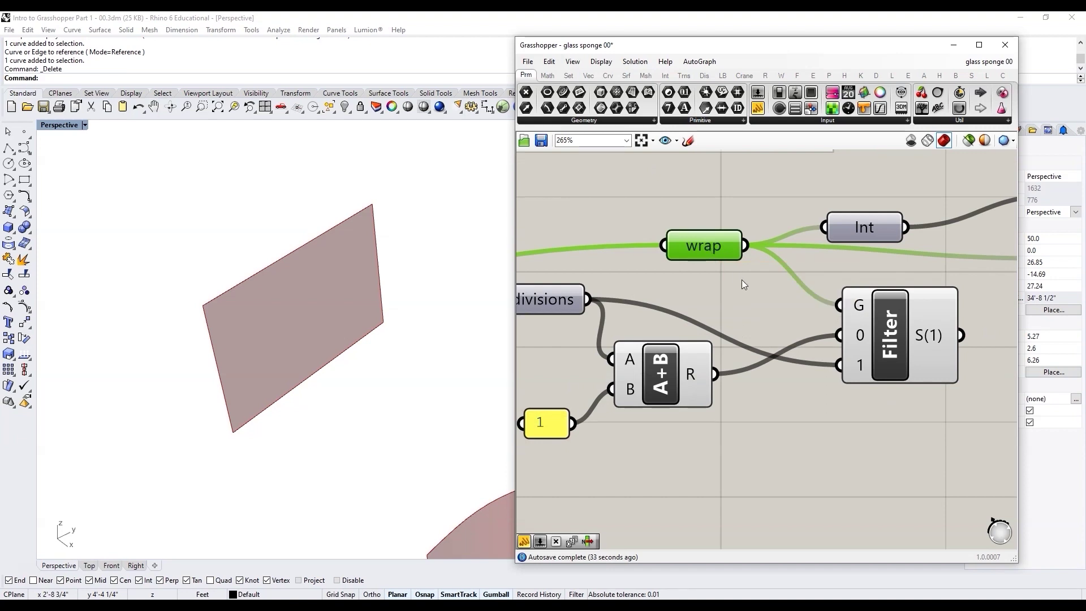
scroll(742, 279, down, 3)
scroll(756, 303, up, 2)
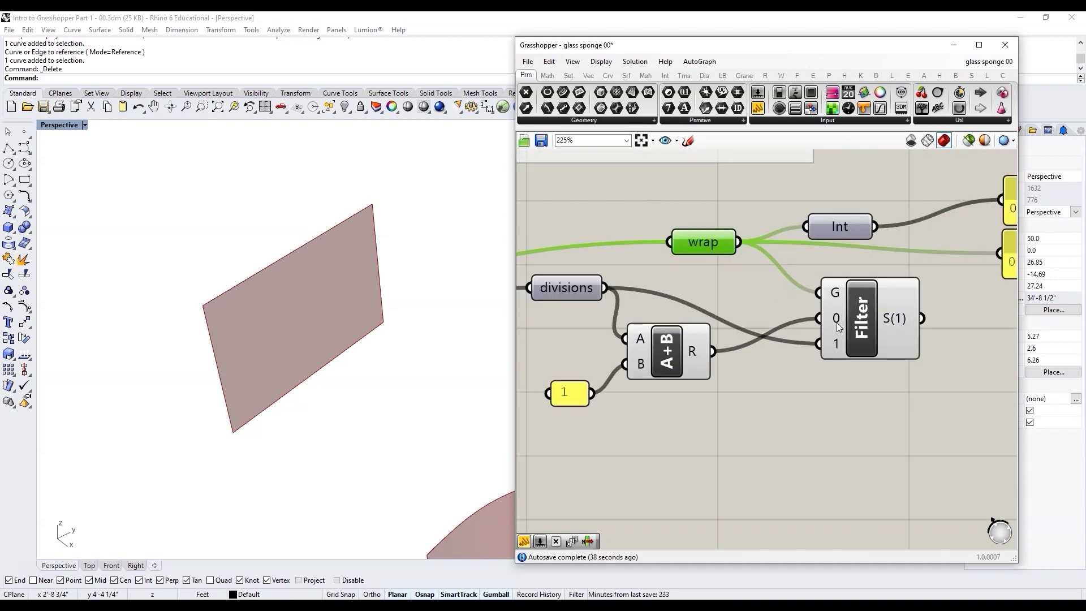
scroll(866, 362, down, 3)
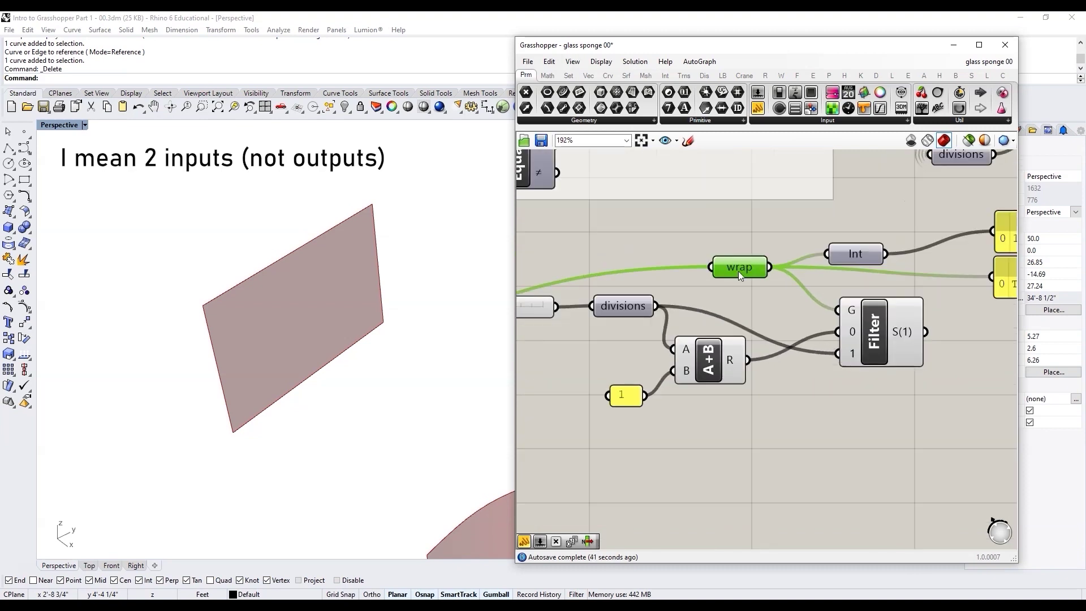
right_drag(874, 367, 876, 388)
scroll(877, 388, up, 3)
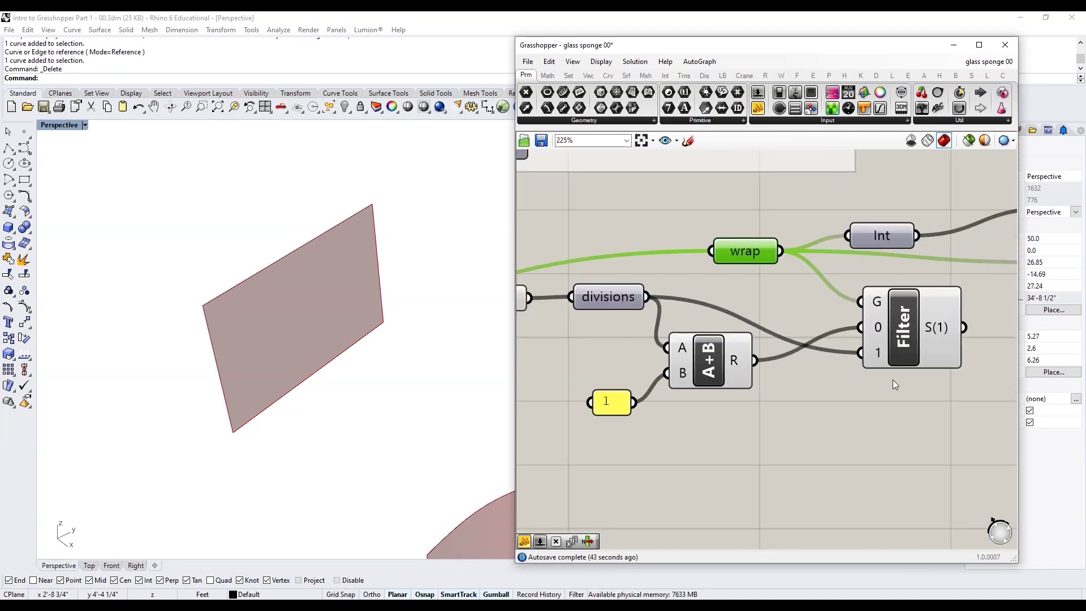
scroll(856, 383, down, 2)
mouse_move(769, 367)
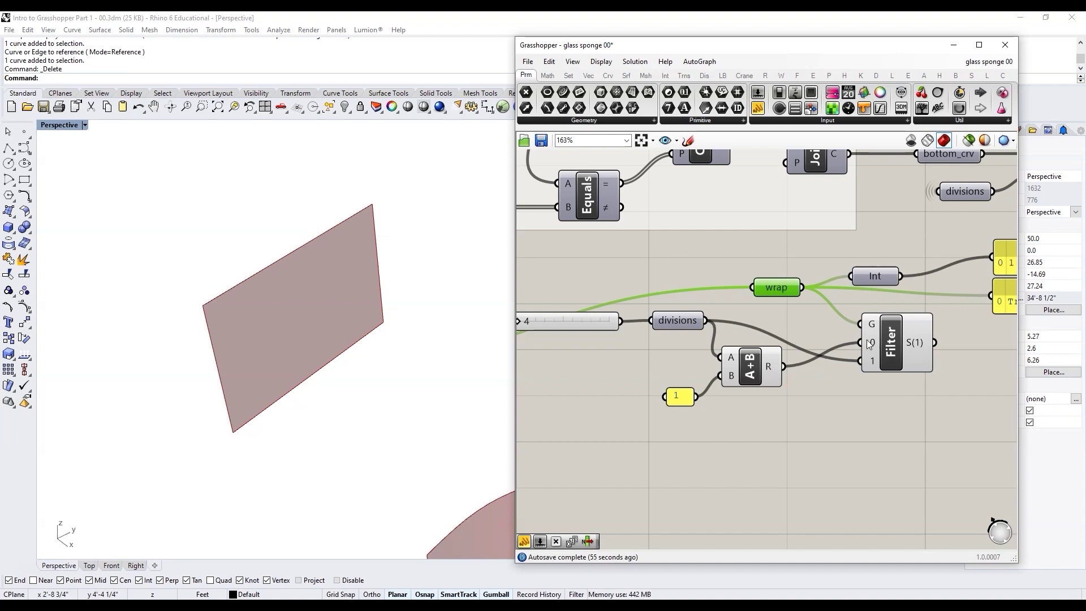
scroll(786, 325, down, 1)
click(697, 320)
scroll(757, 321, up, 2)
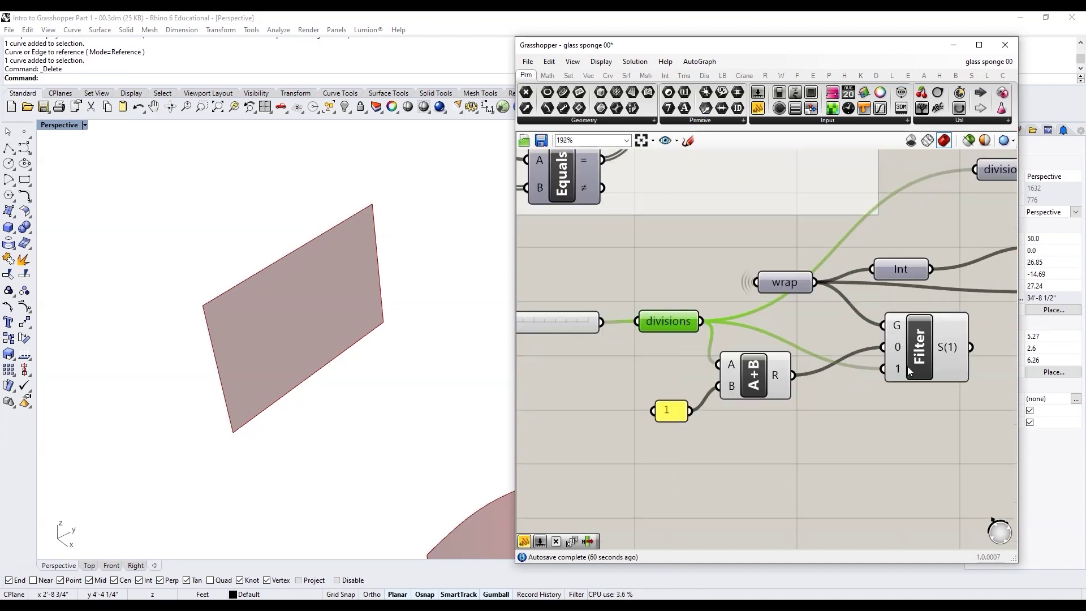
Duplicate a panel below the wrap panels and connect the Filter's output to it to check the selected stream.
mouse_move(895, 371)
scroll(772, 336, down, 2)
click(786, 299)
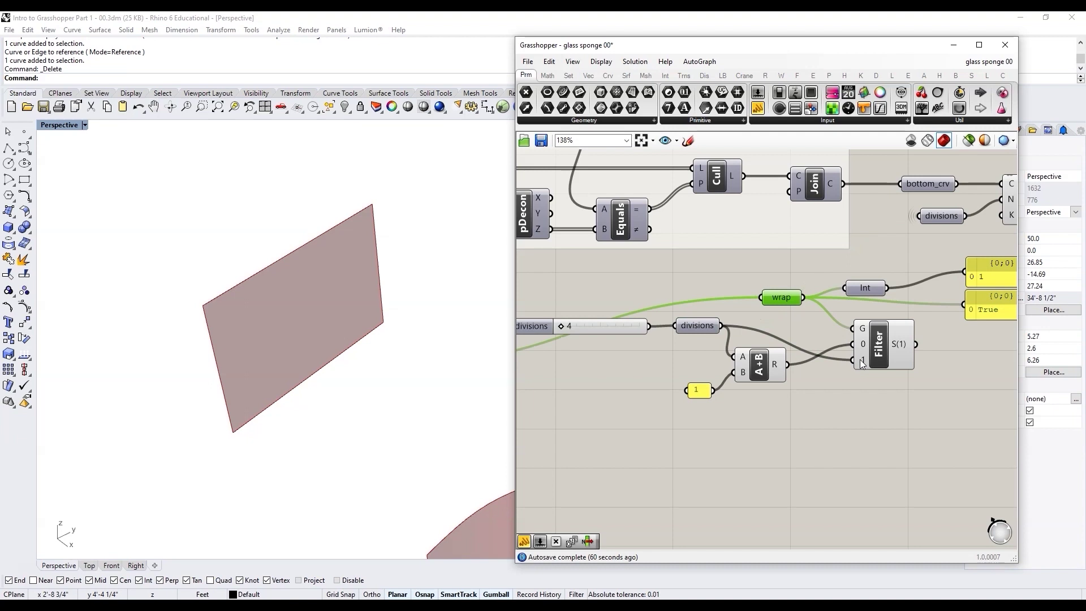
scroll(871, 345, up, 2)
scroll(910, 342, down, 2)
scroll(917, 341, up, 3)
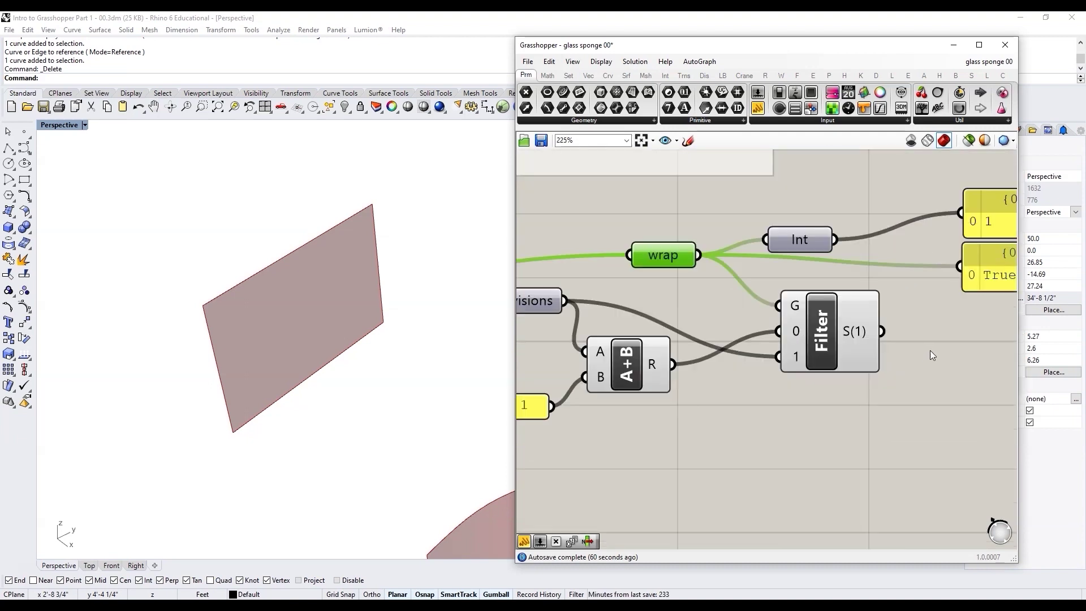
click(978, 265)
alt+drag(978, 301, 947, 341)
scroll(890, 378, down, 3)
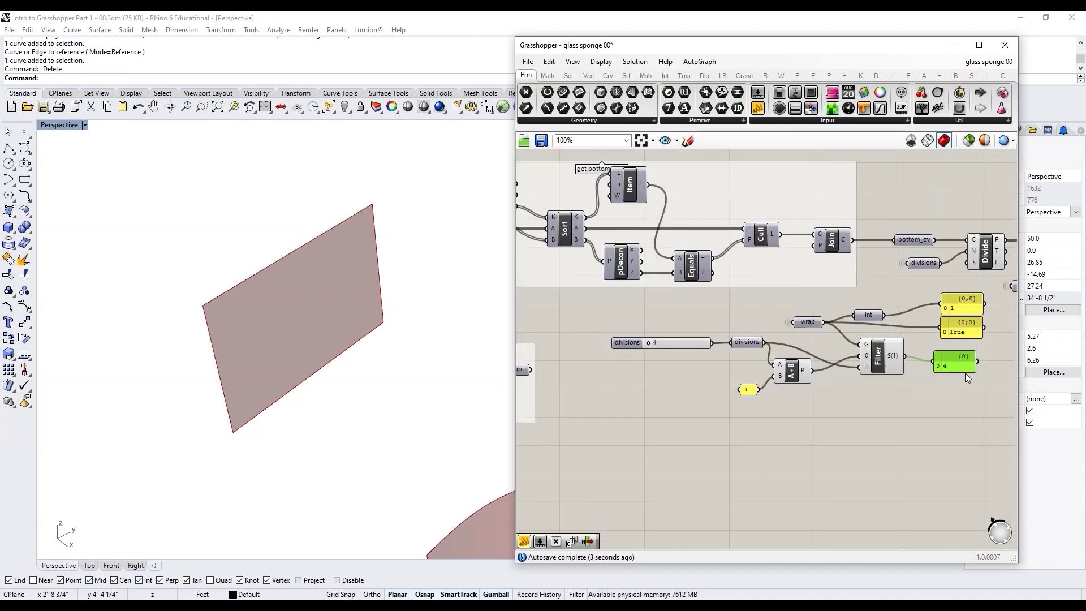
scroll(963, 373, up, 3)
scroll(958, 371, down, 1)
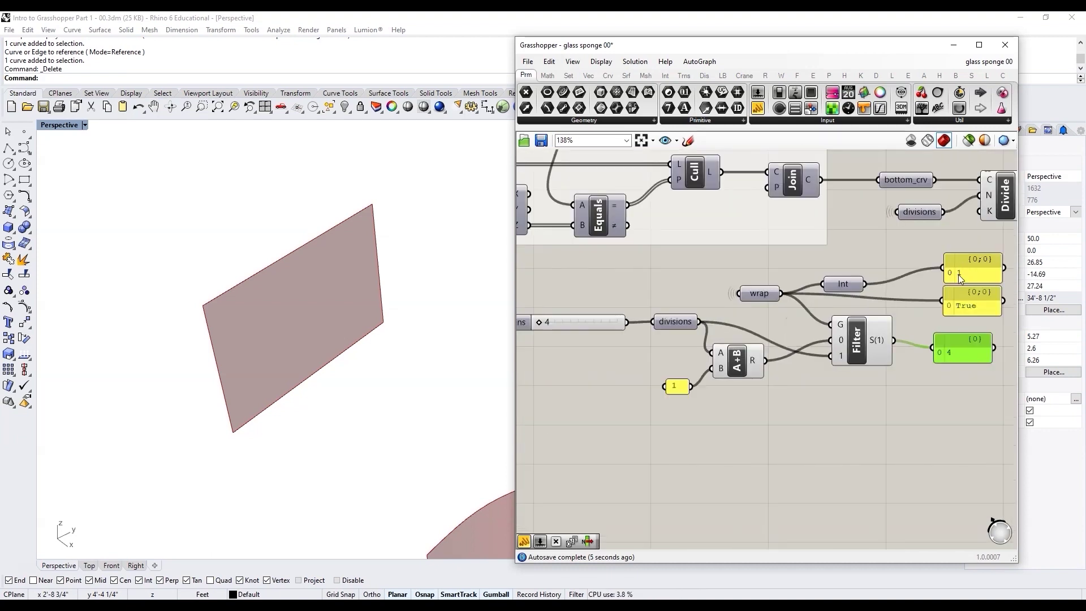
scroll(962, 351, down, 1)
scroll(874, 363, up, 1)
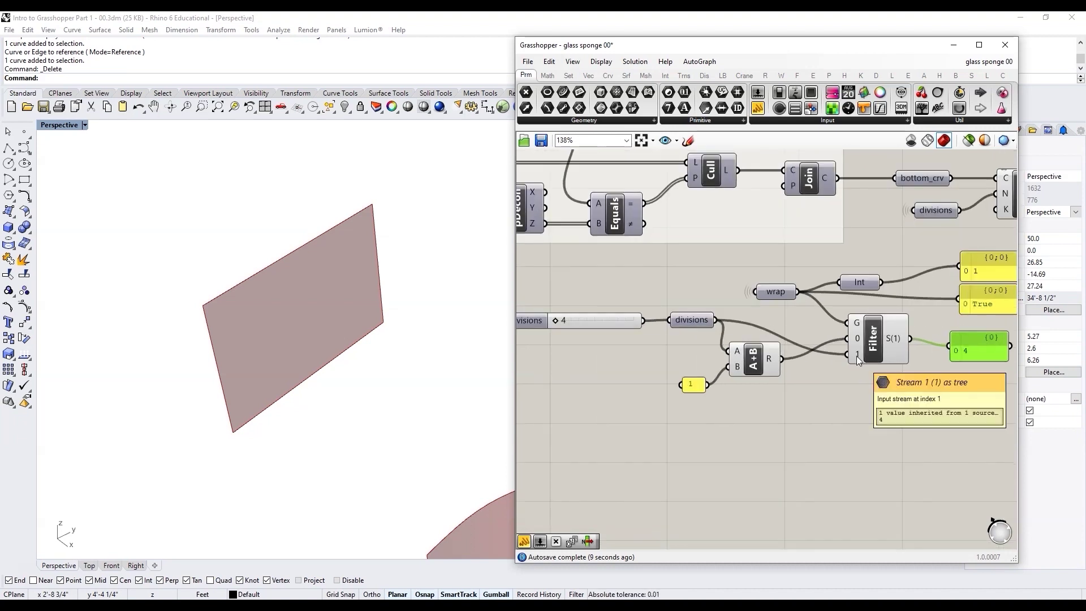
Connect flat_srf to the Edges component in place of circle_srf and select the wrap parameter beside the Filter.
scroll(858, 355, down, 5)
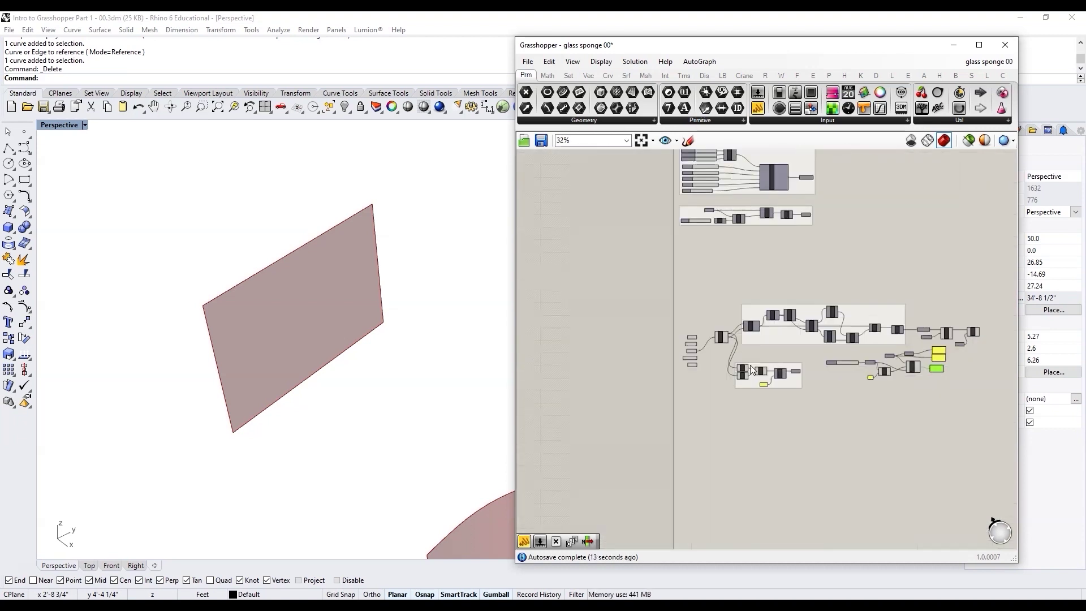
scroll(678, 328, up, 4)
scroll(645, 329, down, 2)
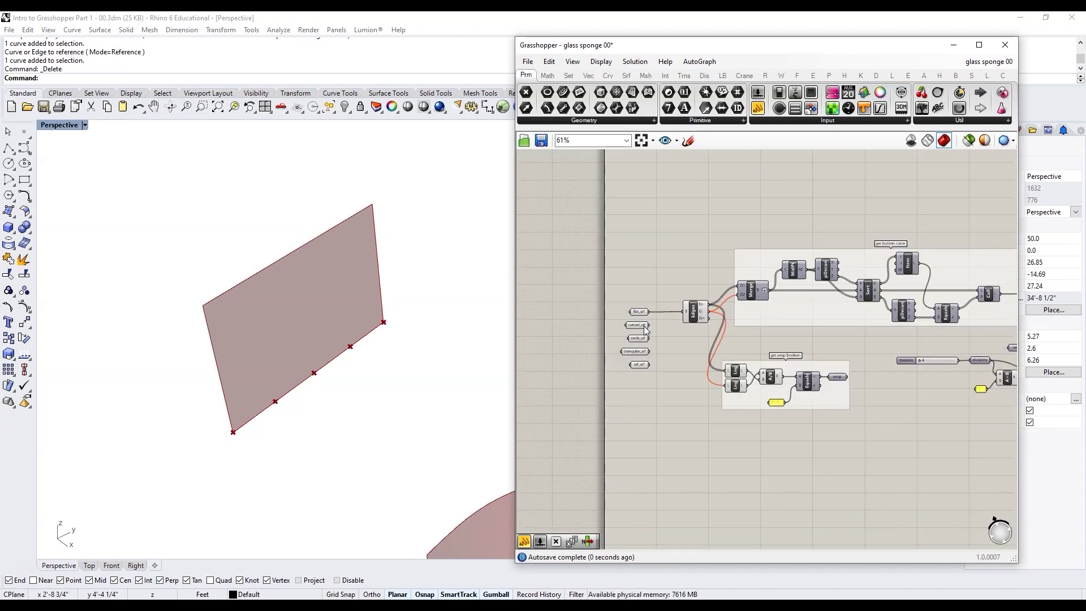
scroll(887, 355, up, 4)
click(737, 301)
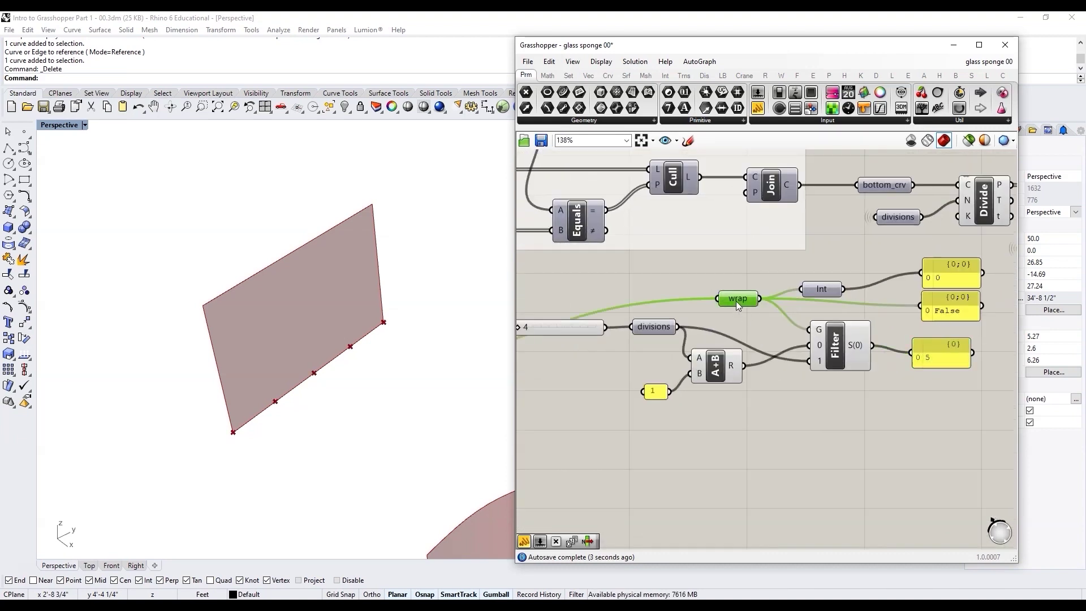
Trace the Filter's output panel back through the Addition component and the divisions parameter.
click(928, 359)
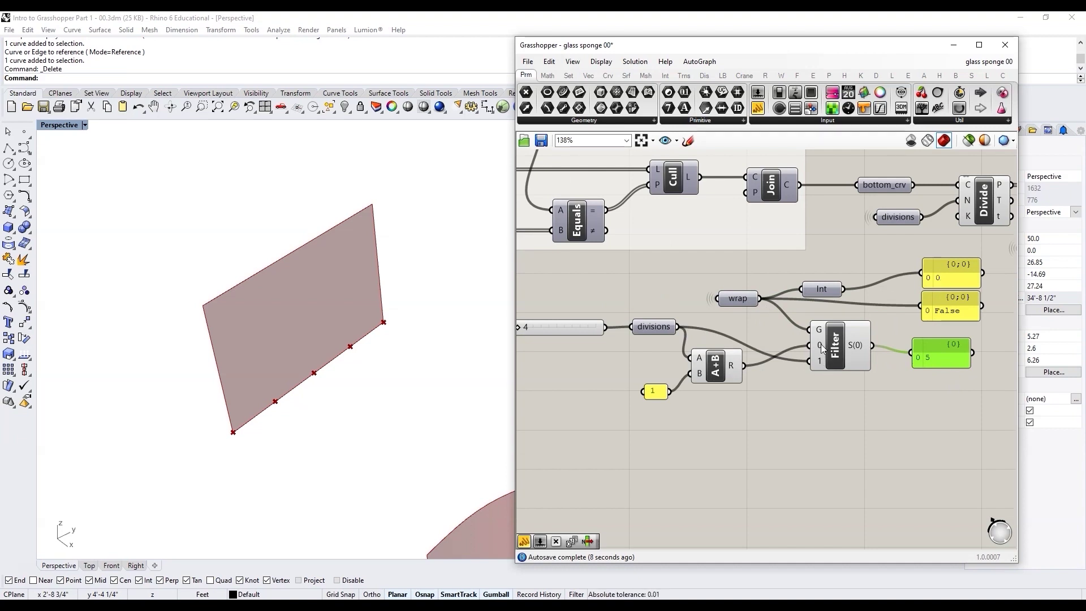
click(724, 370)
click(665, 325)
click(713, 366)
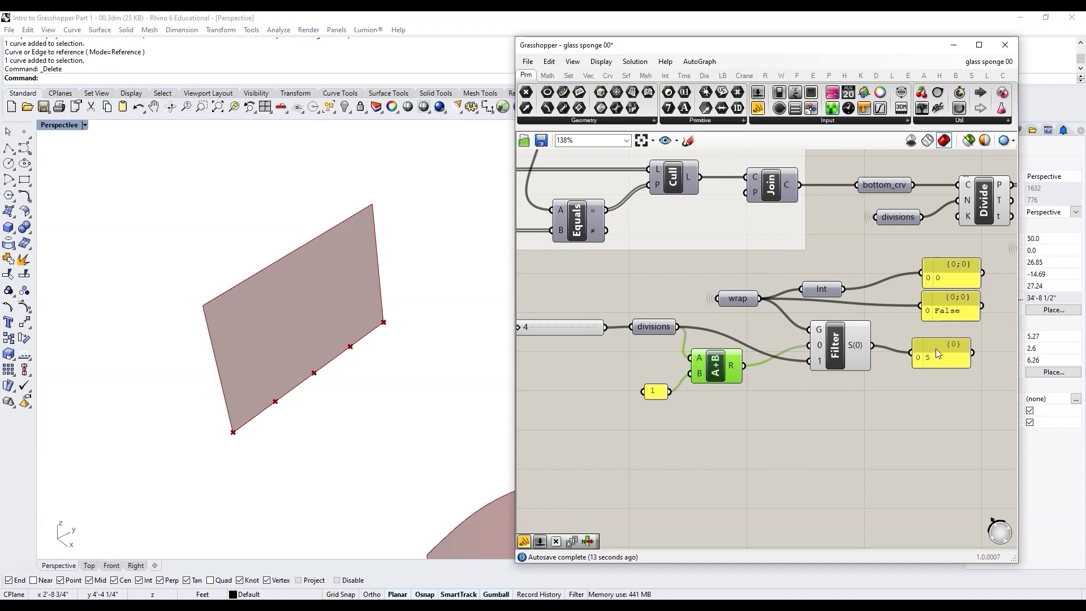
Delete the three panels attached to the Integer parameter, the wrap parameter and the Filter's output.
scroll(939, 385, down, 3)
right_drag(938, 384, 880, 427)
scroll(880, 427, up, 3)
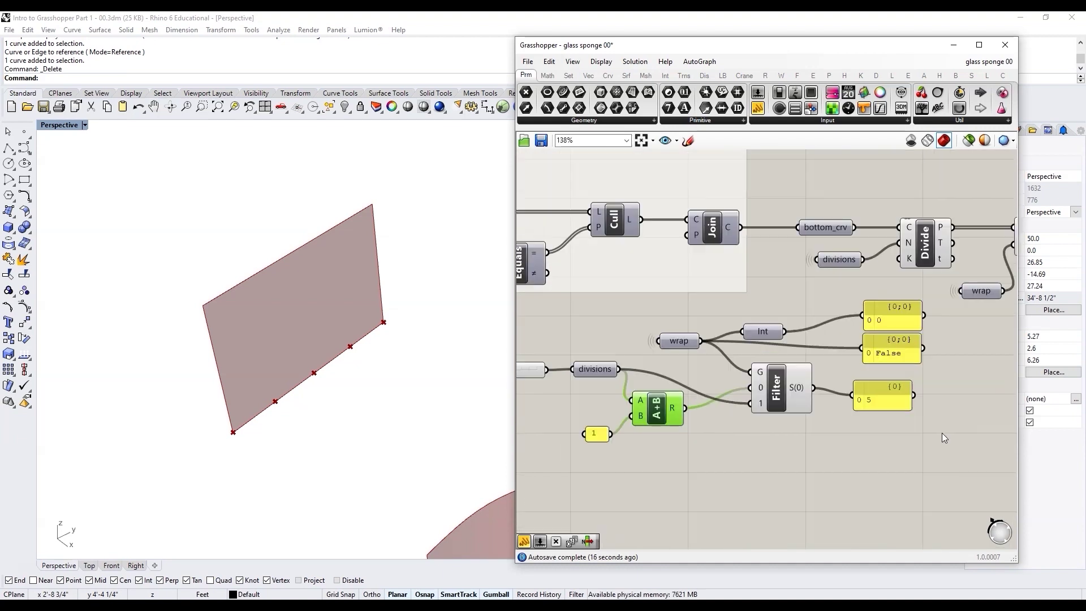
drag(941, 432, 850, 287)
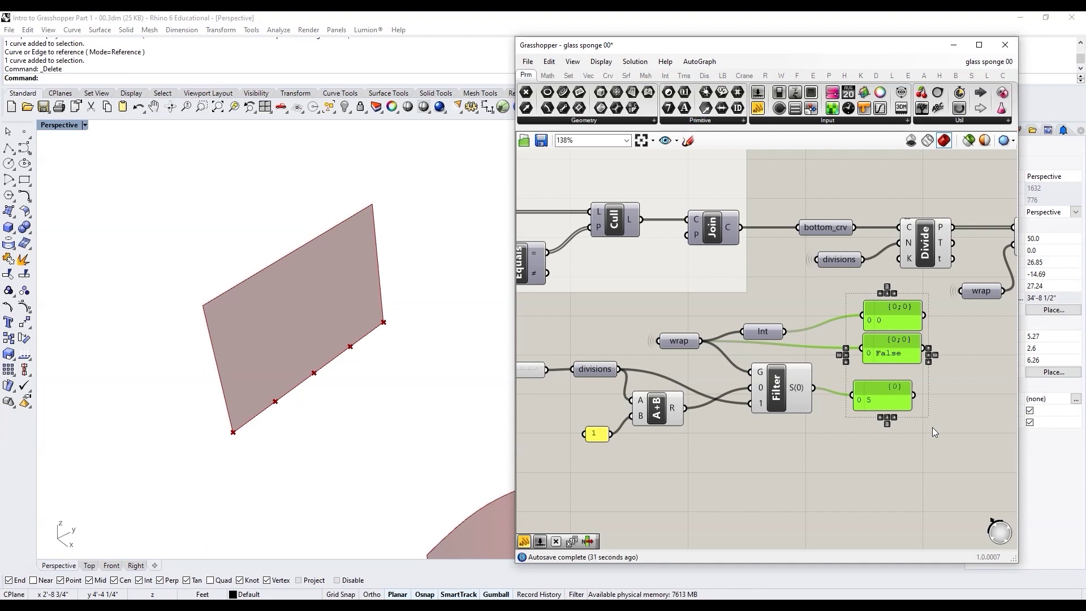
key(Delete)
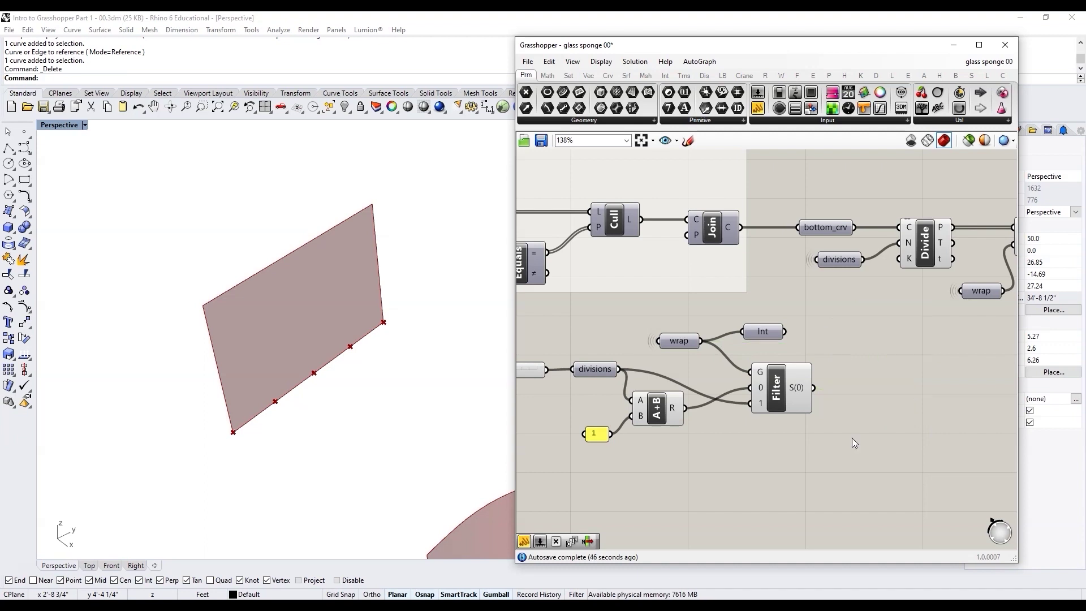
Connect the Filter's output to the divisions parameter feeding Divide, and make that parameter's hidden wire visible.
mouse_move(797, 390)
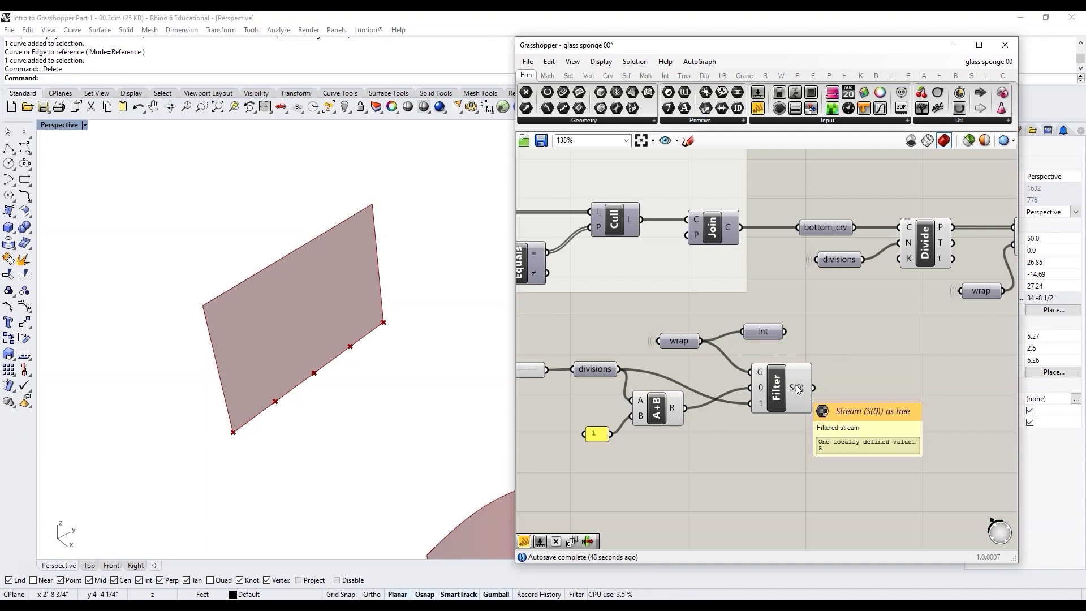
drag(816, 387, 815, 261)
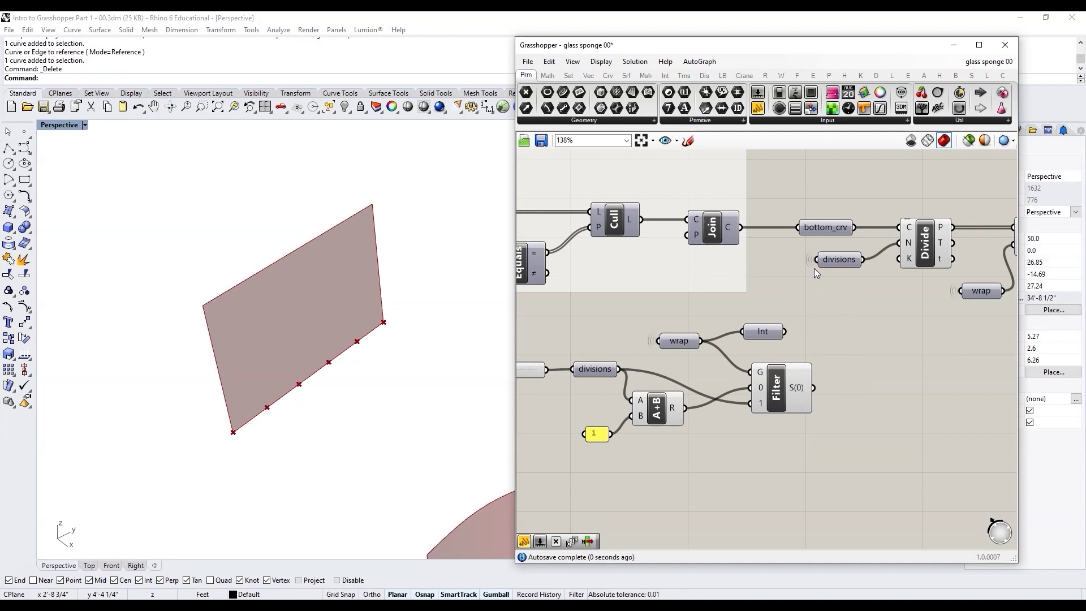
click(844, 261)
right_click(843, 260)
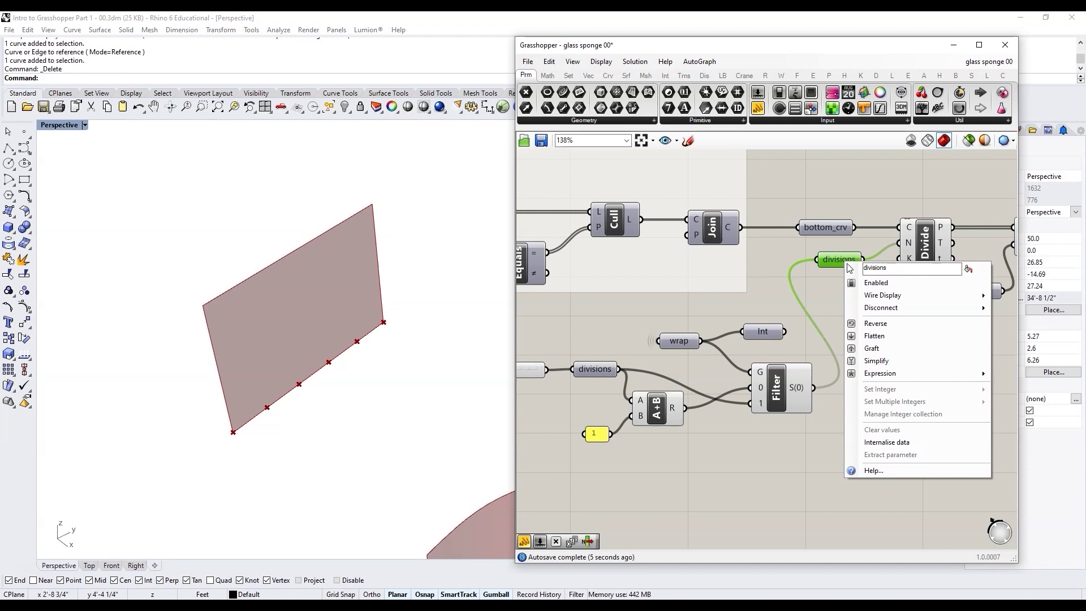
mouse_move(927, 295)
click(1014, 297)
click(870, 345)
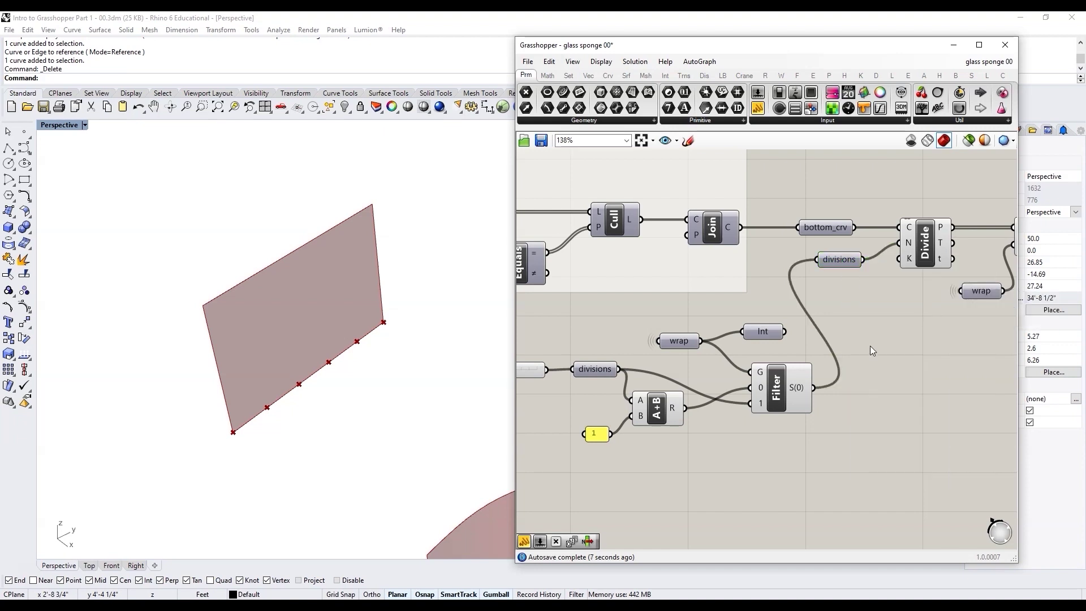
Delete the Integer parameter connected to wrap above the Filter.
scroll(869, 346, down, 3)
scroll(834, 358, up, 4)
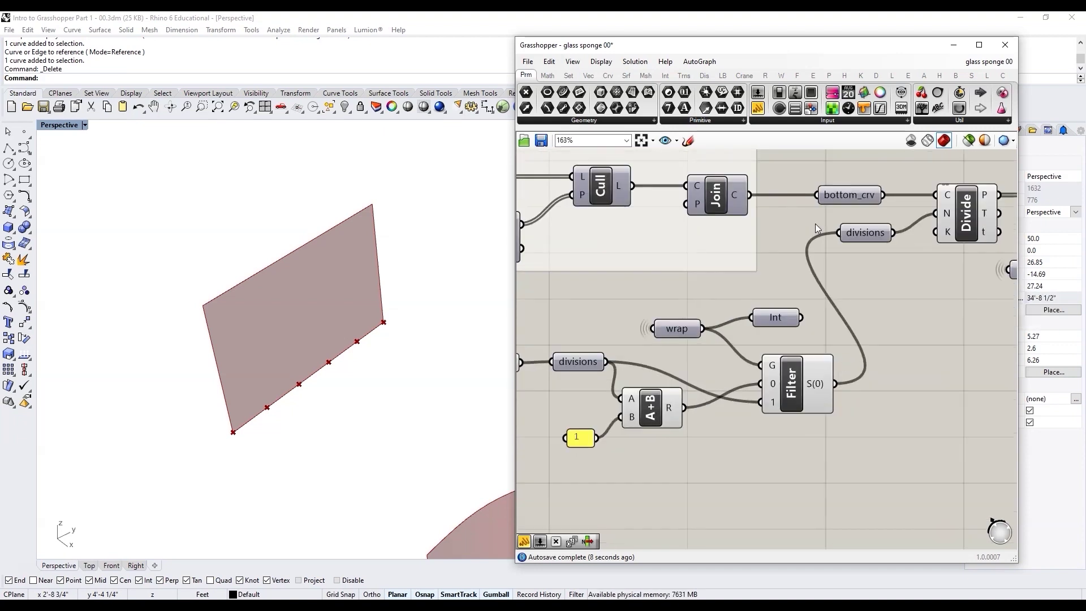
click(786, 320)
key(Delete)
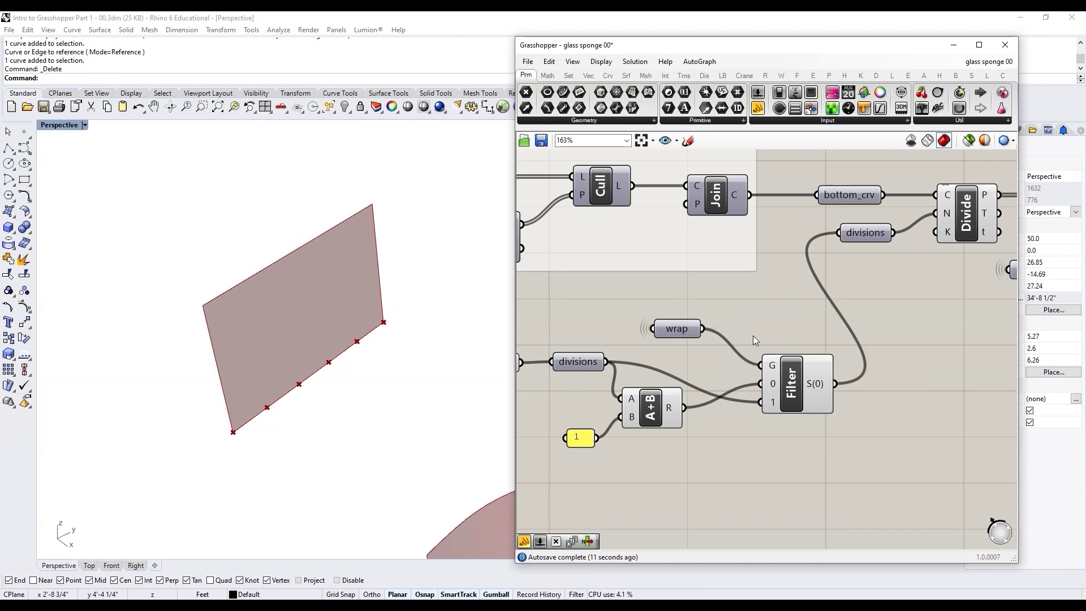
Set the divisions slider to 6 and view the division points along the flat surface's bottom edge.
scroll(752, 339, down, 3)
scroll(572, 330, up, 3)
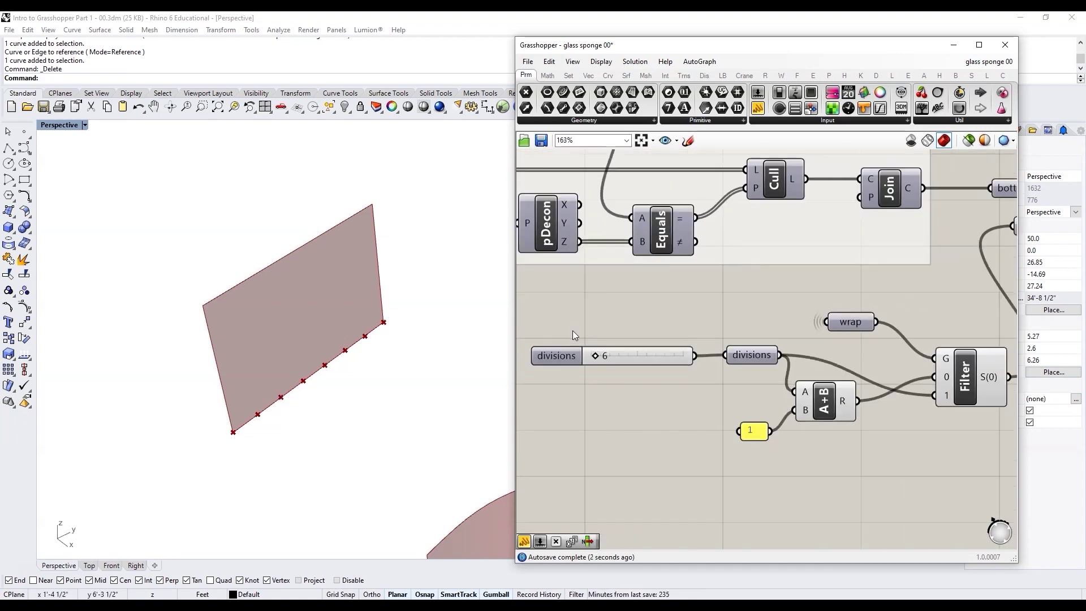
scroll(572, 331, down, 1)
right_drag(298, 387, 339, 362)
scroll(565, 335, down, 2)
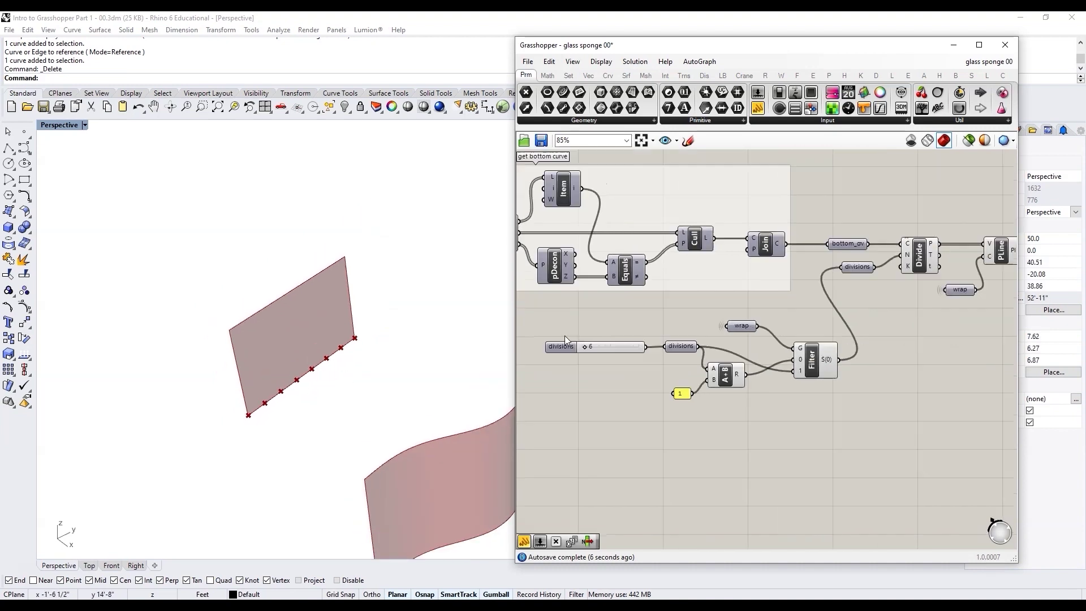
Select the PLine component to highlight its polyline in the viewport, and look over the other test surfaces.
scroll(565, 335, down, 1)
scroll(873, 315, up, 3)
click(834, 276)
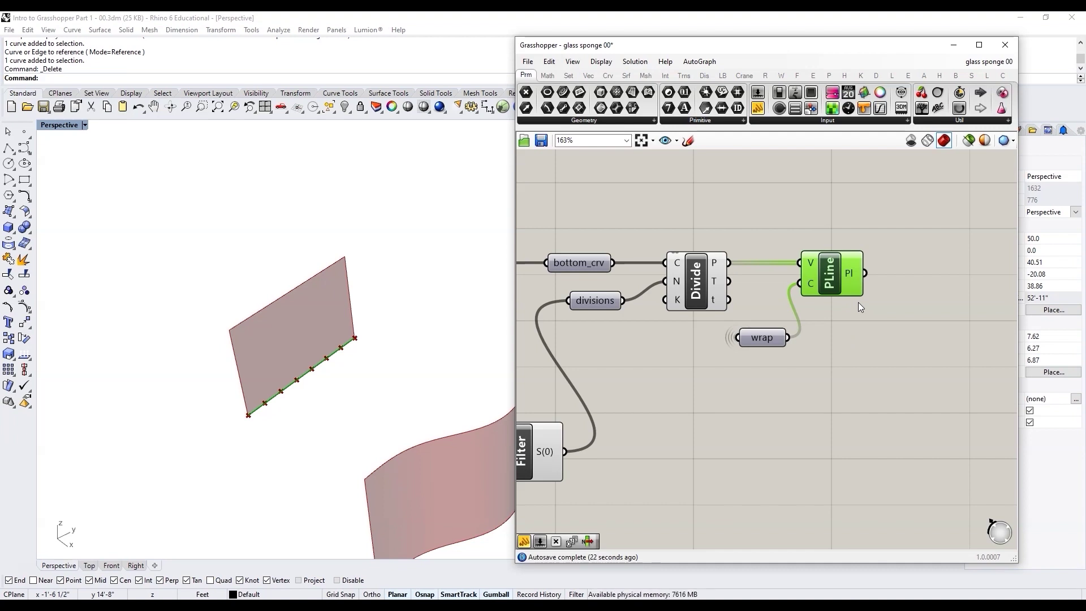
scroll(683, 345, down, 5)
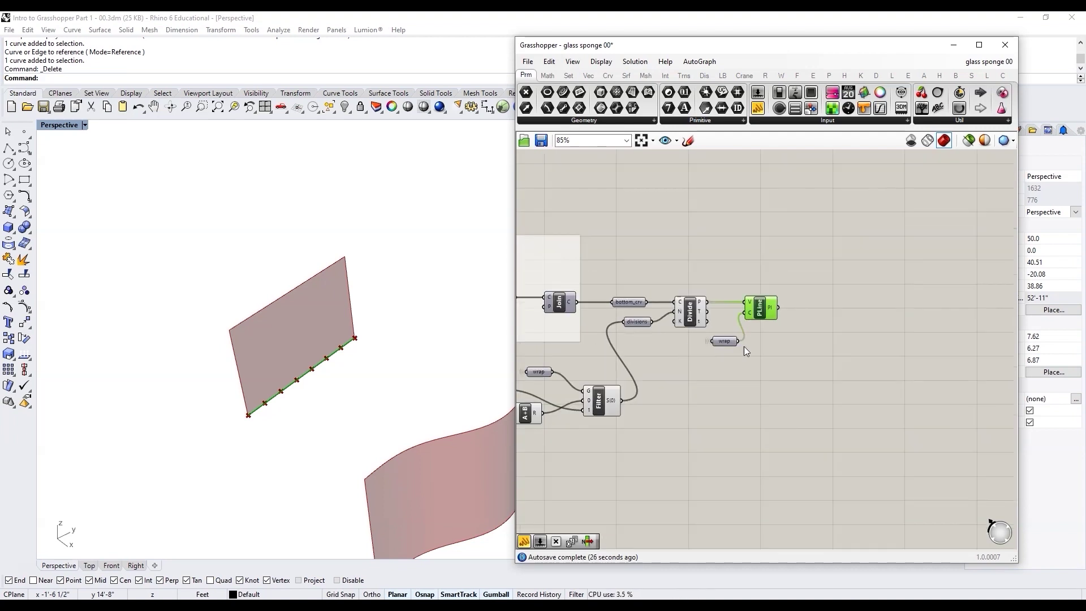
scroll(259, 398, down, 11)
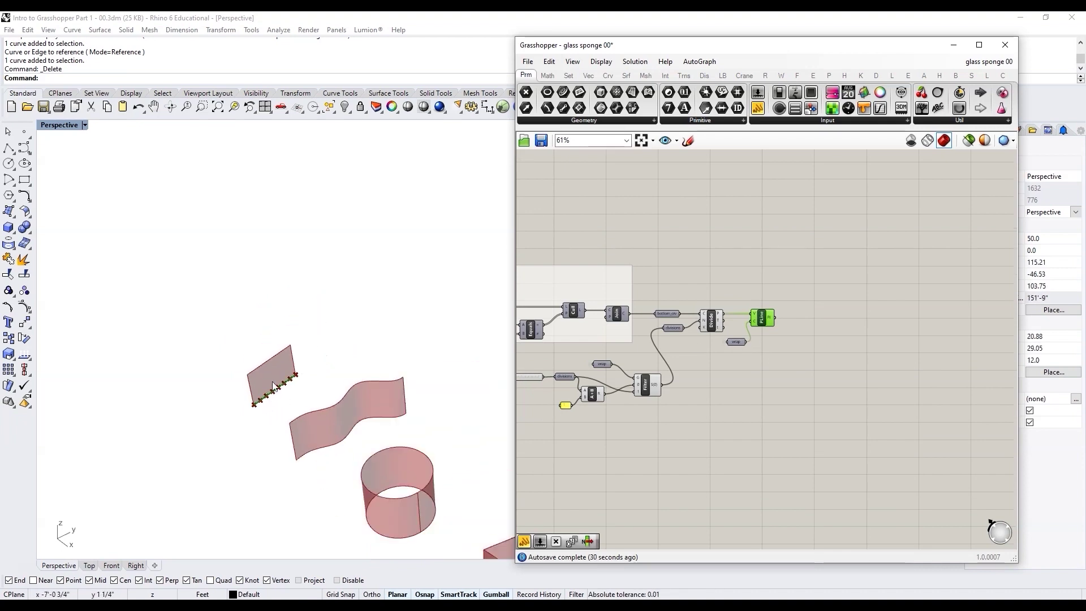
shift+right_drag(488, 549, 393, 463)
scroll(396, 491, up, 3)
scroll(396, 491, up, 2)
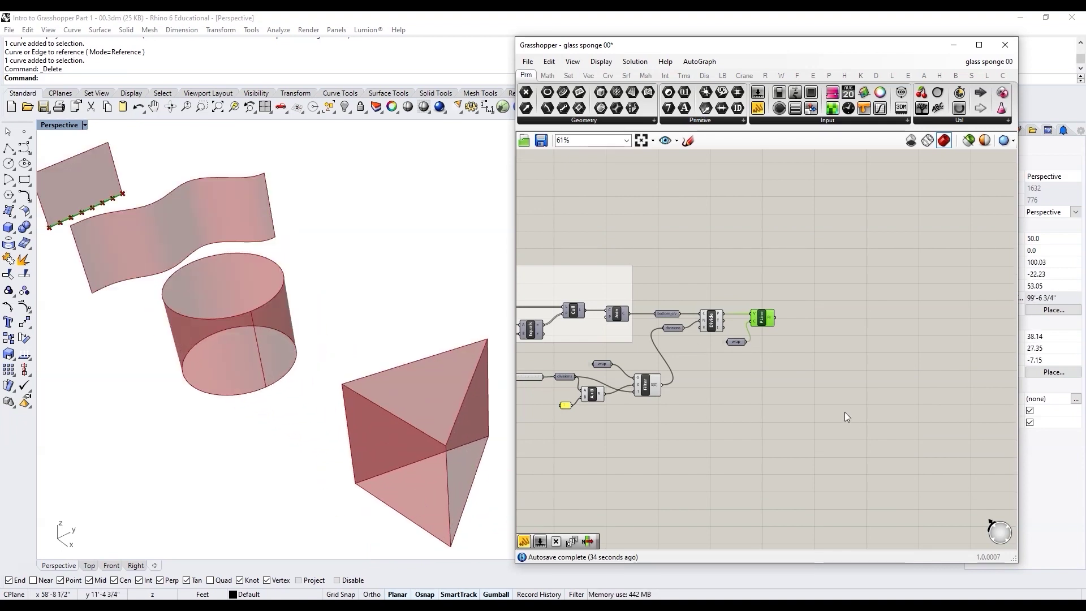
Connect triangular_srf to the Edges component in place of flat_srf.
scroll(845, 402, down, 4)
scroll(331, 392, down, 3)
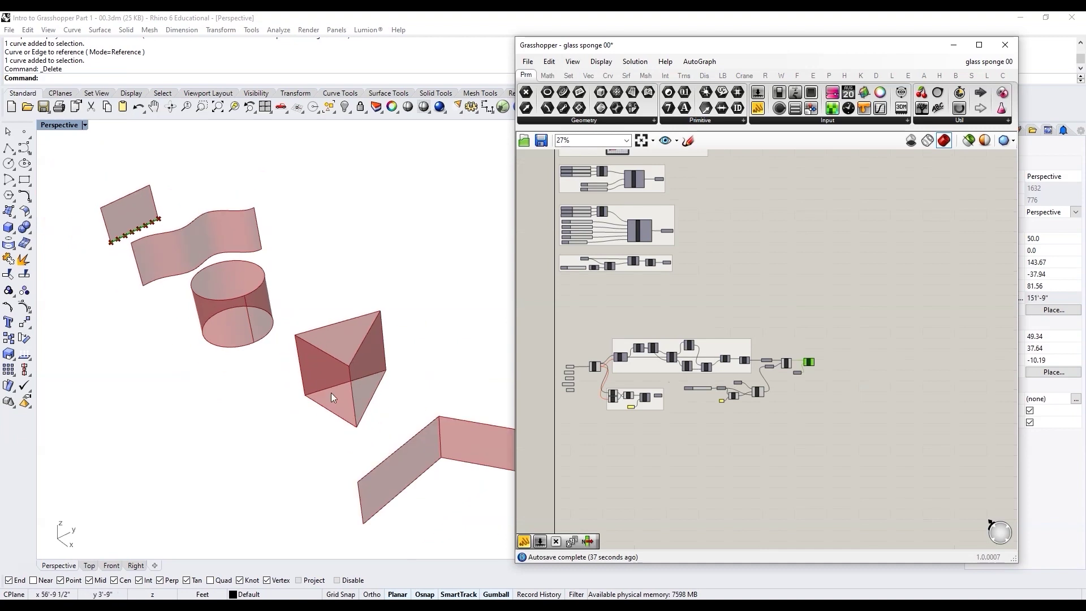
scroll(413, 390, up, 4)
scroll(708, 412, up, 6)
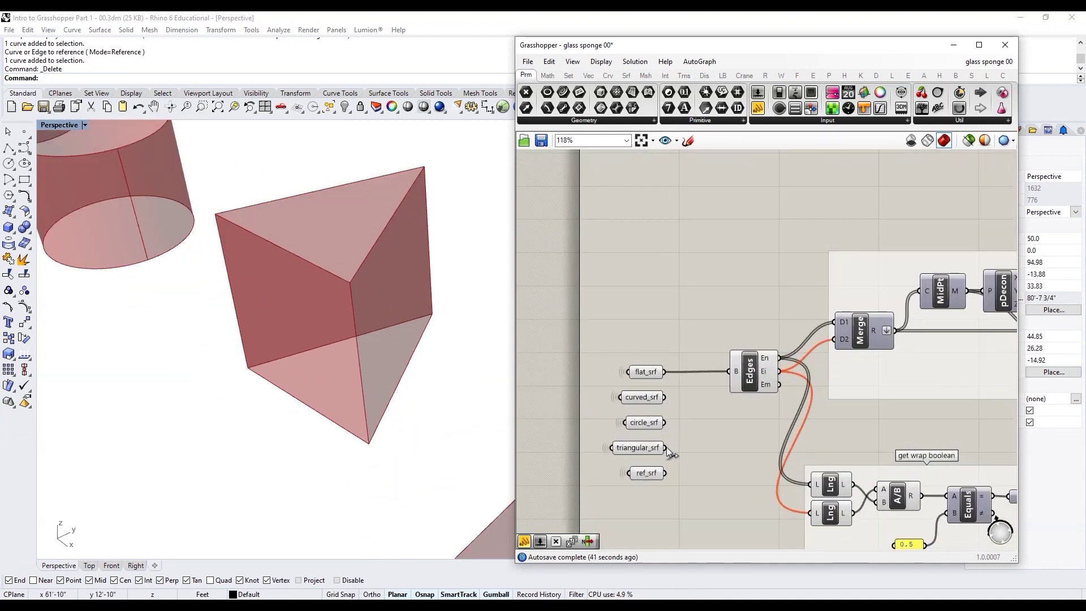
click(727, 368)
scroll(676, 400, down, 6)
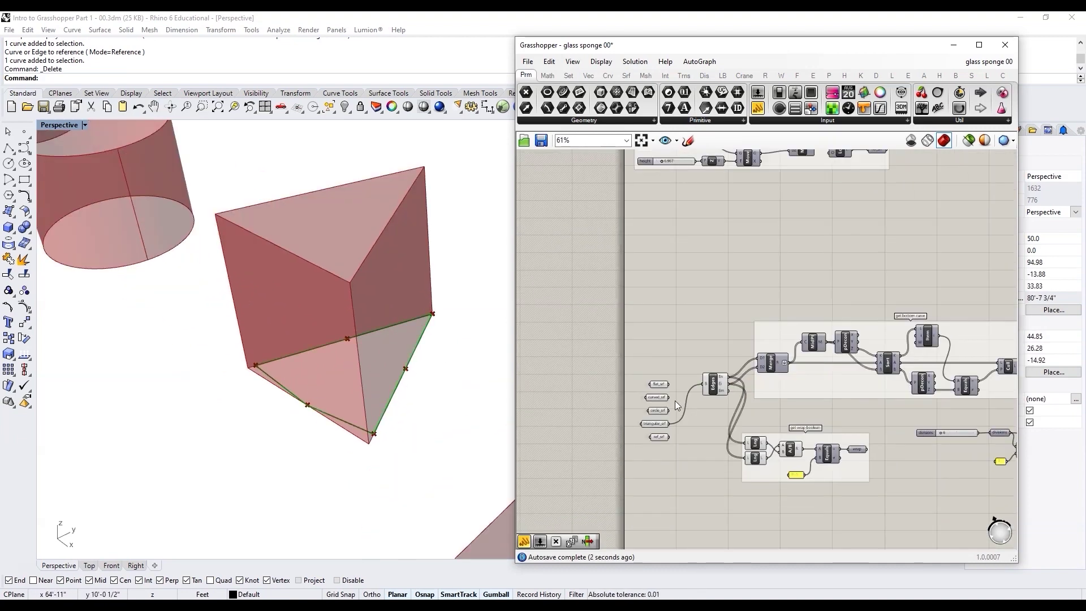
Set the divisions slider to 4 and inspect how the polyline's points fall relative to the triangular surface's bottom corners.
scroll(686, 420, down, 1)
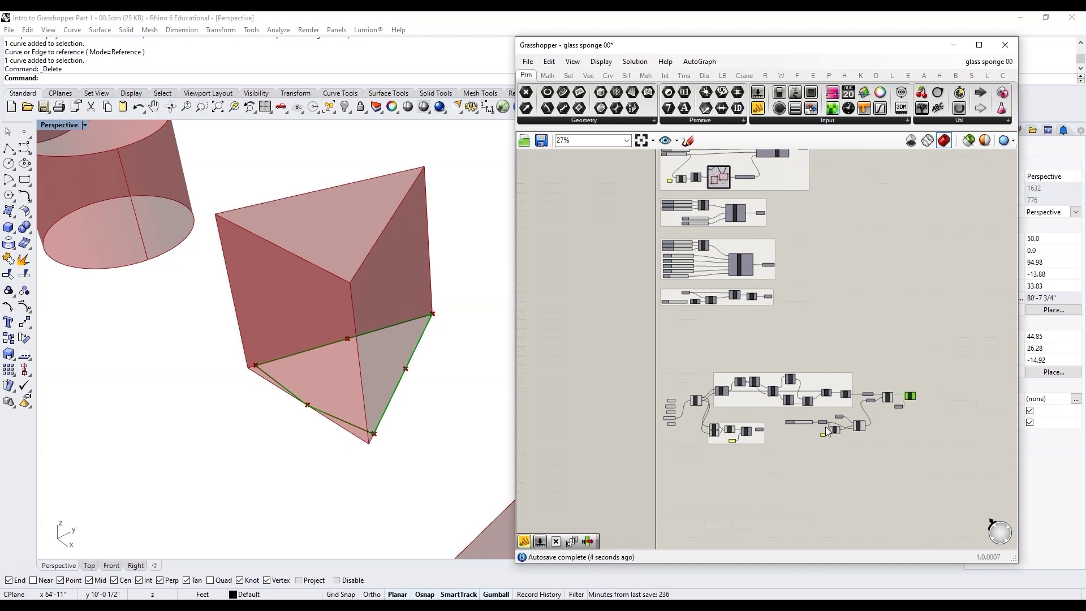
scroll(649, 431, up, 10)
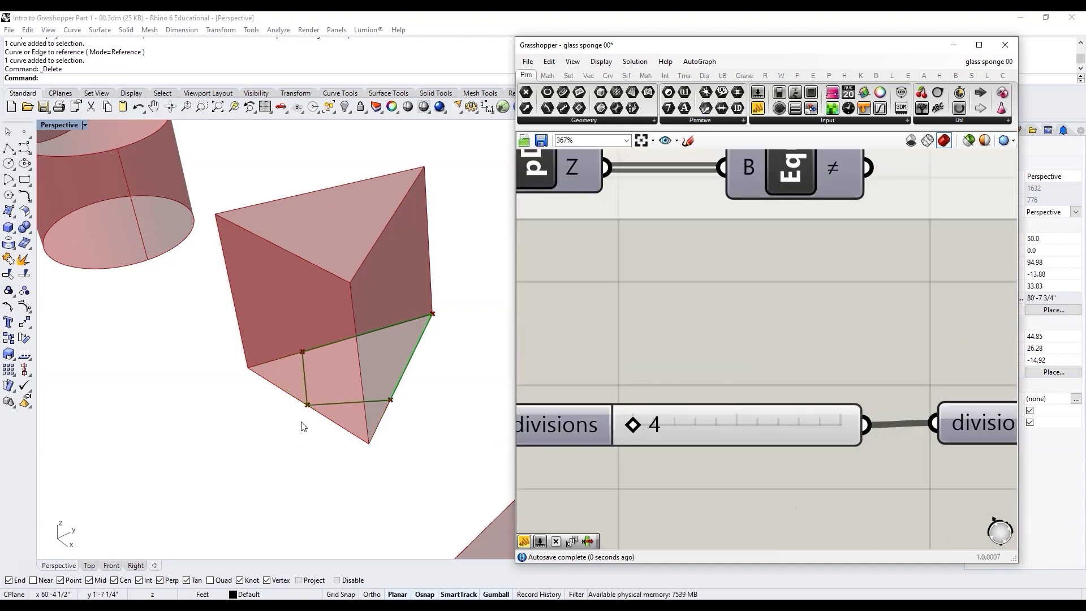
scroll(262, 410, down, 3)
scroll(262, 410, down, 2)
scroll(283, 396, up, 5)
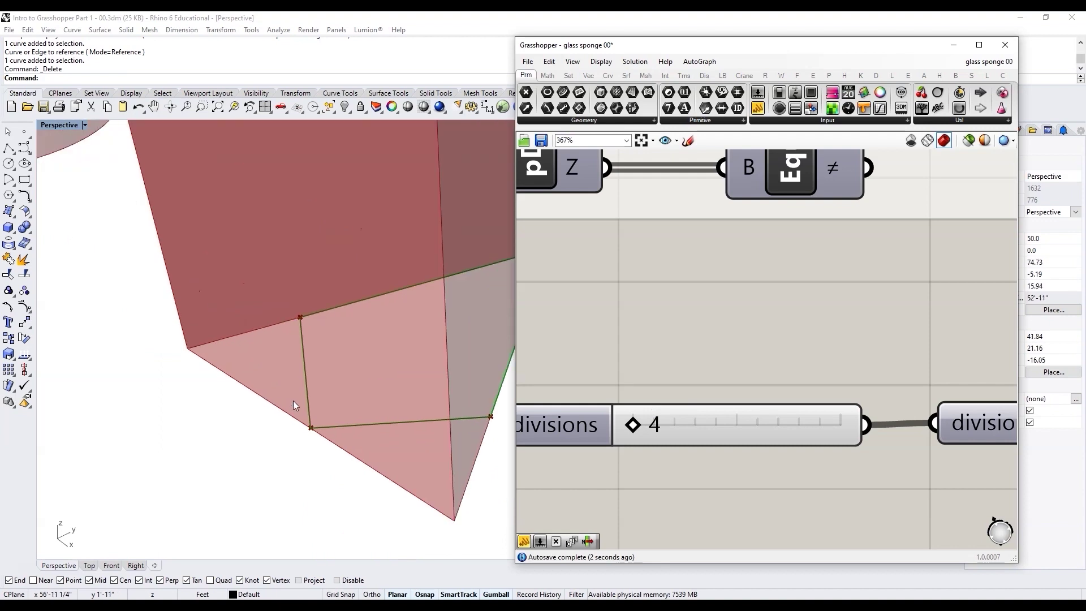
scroll(293, 401, down, 3)
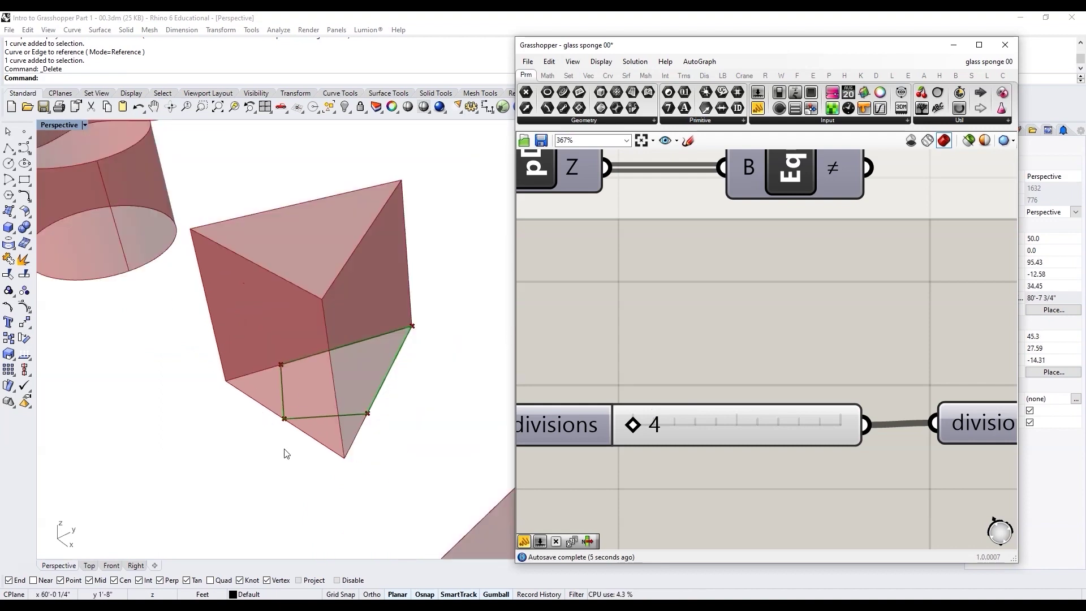
mouse_move(290, 429)
right_down()
mouse_move(304, 443)
mouse_move(297, 430)
right_up()
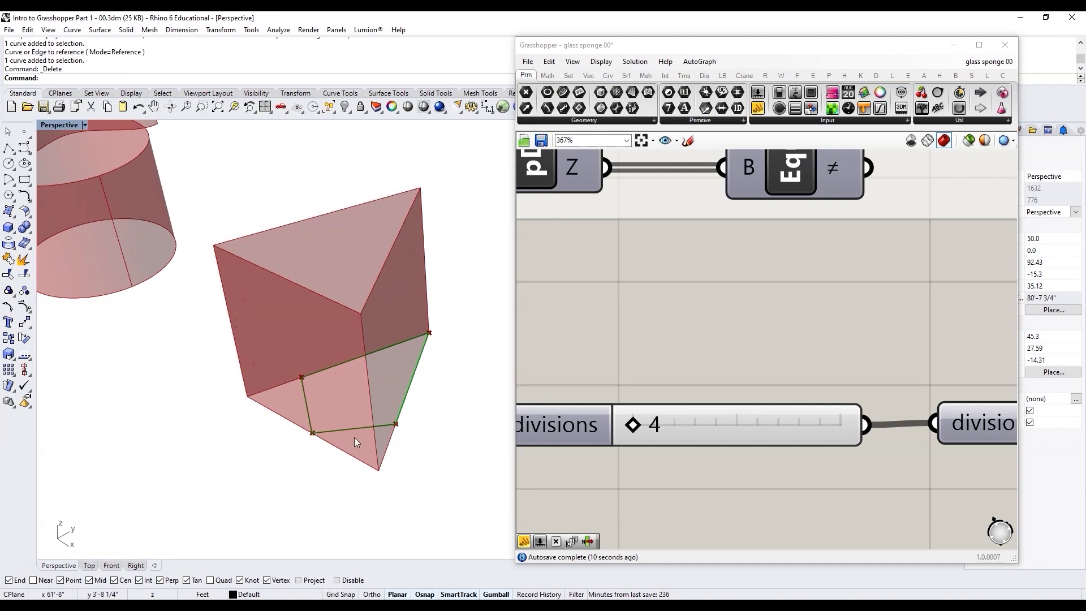
right_drag(357, 433, 374, 364)
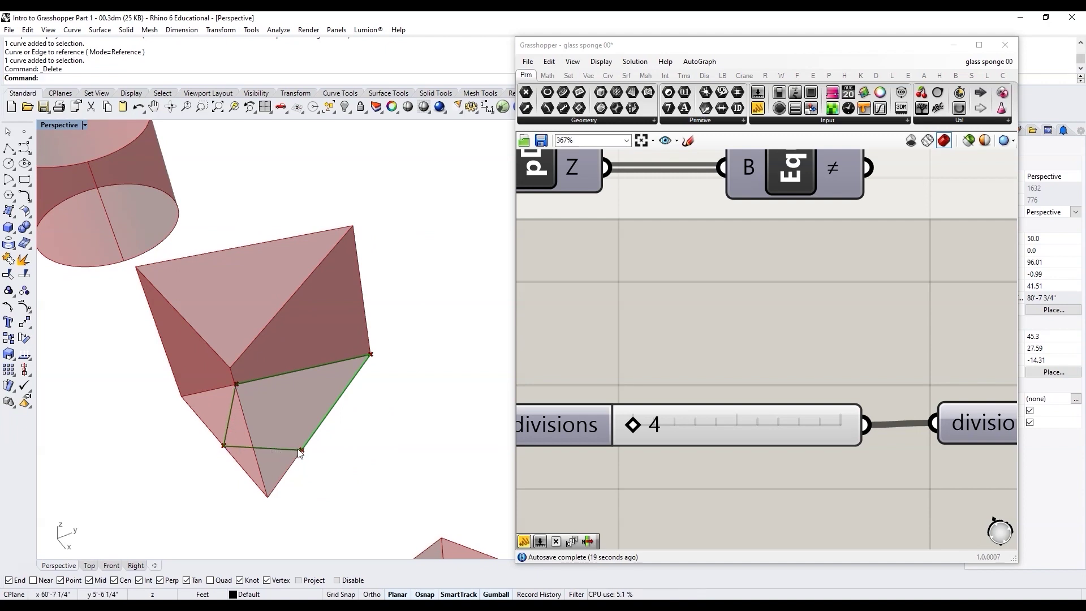
scroll(649, 341, down, 5)
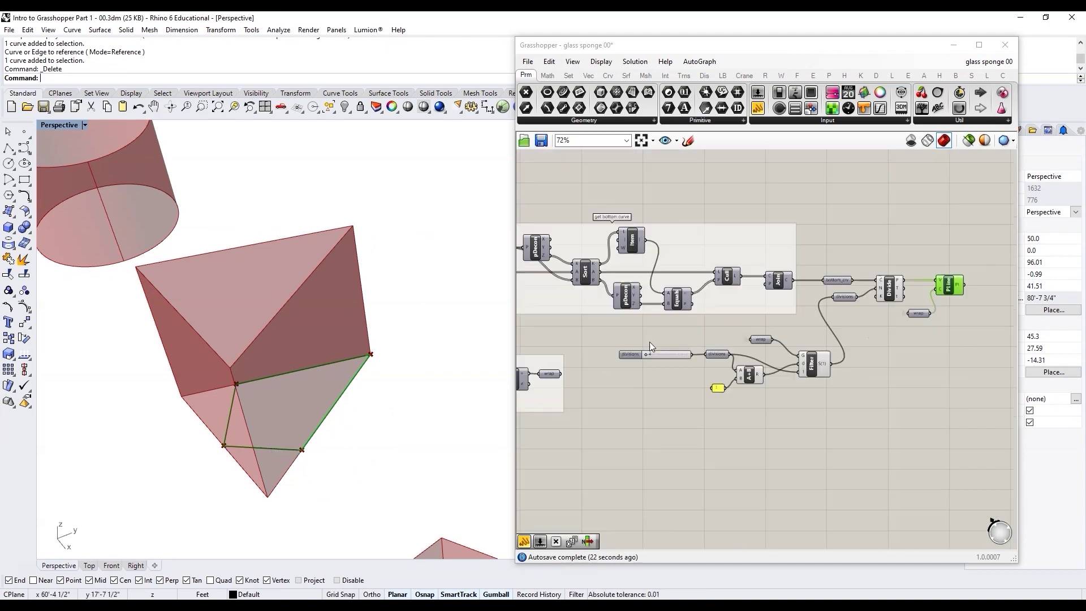
Highlight the Divide component's points and examine their positions relative to the corners of the triangular surface's bottom curve.
scroll(929, 285, up, 2)
scroll(928, 285, up, 2)
click(866, 292)
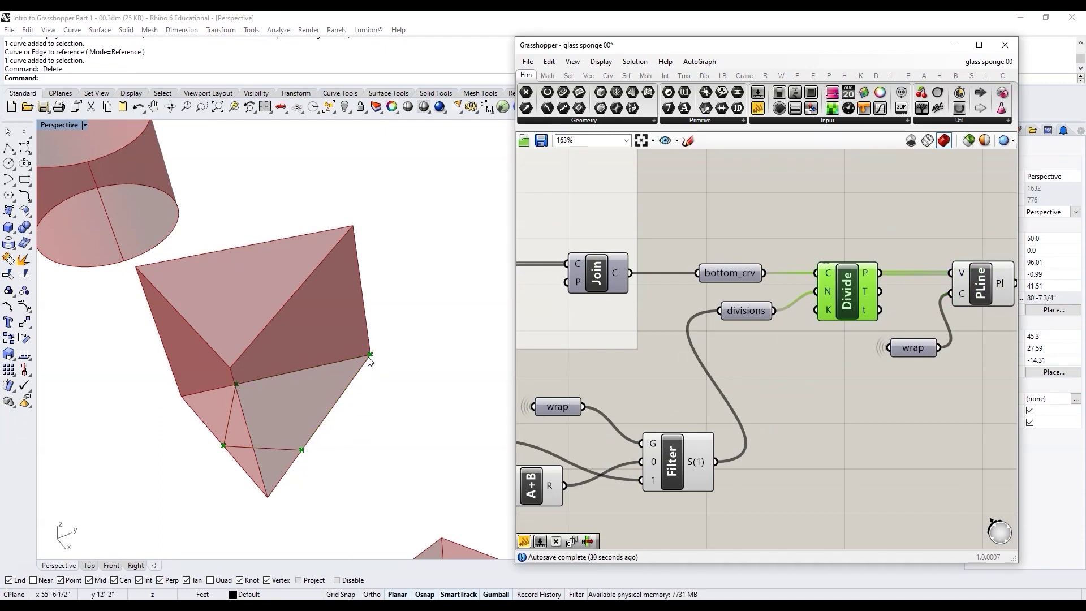
scroll(362, 373, down, 3)
scroll(445, 422, up, 5)
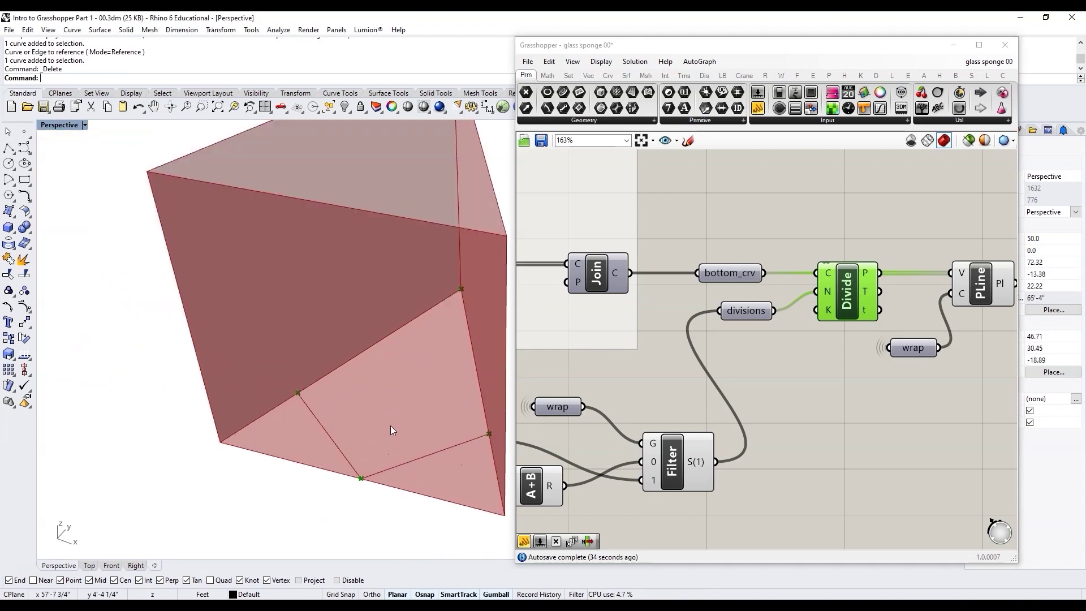
scroll(252, 434, down, 2)
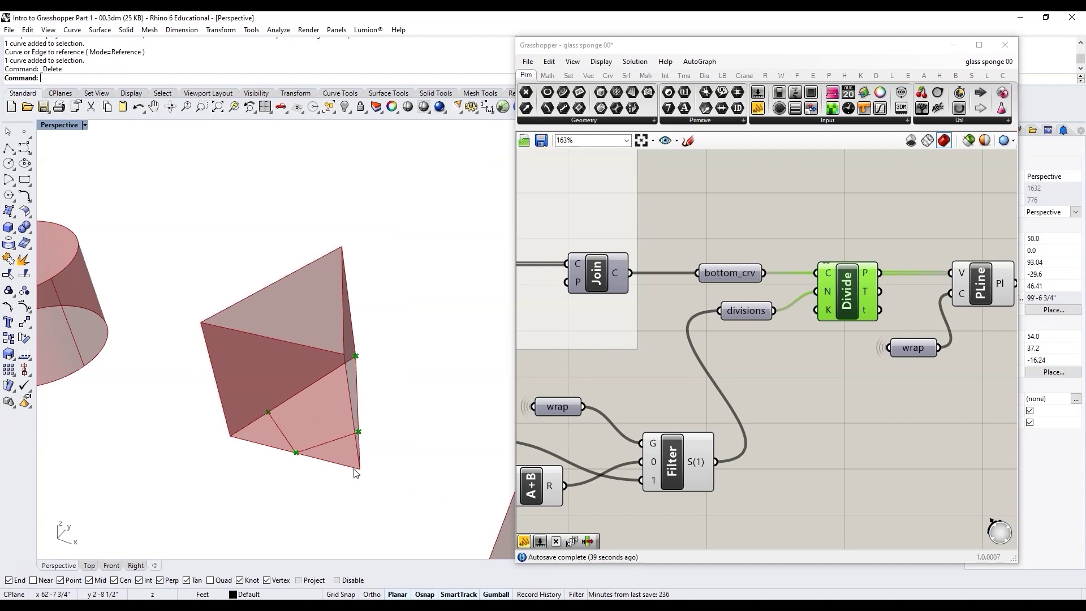
scroll(334, 409, up, 3)
scroll(278, 374, down, 1)
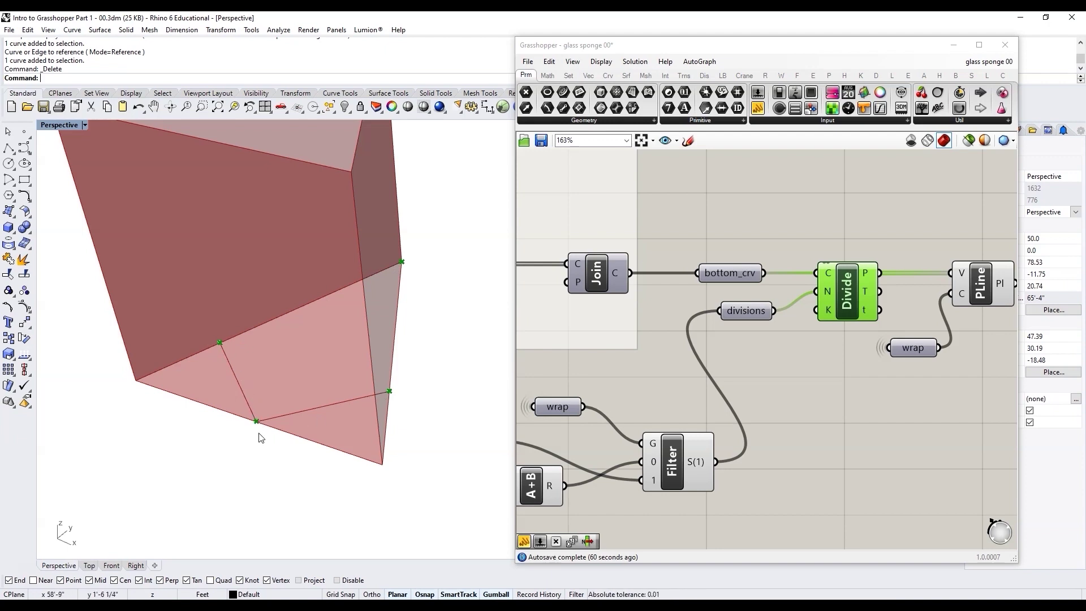
scroll(258, 433, down, 3)
scroll(352, 399, up, 3)
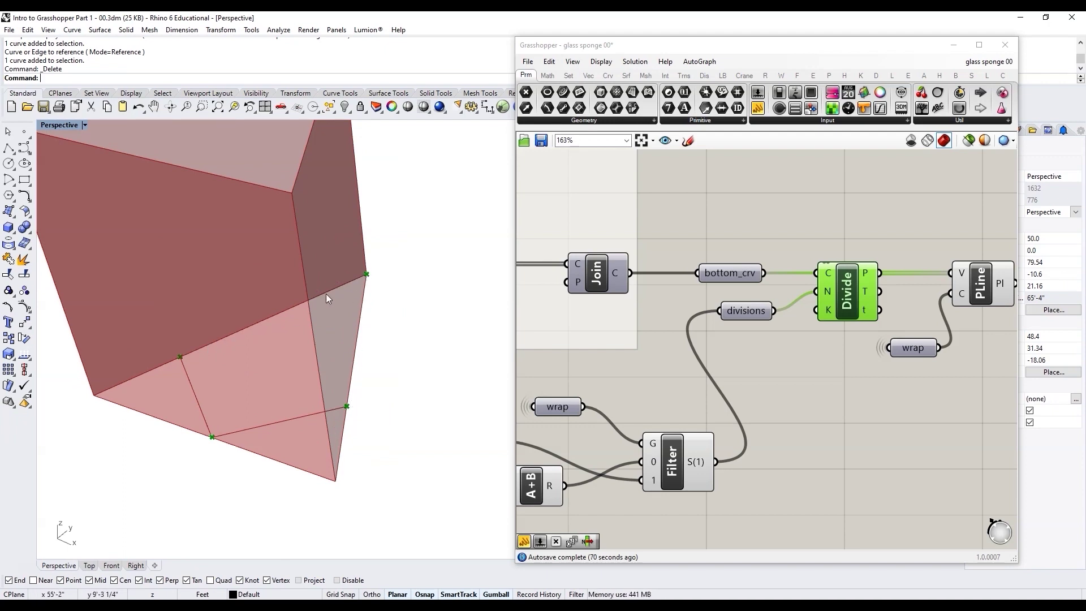
Connect ref_srf to the Edges component in place of triangular_srf and inspect the division points along the folded surface's bottom edge.
scroll(256, 348, down, 5)
scroll(309, 389, up, 2)
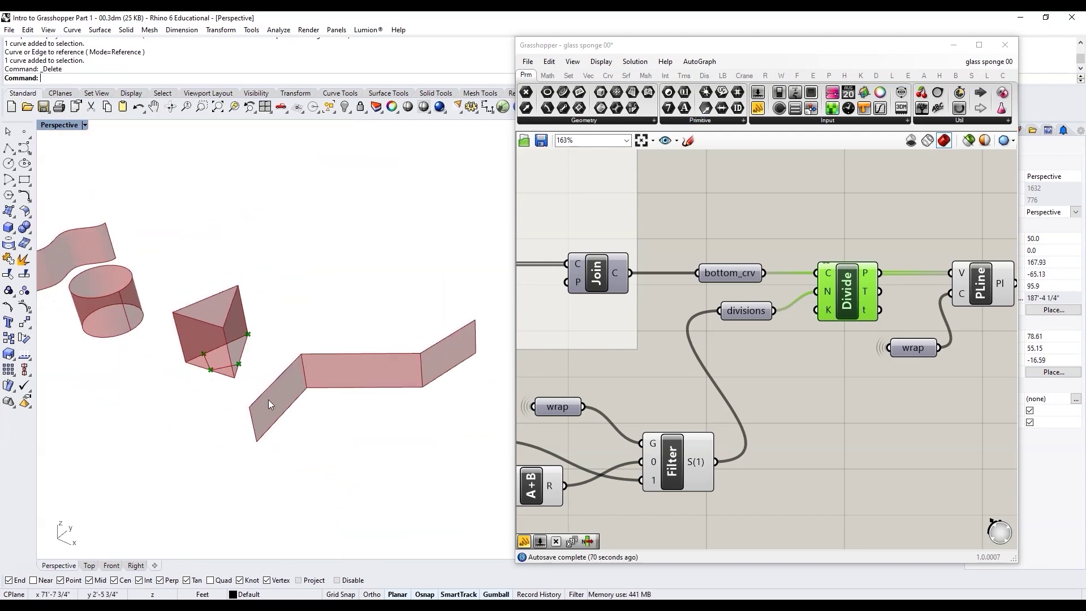
scroll(268, 398, up, 1)
scroll(257, 407, up, 3)
scroll(800, 422, down, 5)
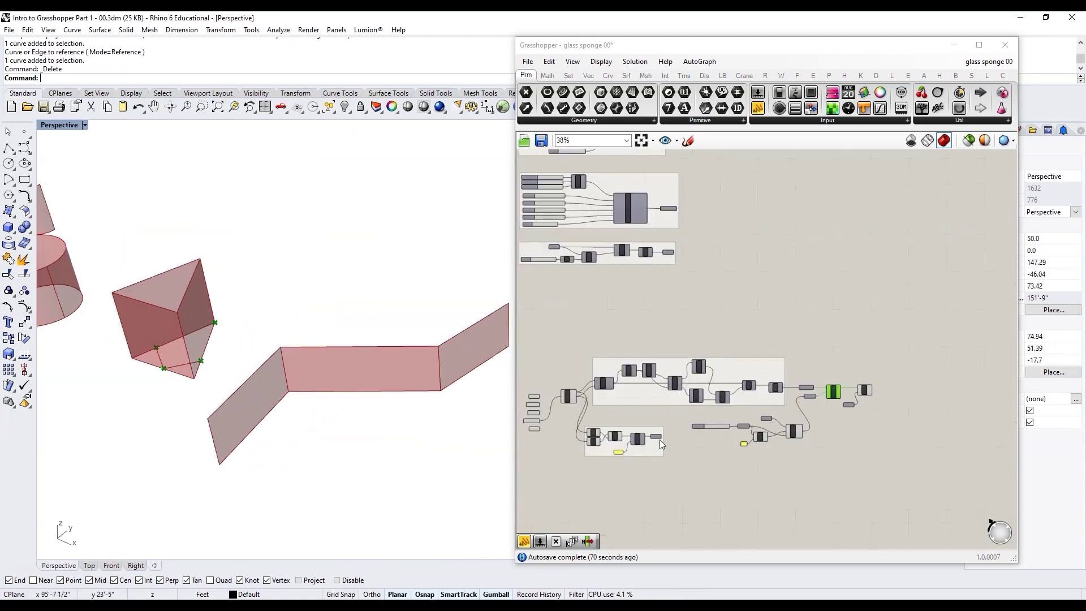
scroll(537, 434, up, 1)
scroll(538, 435, up, 2)
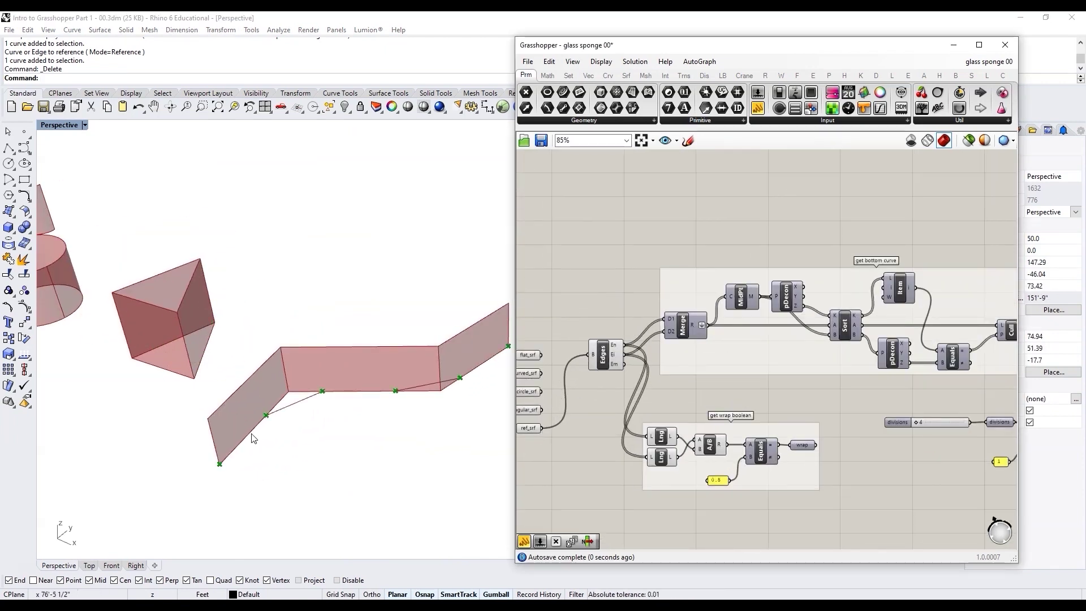
scroll(226, 463, up, 3)
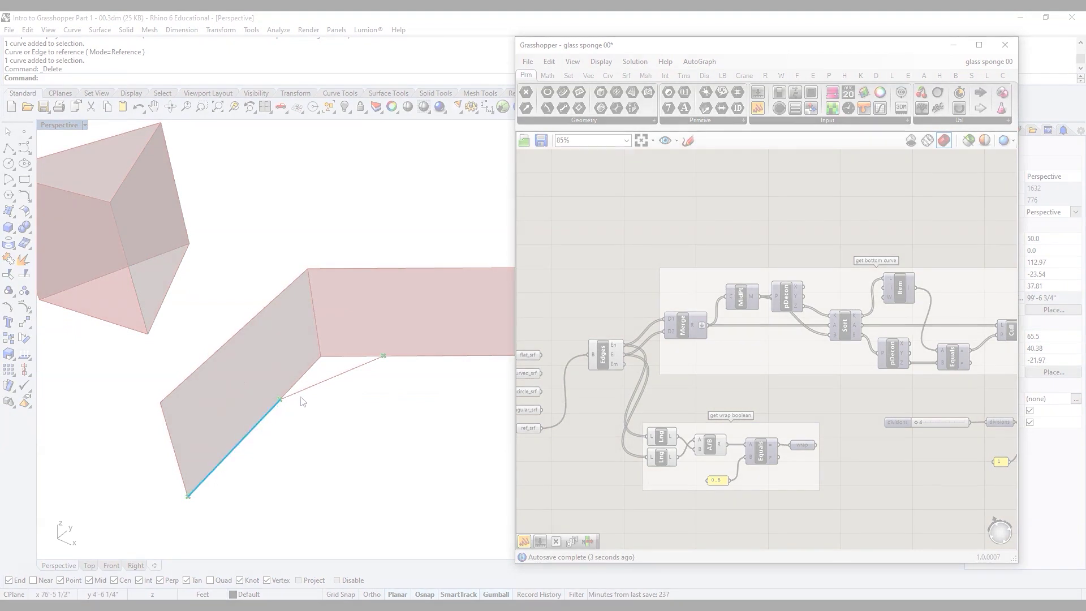